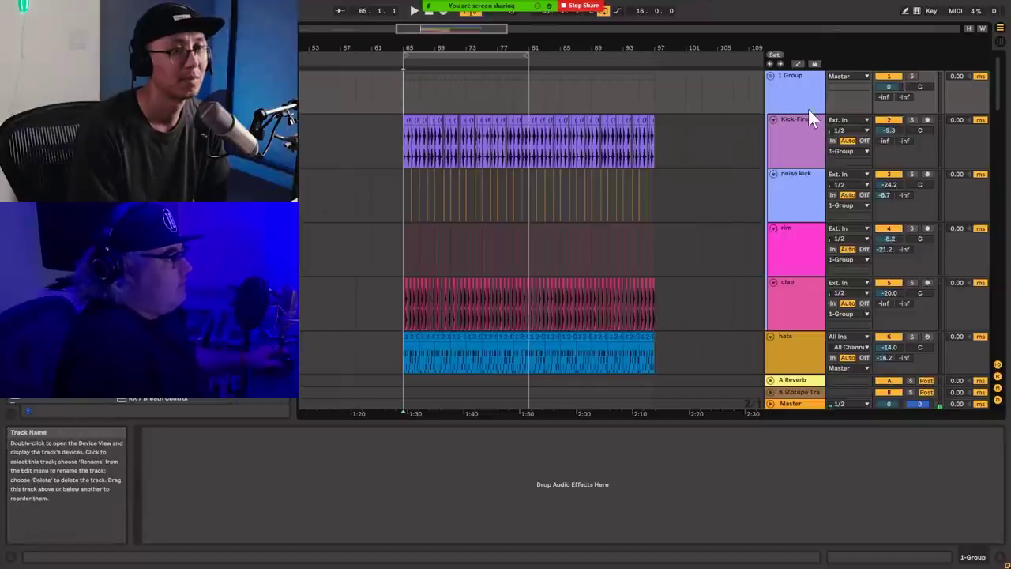
- Play the arrangement from bar 65 and activate the clap, hats and open ride tracks one after another
{"action": "left_click", "coordinate": [398, 194]}
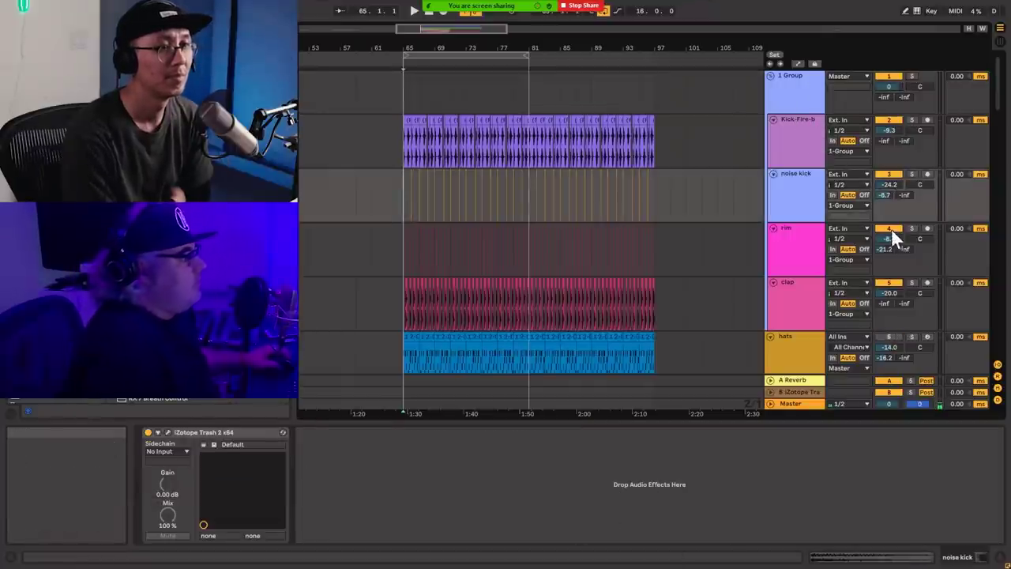
{"action": "key", "text": "Up"}
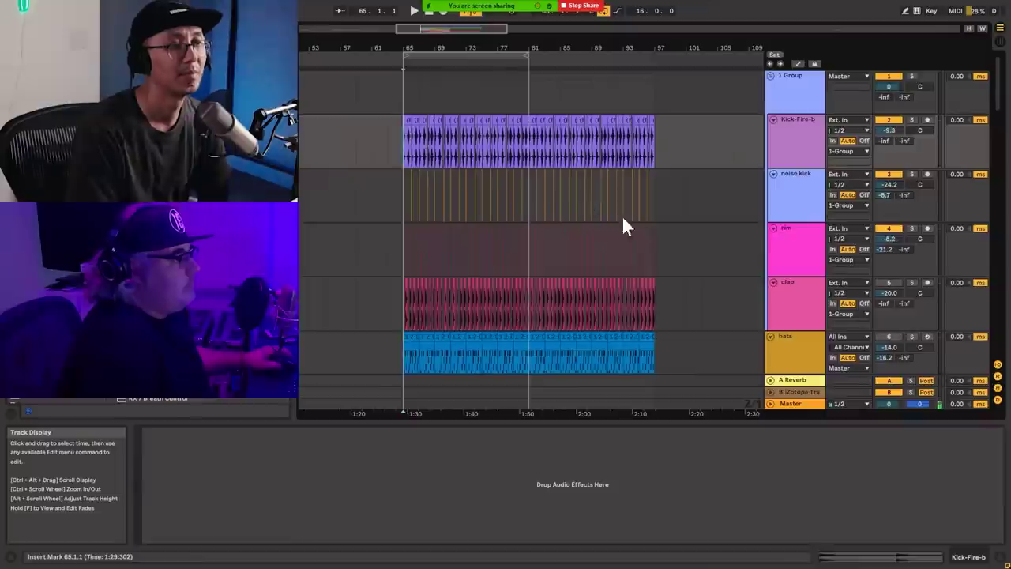
{"action": "key", "text": "space"}
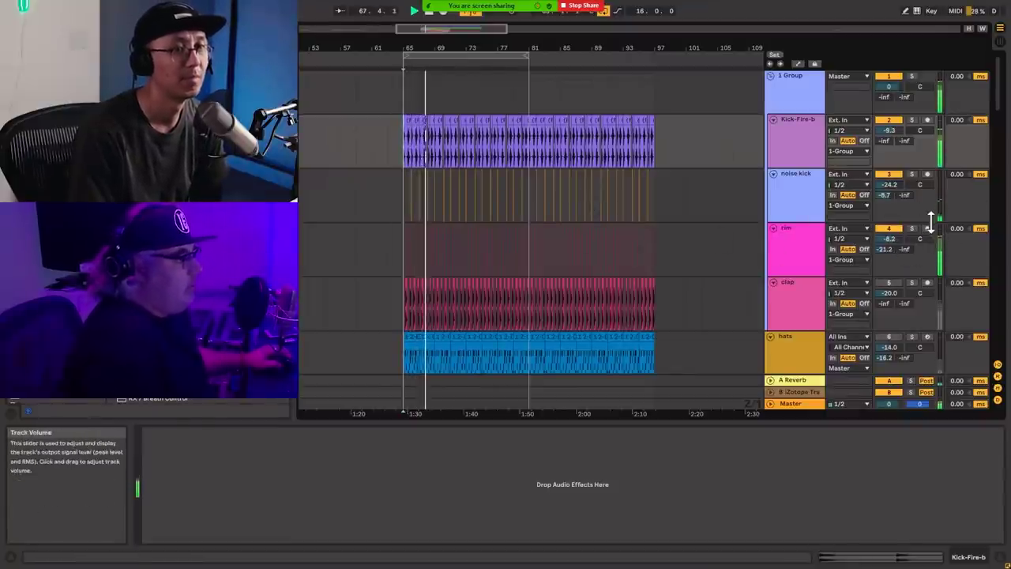
{"action": "left_click", "coordinate": [891, 283]}
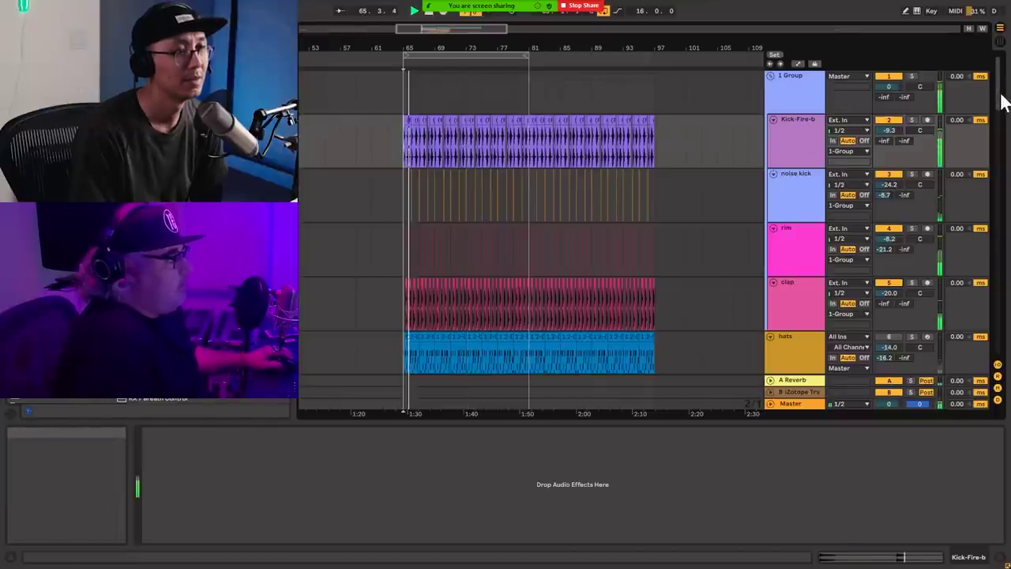
{"action": "scroll", "coordinate": [1000, 118], "scroll_direction": "down", "scroll_amount": 4}
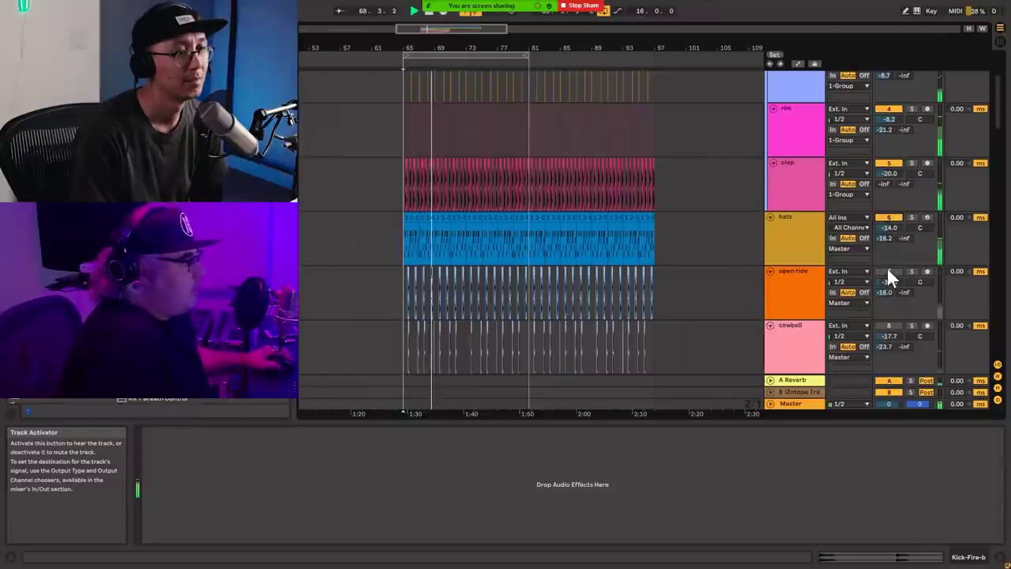
{"action": "scroll", "coordinate": [896, 311], "scroll_direction": "down", "scroll_amount": 1}
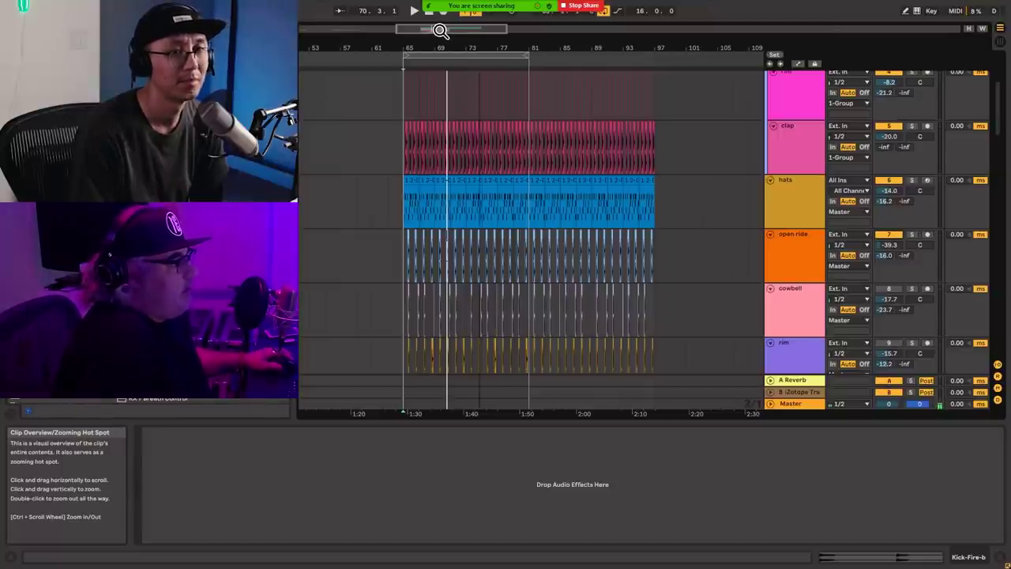
- Examine the start of the rim and clap clips at beat 73.4 up close against the grid
{"action": "scroll", "coordinate": [440, 31], "scroll_direction": "up", "scroll_amount": 10}
{"action": "scroll", "coordinate": [440, 31], "scroll_direction": "up", "scroll_amount": 3}
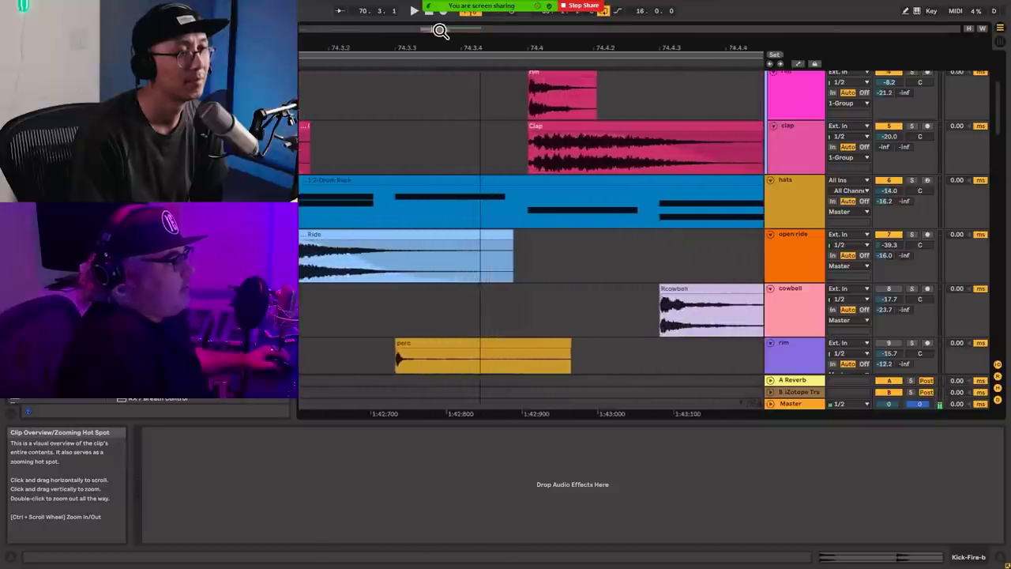
{"action": "scroll", "coordinate": [440, 31], "scroll_direction": "down", "scroll_amount": 4}
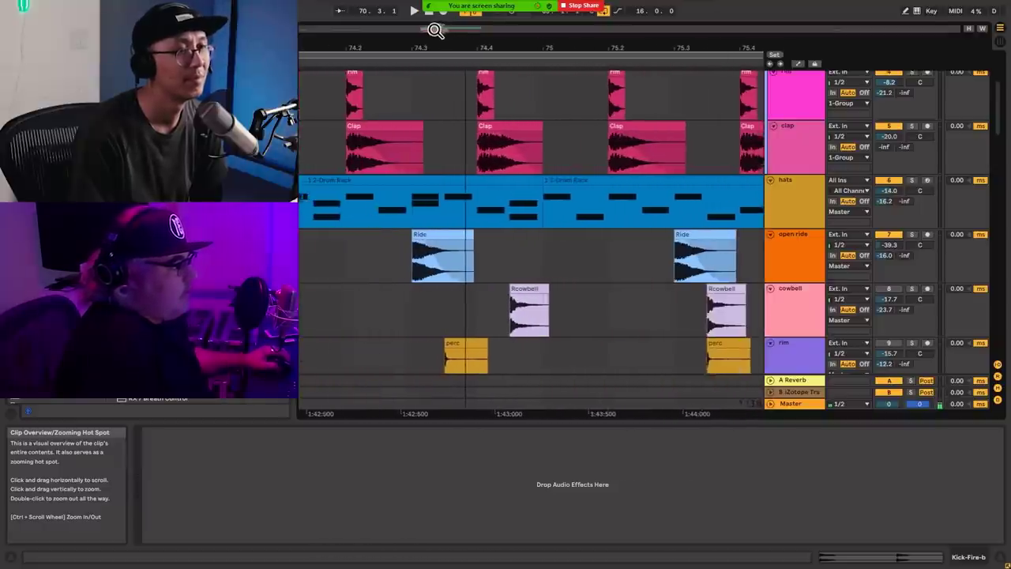
{"action": "scroll", "coordinate": [440, 30], "scroll_direction": "up", "scroll_amount": 8}
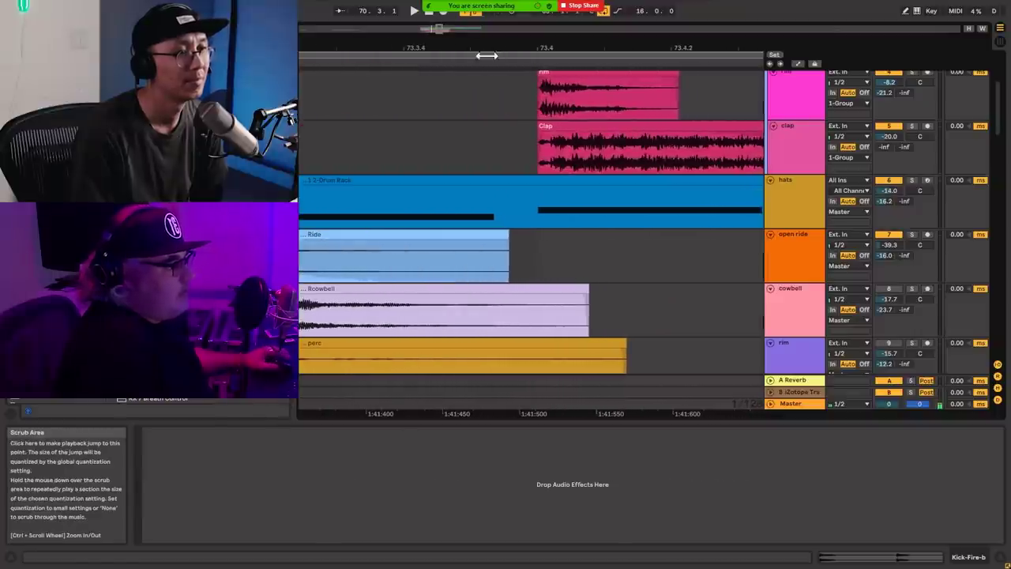
{"action": "left_click", "coordinate": [537, 150]}
{"action": "scroll", "coordinate": [537, 150], "scroll_direction": "up", "scroll_amount": 4}
{"action": "scroll", "coordinate": [538, 155], "scroll_direction": "up", "scroll_amount": 3}
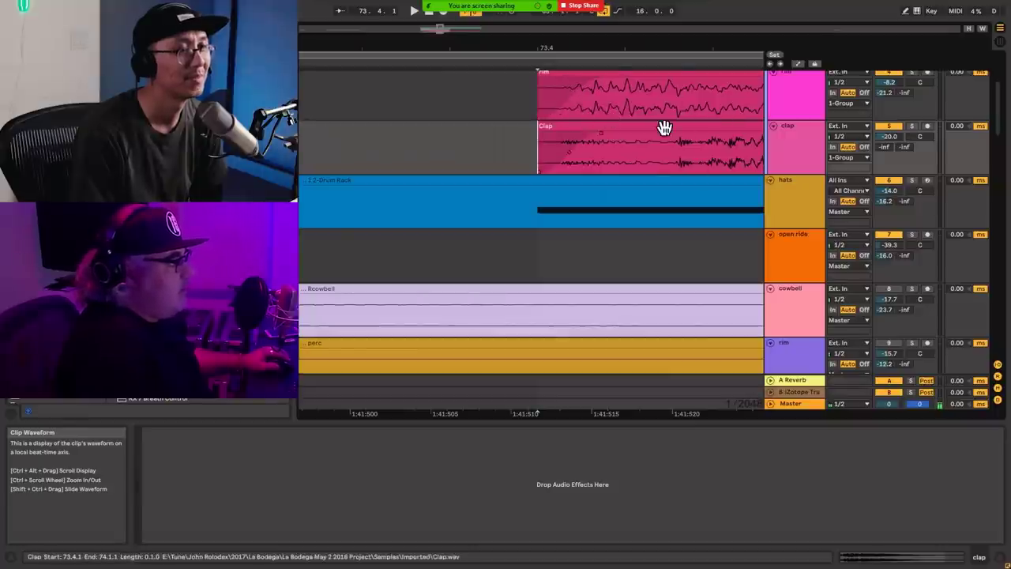
{"action": "scroll", "coordinate": [668, 150], "scroll_direction": "up", "scroll_amount": 5}
{"action": "scroll", "coordinate": [670, 153], "scroll_direction": "down", "scroll_amount": 10}
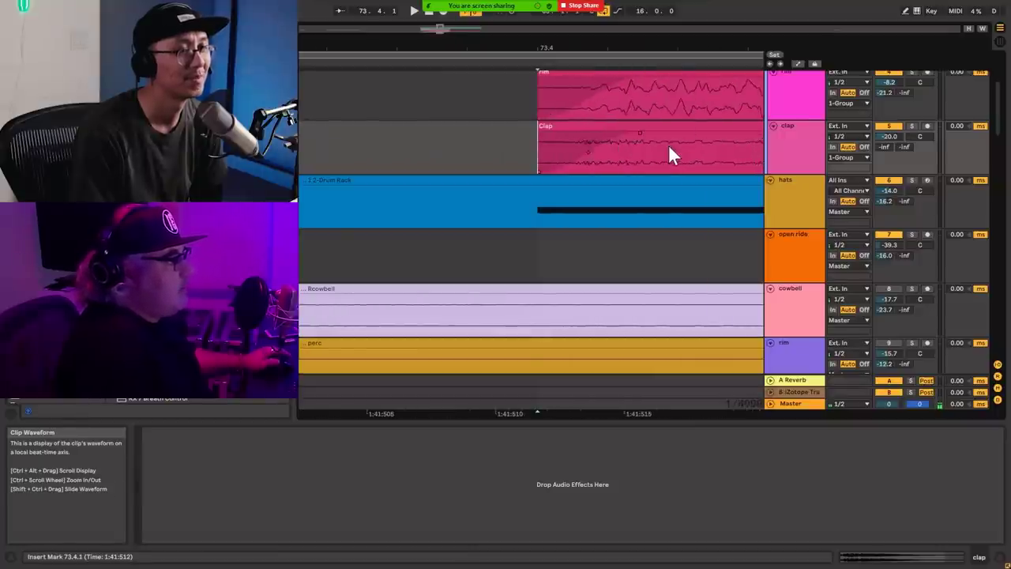
{"action": "scroll", "coordinate": [683, 132], "scroll_direction": "down", "scroll_amount": 4}
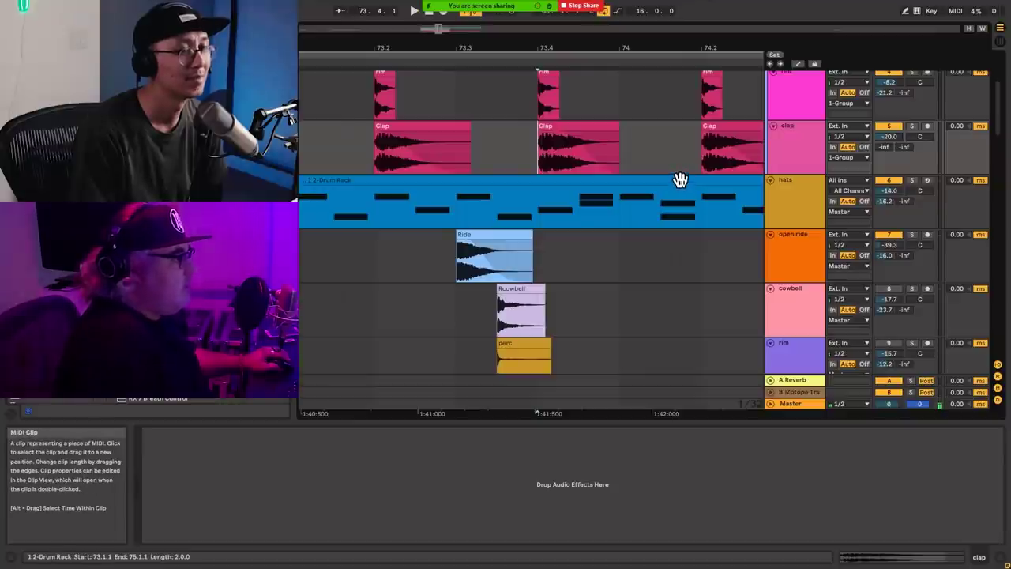
- Show the hats track's devices at 73.4.3 and examine how the ride, cowbell and perc clips are placed around bars 65 to 75
{"action": "left_click", "coordinate": [584, 198]}
{"action": "scroll", "coordinate": [622, 249], "scroll_direction": "down", "scroll_amount": 10}
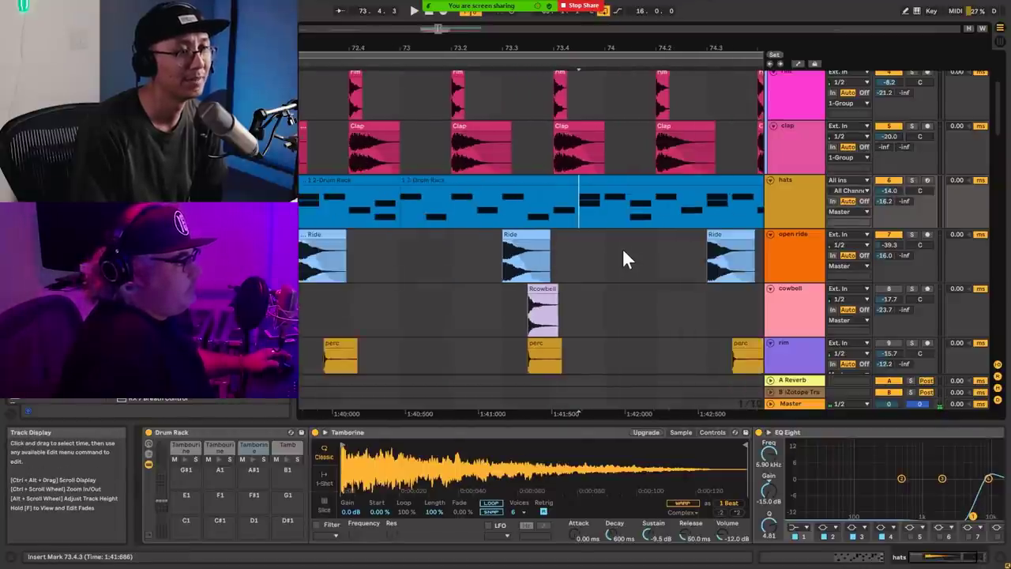
{"action": "scroll", "coordinate": [622, 248], "scroll_direction": "down", "scroll_amount": 2}
{"action": "scroll", "coordinate": [623, 248], "scroll_direction": "down", "scroll_amount": 3}
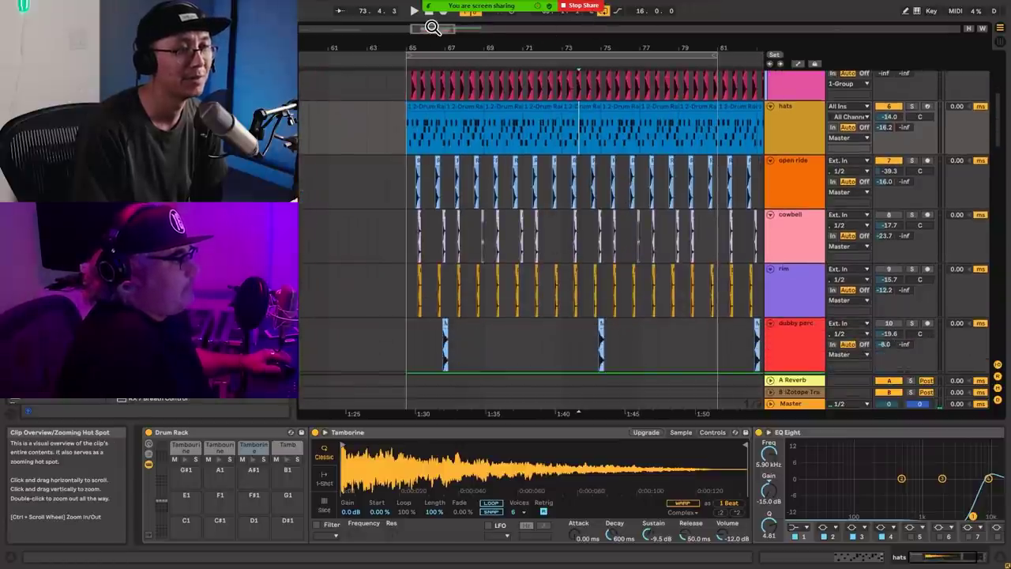
{"action": "scroll", "coordinate": [432, 27], "scroll_direction": "up", "scroll_amount": 5}
{"action": "scroll", "coordinate": [432, 28], "scroll_direction": "up", "scroll_amount": 8}
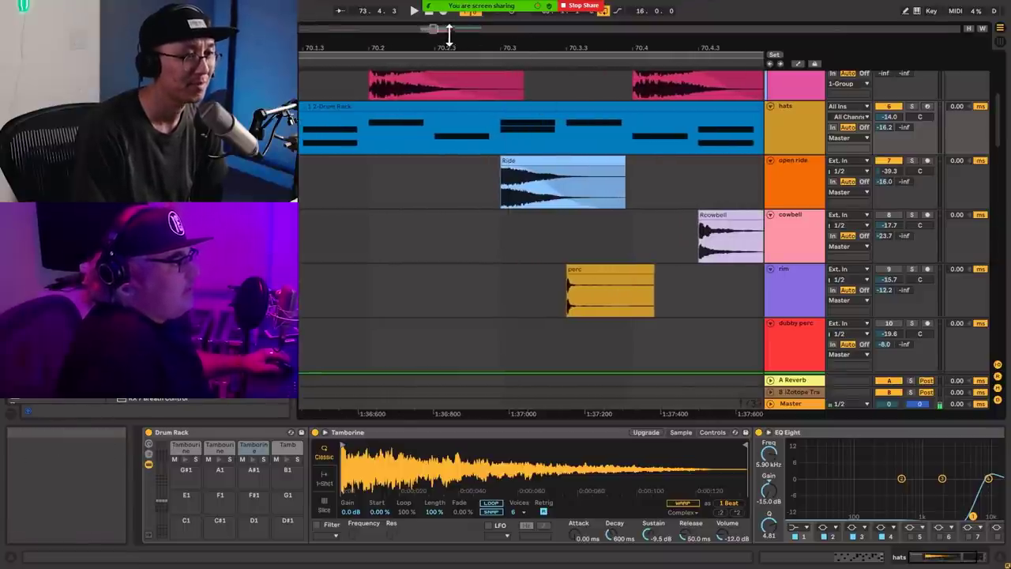
{"action": "scroll", "coordinate": [434, 29], "scroll_direction": "down", "scroll_amount": 8}
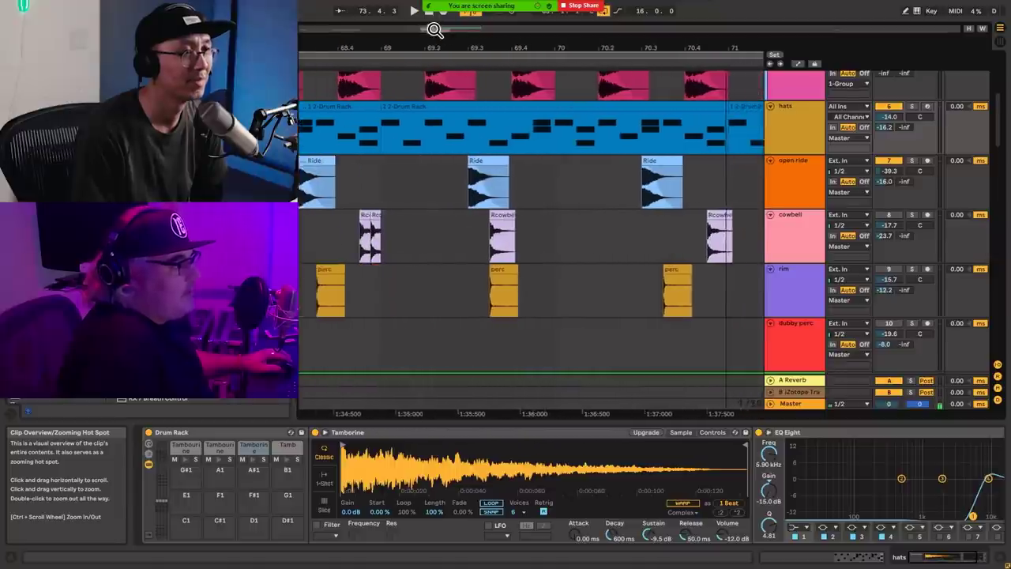
{"action": "scroll", "coordinate": [434, 29], "scroll_direction": "down", "scroll_amount": 4}
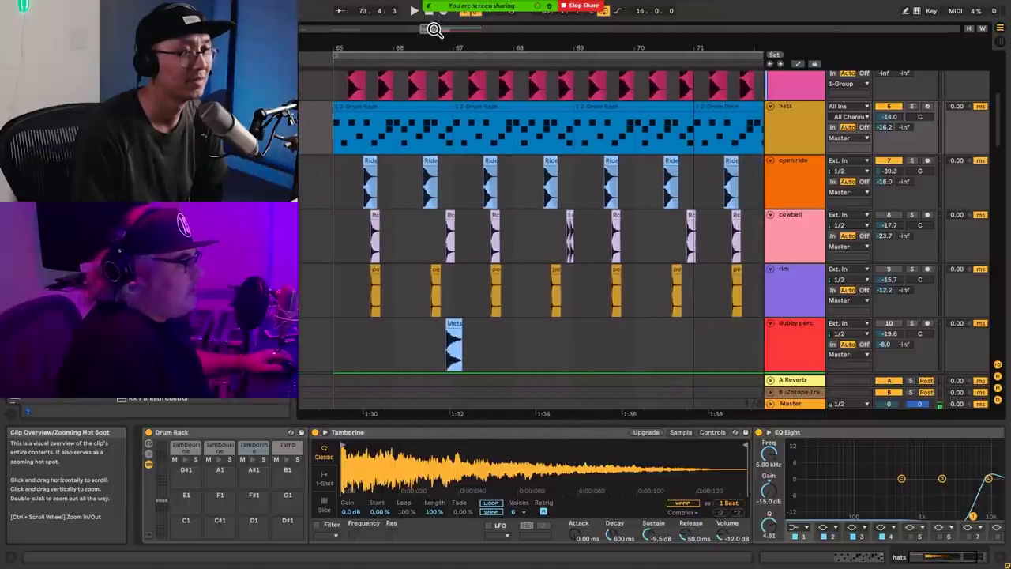
- Play from 65.3.1 and activate the cowbell, rim and dubby perc tracks
{"action": "scroll", "coordinate": [528, 319], "scroll_direction": "down", "scroll_amount": 1}
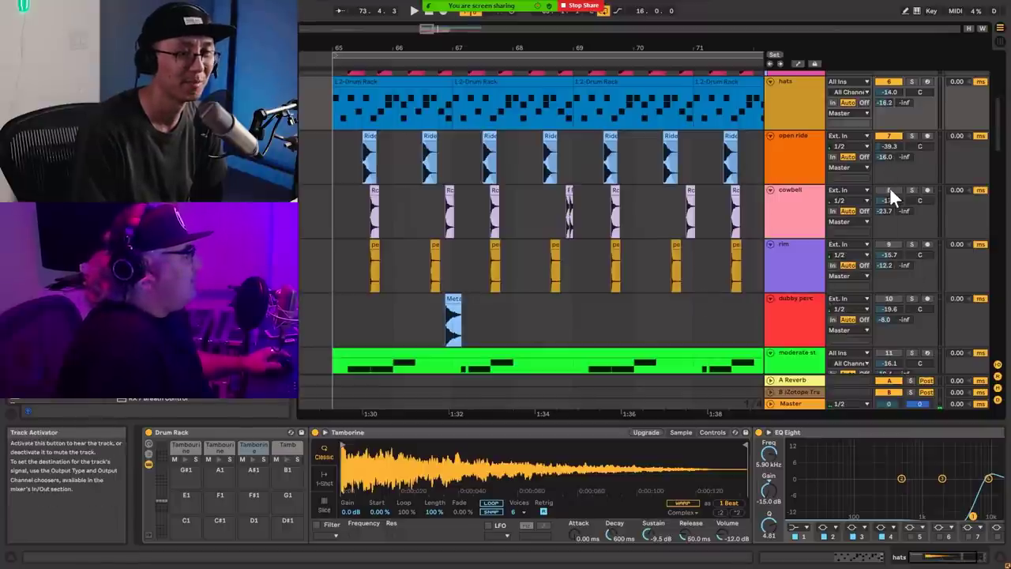
{"action": "left_click", "coordinate": [359, 223]}
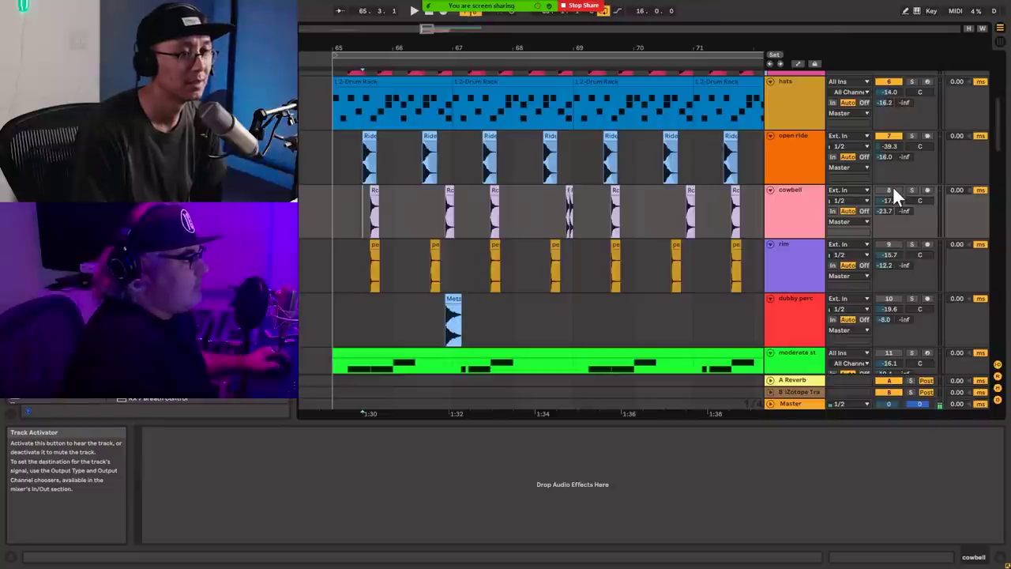
{"action": "key", "text": "space"}
{"action": "scroll", "coordinate": [893, 298], "scroll_direction": "down", "scroll_amount": 1}
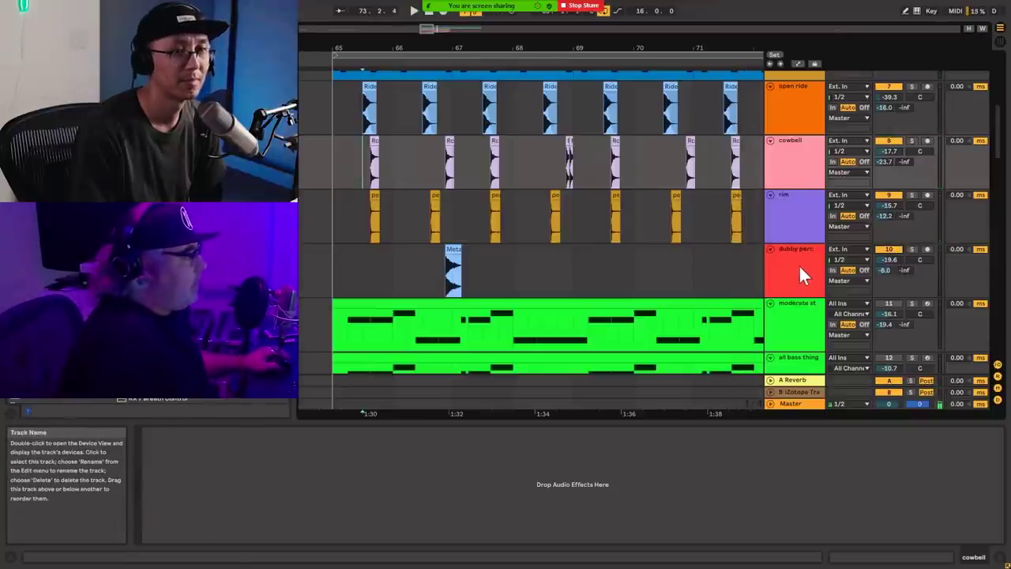
- Activate the moderate st bass track and listen to it with the drums from 65.3.1
{"action": "scroll", "coordinate": [793, 258], "scroll_direction": "down", "scroll_amount": 2}
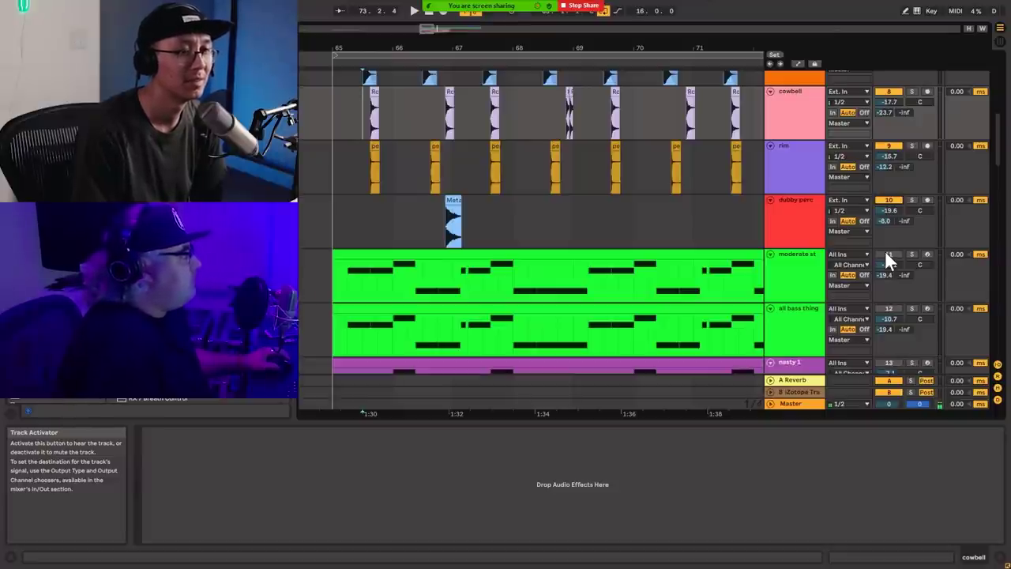
{"action": "left_click", "coordinate": [885, 254]}
{"action": "key", "text": "space"}
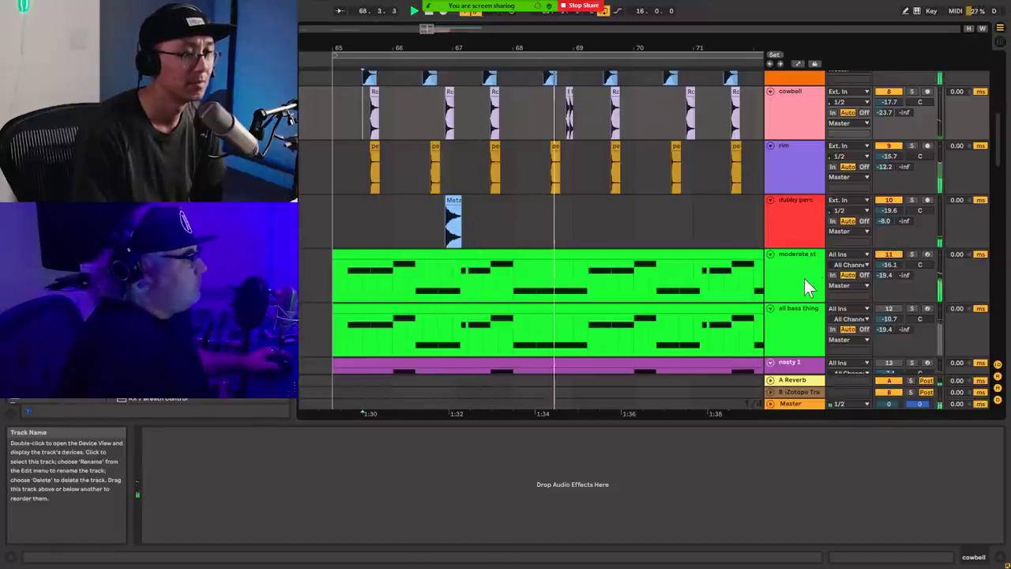
{"action": "key", "text": "space"}
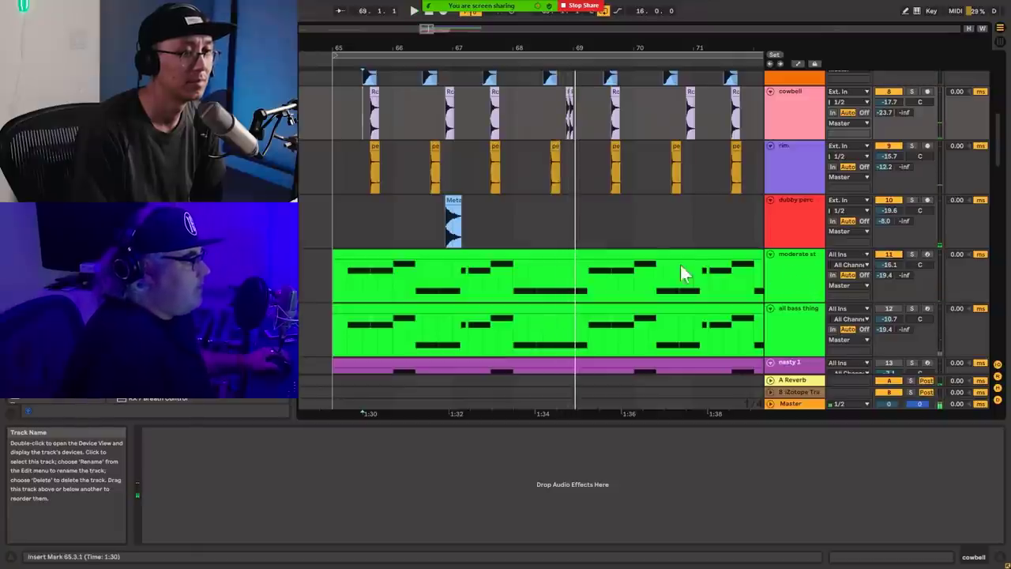
- Look over the MIDI clips of the bass tracks down to 15 Bassdrum and show the moderate st track's devices
{"action": "scroll", "coordinate": [648, 329], "scroll_direction": "down", "scroll_amount": 5}
{"action": "scroll", "coordinate": [646, 333], "scroll_direction": "up", "scroll_amount": 4}
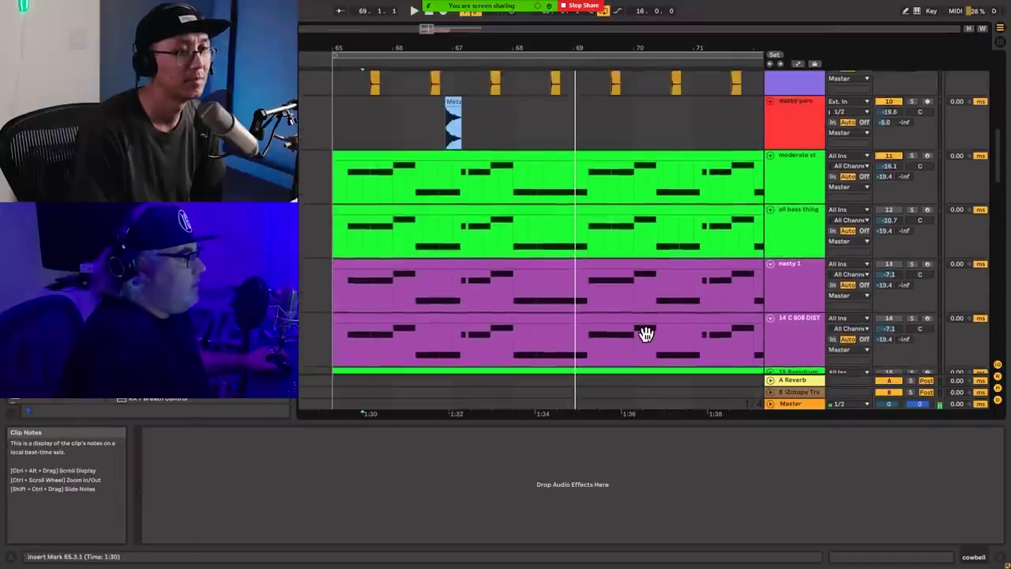
{"action": "scroll", "coordinate": [645, 333], "scroll_direction": "up", "scroll_amount": 1}
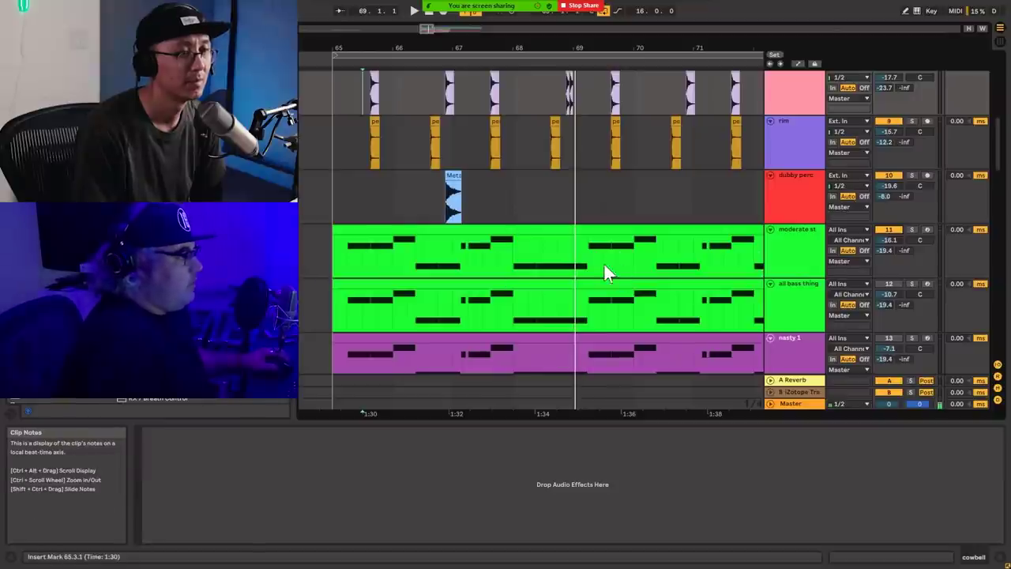
{"action": "scroll", "coordinate": [594, 267], "scroll_direction": "down", "scroll_amount": 6}
{"action": "scroll", "coordinate": [677, 296], "scroll_direction": "up", "scroll_amount": 2}
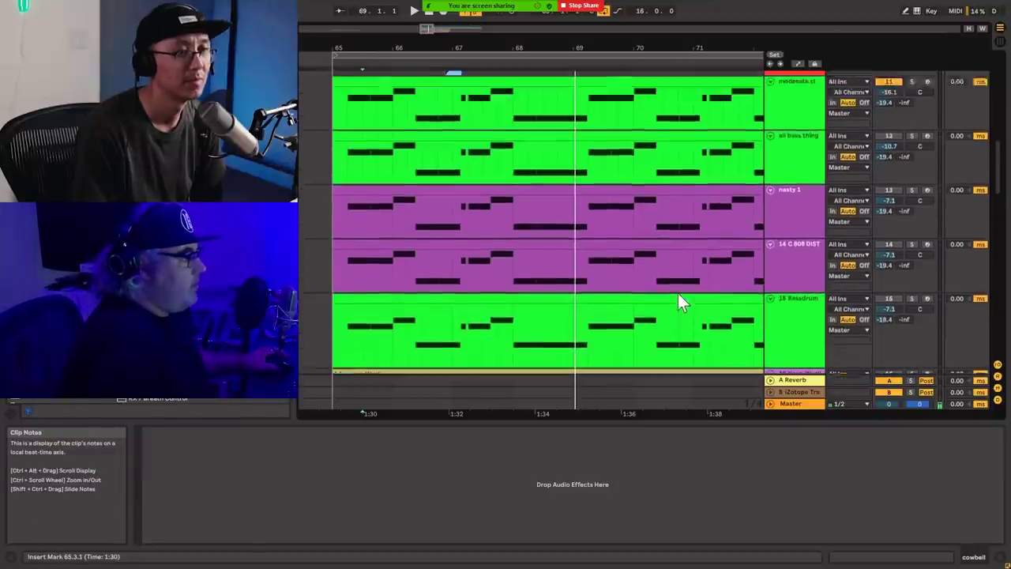
{"action": "scroll", "coordinate": [677, 301], "scroll_direction": "up", "scroll_amount": 3}
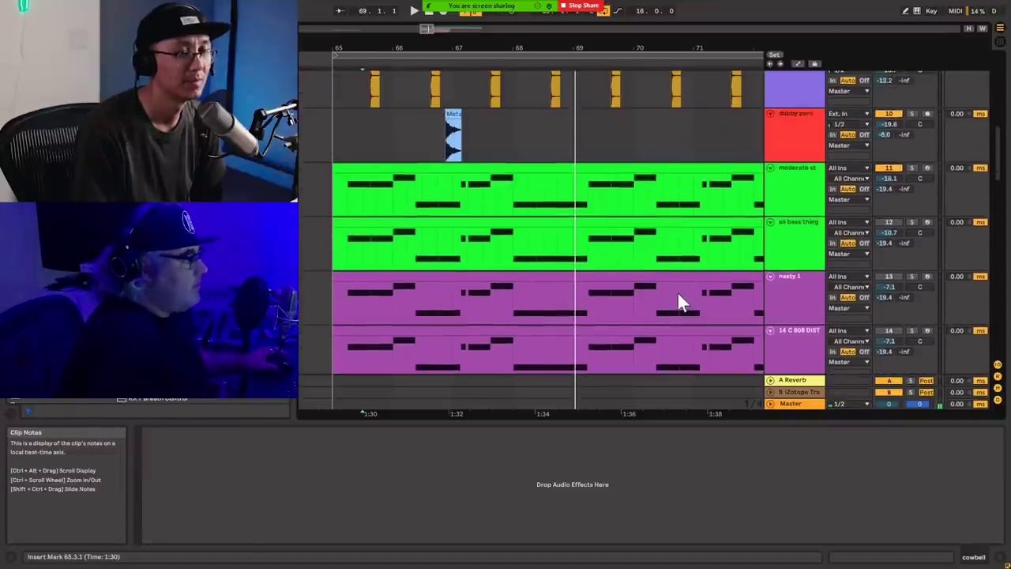
{"action": "left_click", "coordinate": [336, 193]}
{"action": "left_click", "coordinate": [795, 181]}
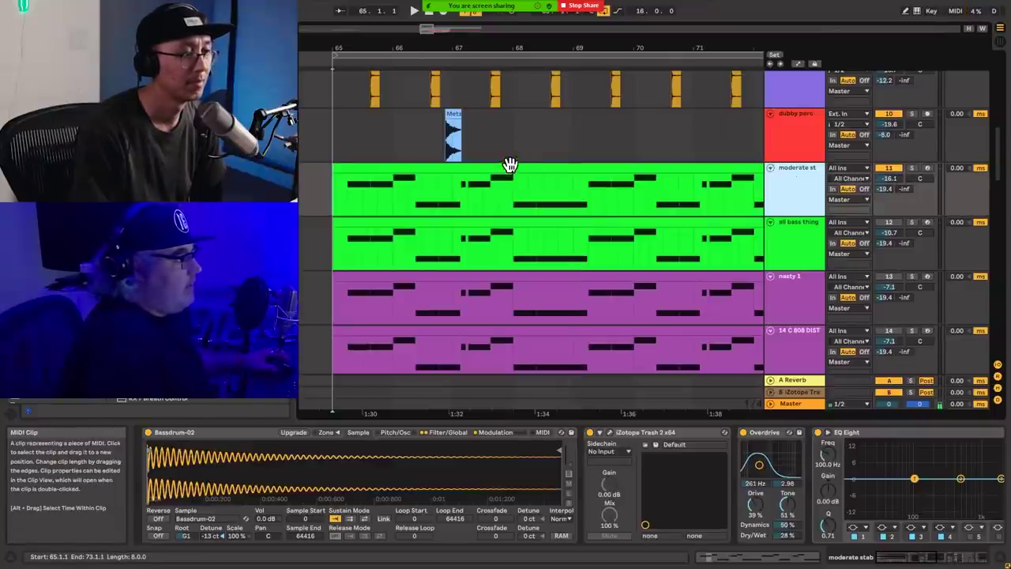
{"action": "left_click", "coordinate": [511, 138]}
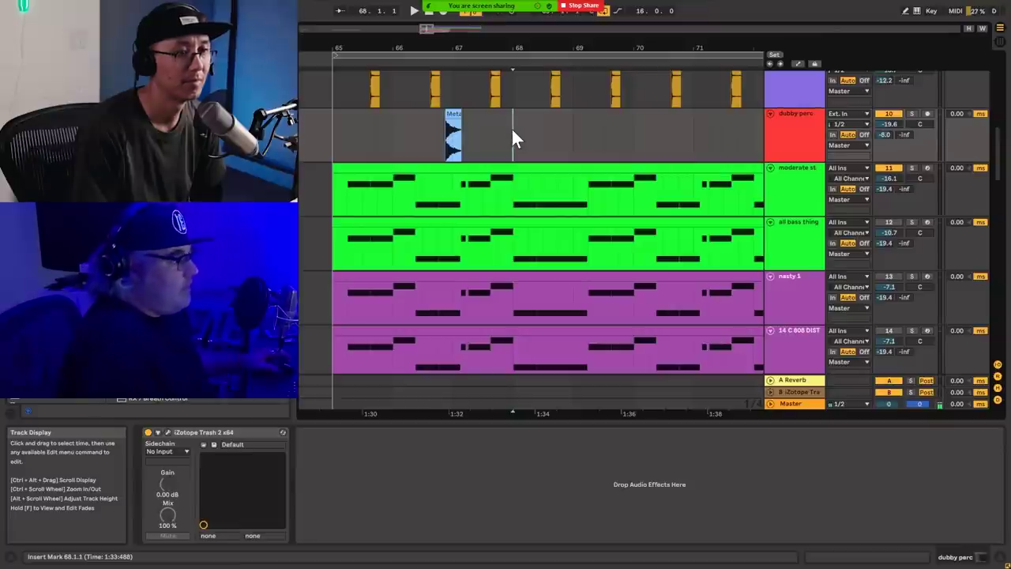
{"action": "left_click", "coordinate": [790, 183]}
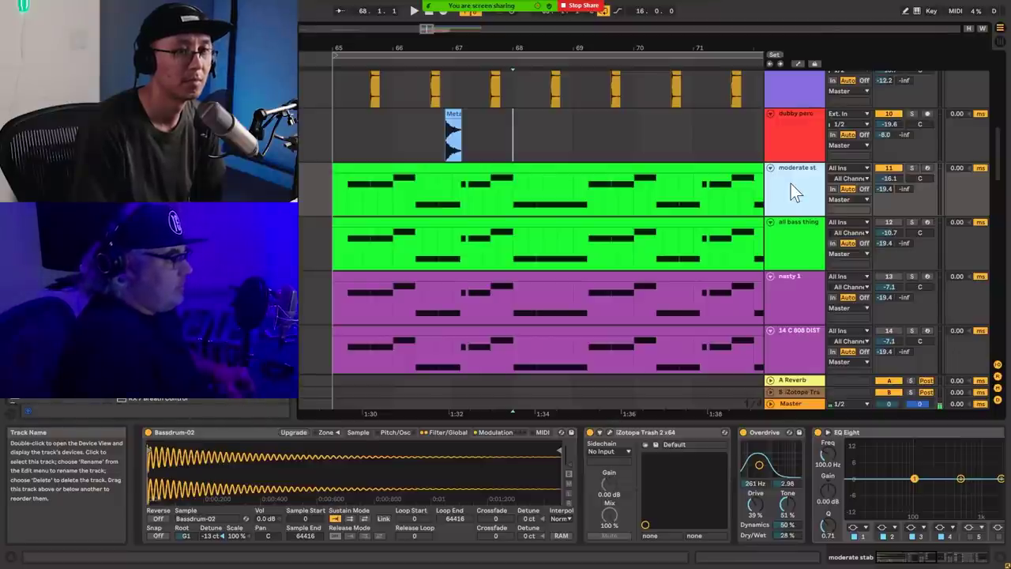
- Audition the moderate st track in solo from 65.1.1 and turn its solo off again
{"action": "left_click", "coordinate": [334, 153]}
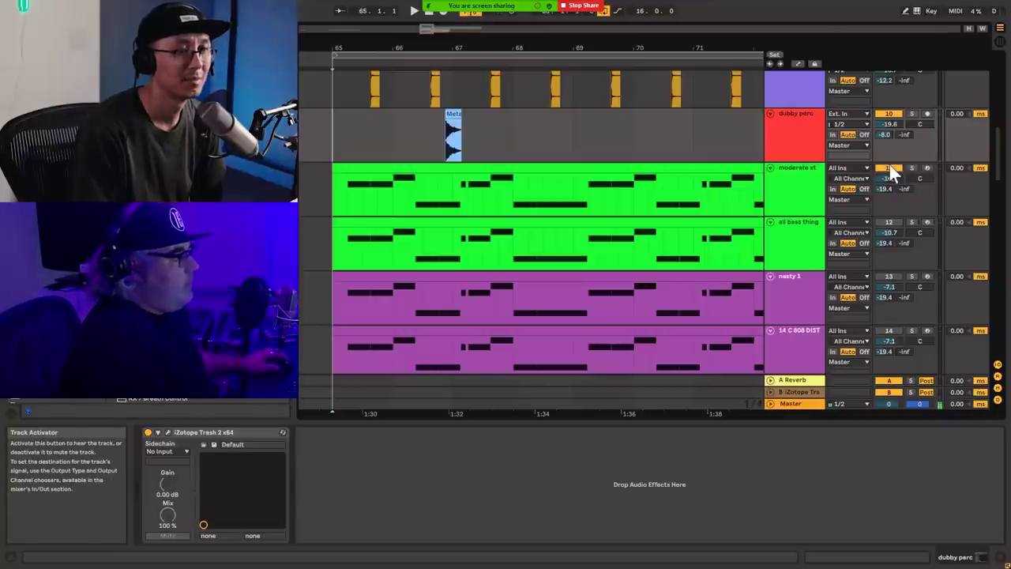
{"action": "left_click", "coordinate": [812, 188]}
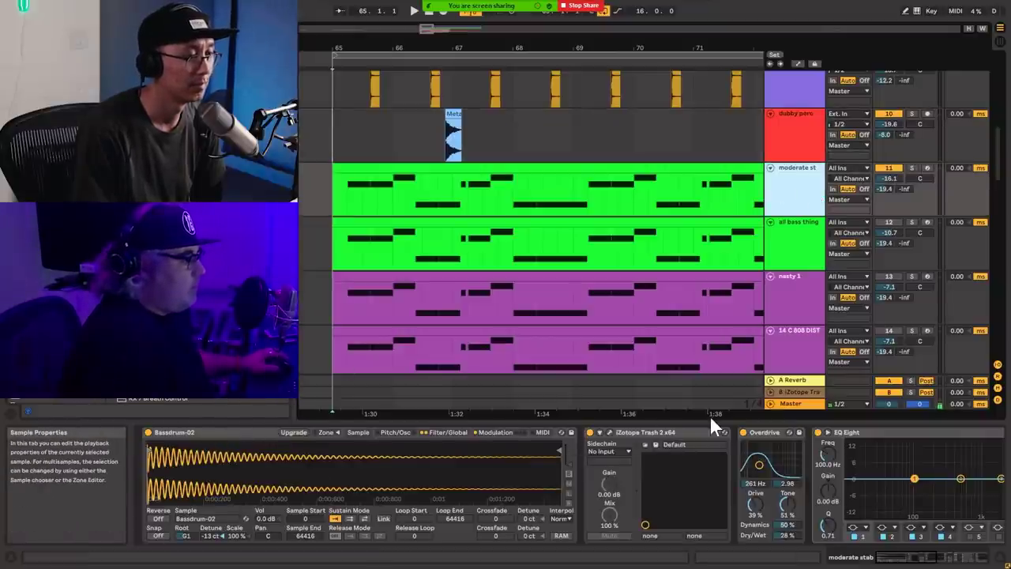
{"action": "left_click", "coordinate": [910, 169]}
{"action": "key", "text": "space"}
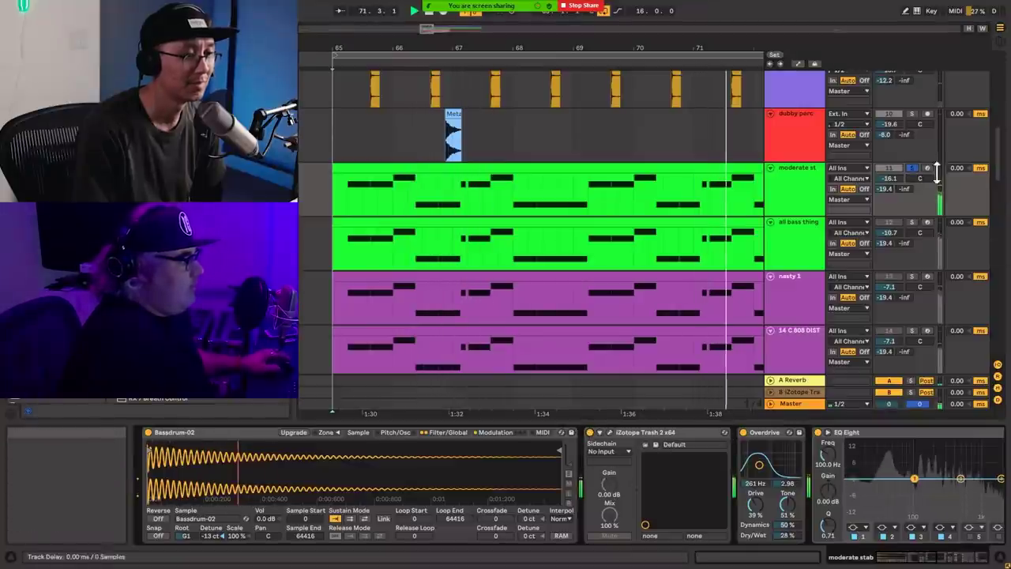
{"action": "left_click", "coordinate": [910, 167]}
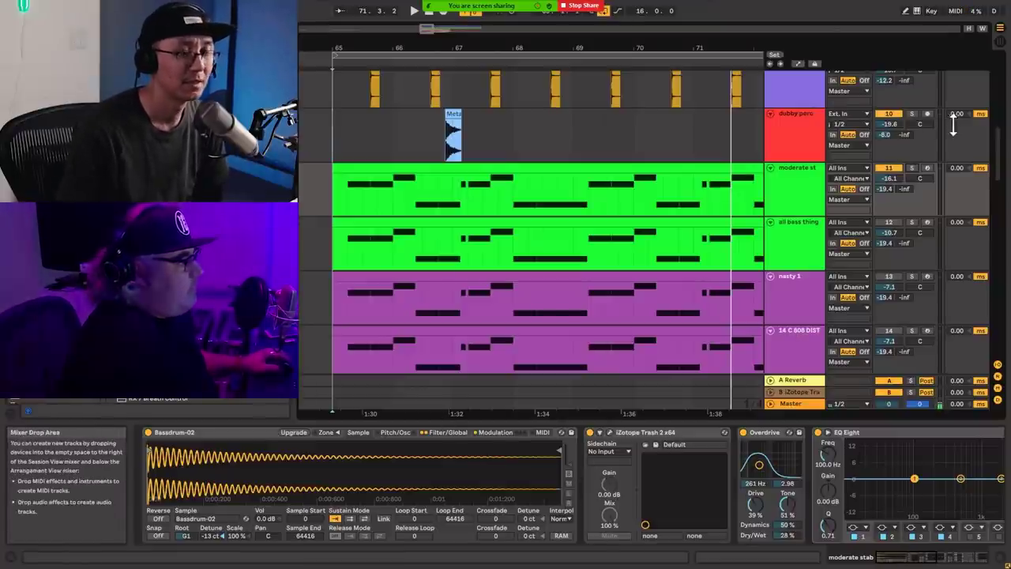
- Activate the all bass thing track in place of moderate st, play it from 65.1.1, and switch to nasty 1
{"action": "left_click", "coordinate": [889, 220]}
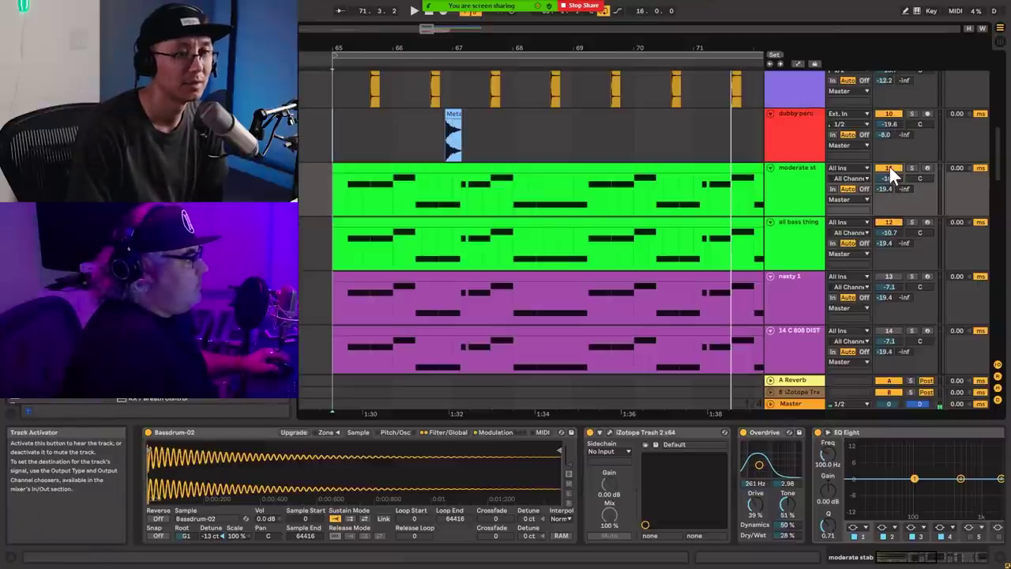
{"action": "key", "text": "space"}
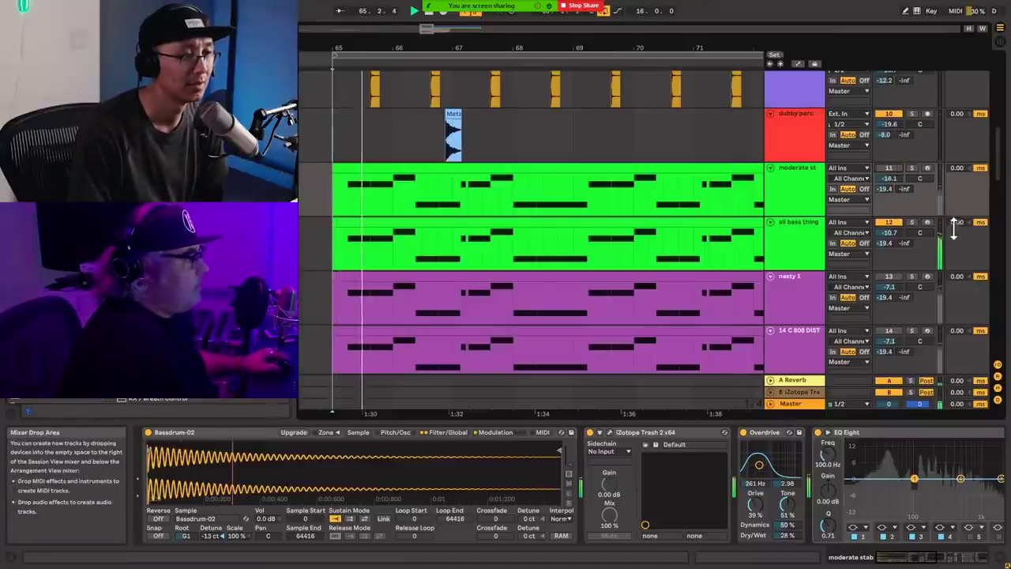
{"action": "scroll", "coordinate": [887, 244], "scroll_direction": "down", "scroll_amount": 1}
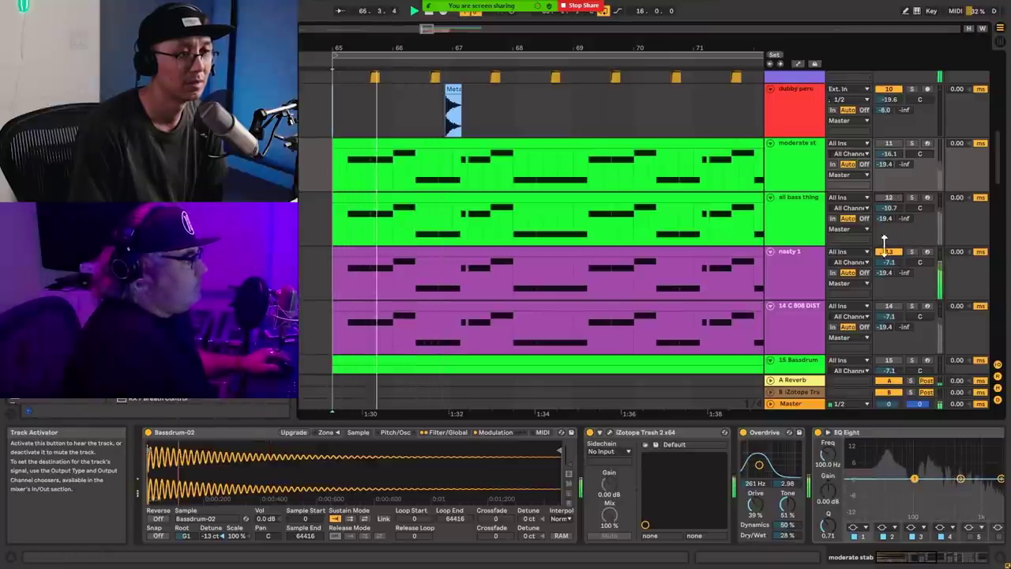
{"action": "scroll", "coordinate": [893, 293], "scroll_direction": "down", "scroll_amount": 1}
{"action": "scroll", "coordinate": [891, 276], "scroll_direction": "down", "scroll_amount": 1}
- Switch the active bass layer from nasty 1 to 14 C 808 DIST and on to 15 Bassdrum during playback
{"action": "left_click", "coordinate": [891, 267]}
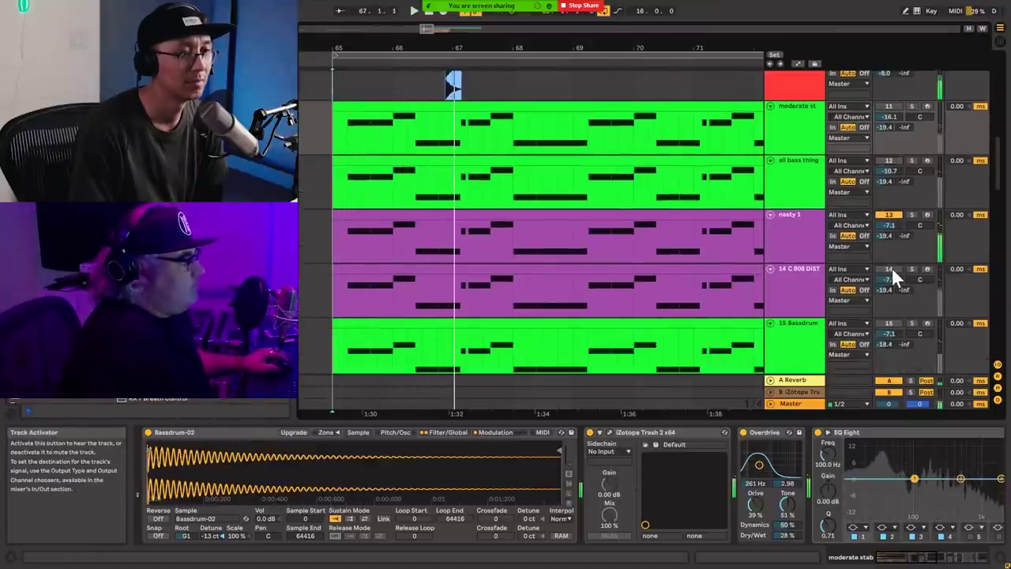
{"action": "left_click", "coordinate": [884, 215]}
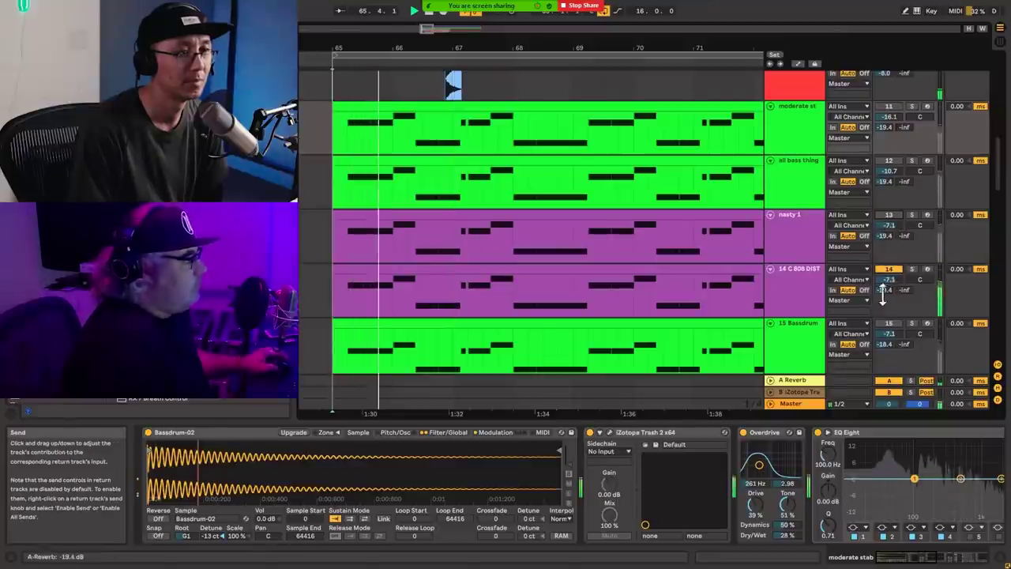
{"action": "scroll", "coordinate": [884, 284], "scroll_direction": "down", "scroll_amount": 2}
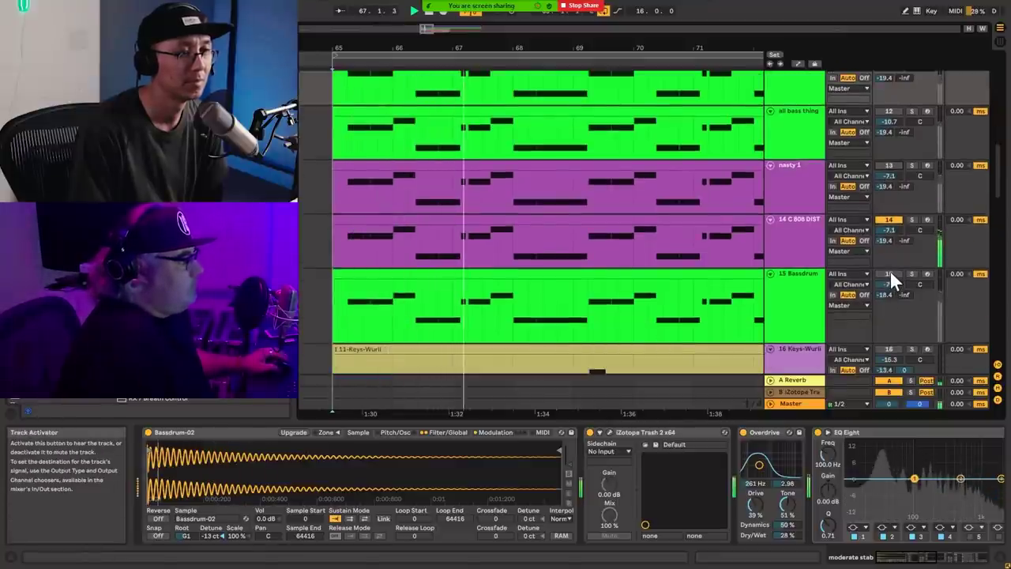
{"action": "left_click", "coordinate": [889, 274]}
{"action": "left_click", "coordinate": [889, 219]}
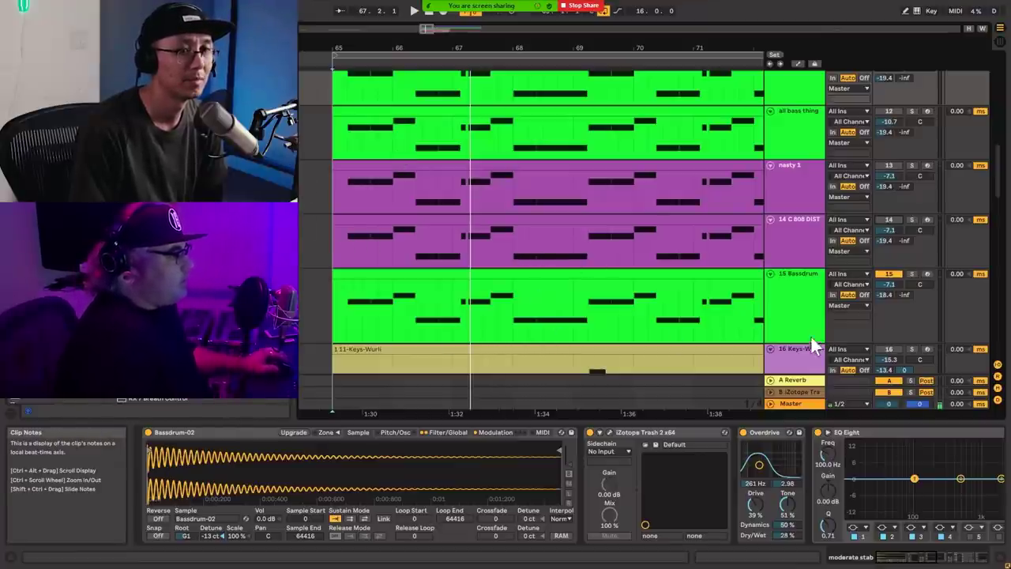
- Audition the 15 Bassdrum track together with the drums from 65.2.1
{"action": "scroll", "coordinate": [805, 283], "scroll_direction": "down", "scroll_amount": 1}
{"action": "scroll", "coordinate": [805, 283], "scroll_direction": "down", "scroll_amount": 2}
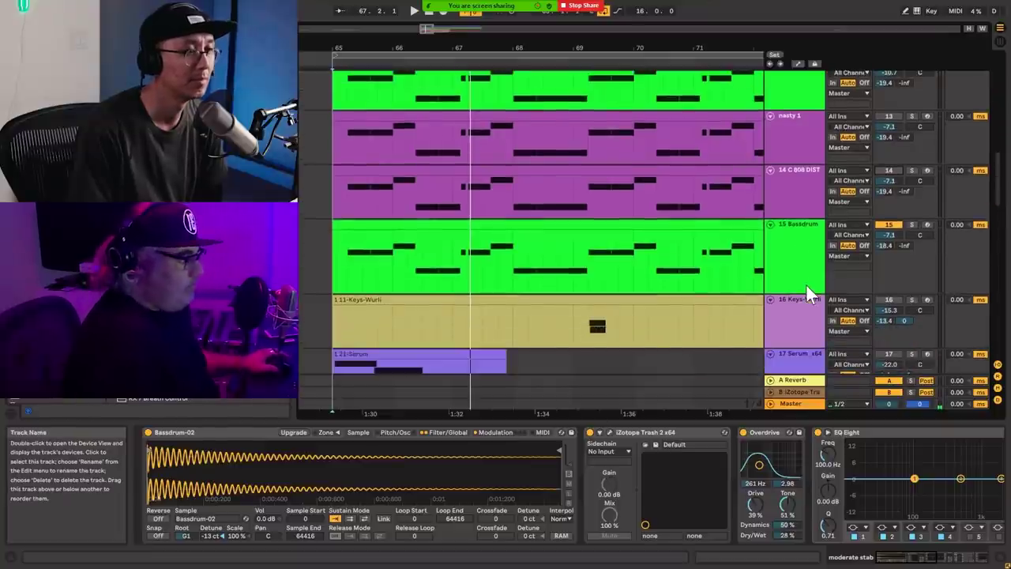
{"action": "scroll", "coordinate": [798, 248], "scroll_direction": "up", "scroll_amount": 5}
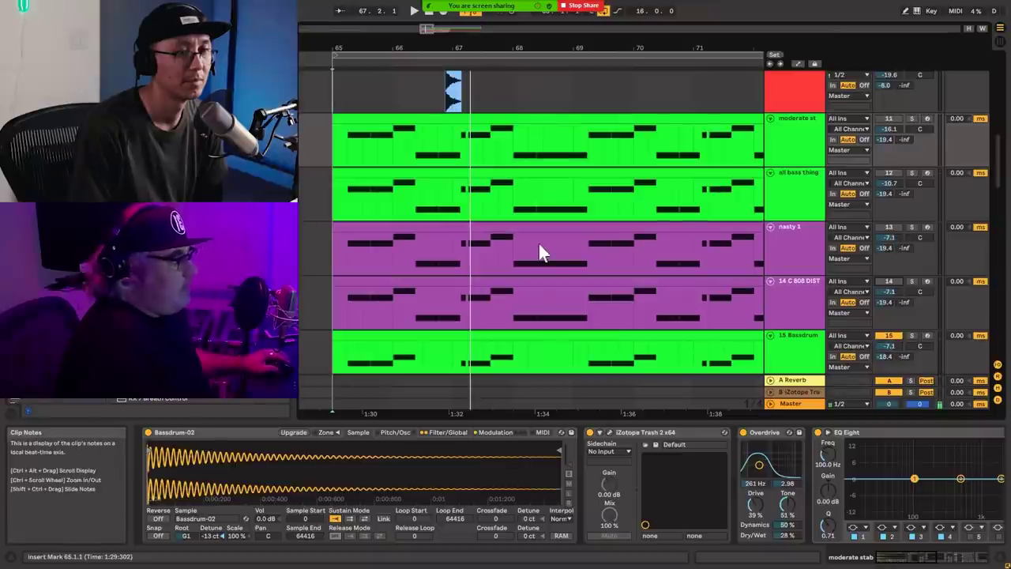
{"action": "scroll", "coordinate": [808, 309], "scroll_direction": "down", "scroll_amount": 3}
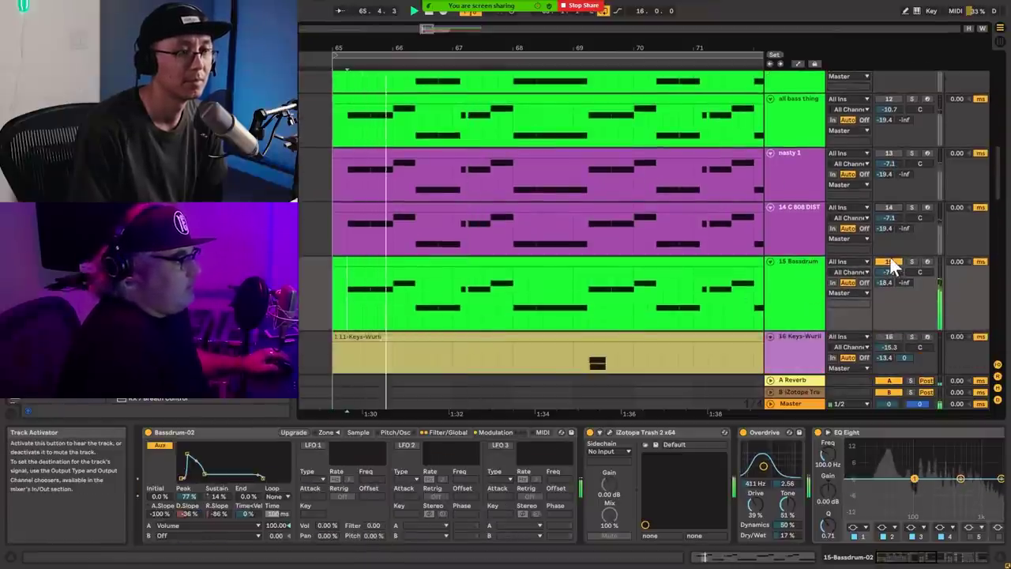
{"action": "scroll", "coordinate": [869, 253], "scroll_direction": "up", "scroll_amount": 2}
- Step back from 15 Bassdrum through 14 C 808 DIST and nasty 1, leaving only all bass thing active among the bass tracks
{"action": "left_click", "coordinate": [889, 300]}
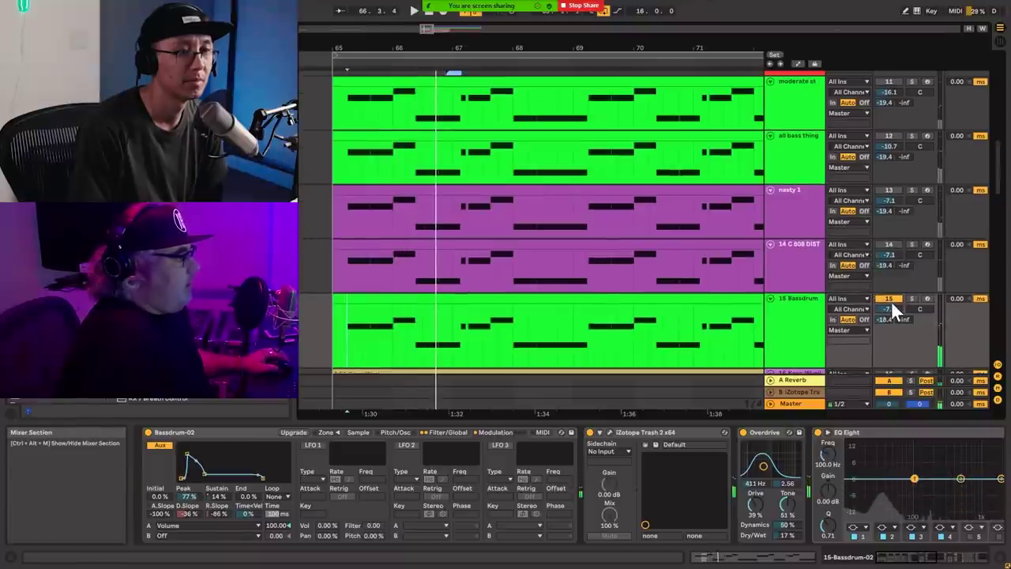
{"action": "left_click", "coordinate": [891, 243]}
{"action": "left_click", "coordinate": [885, 193]}
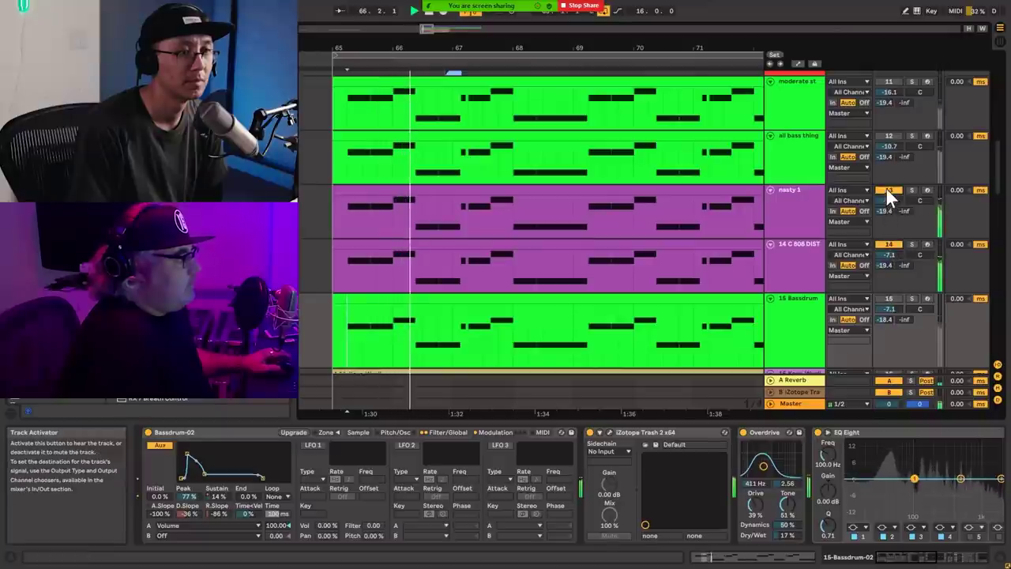
{"action": "left_click", "coordinate": [889, 243]}
{"action": "left_click", "coordinate": [890, 244]}
{"action": "left_click", "coordinate": [890, 135]}
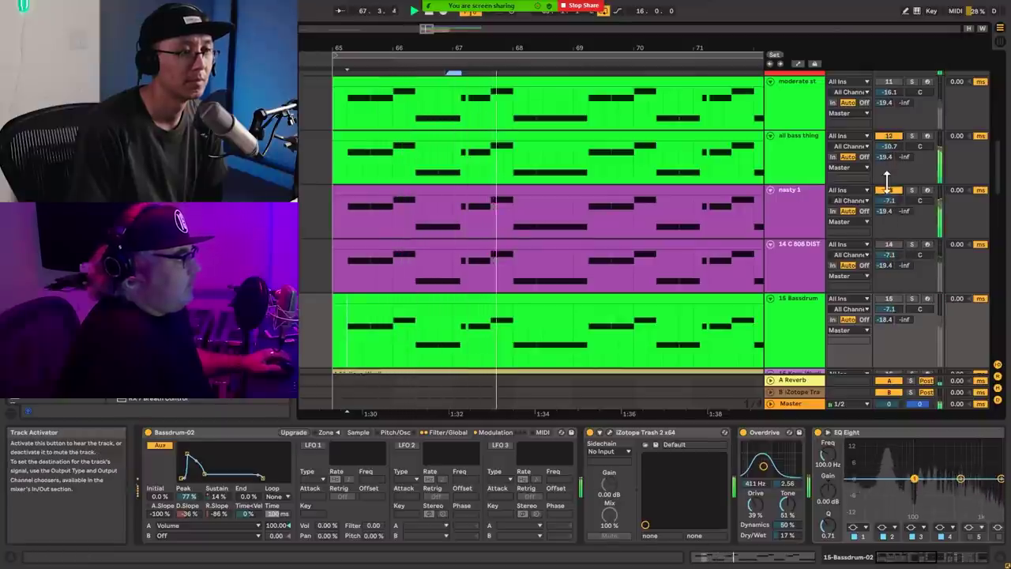
{"action": "left_click", "coordinate": [888, 189]}
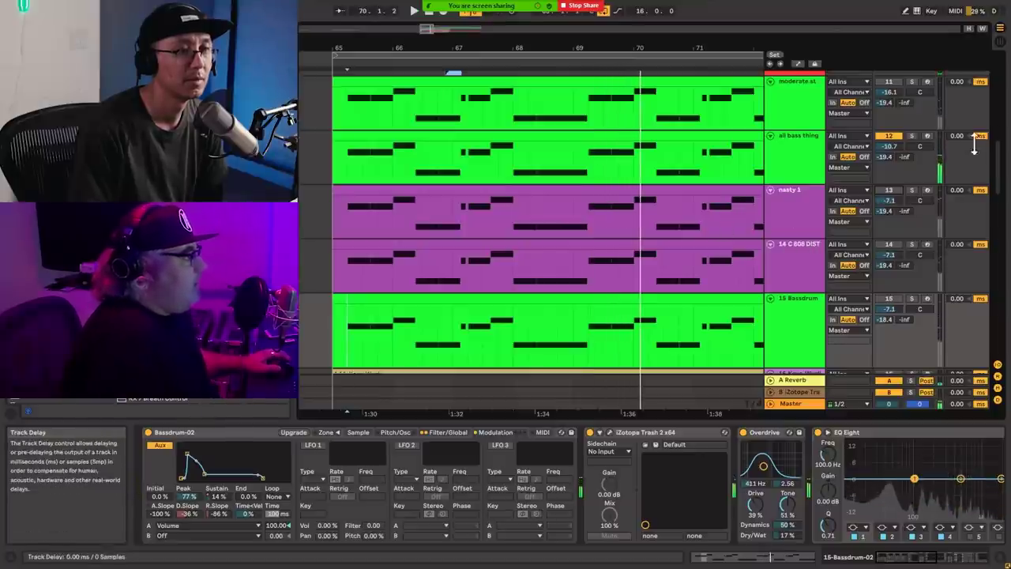
- Activate the 16 Keys-Wurli track and play the arrangement from 69.1.1, just before its chord
{"action": "left_click_drag", "start_coordinate": [1000, 154], "coordinate": [996, 185]}
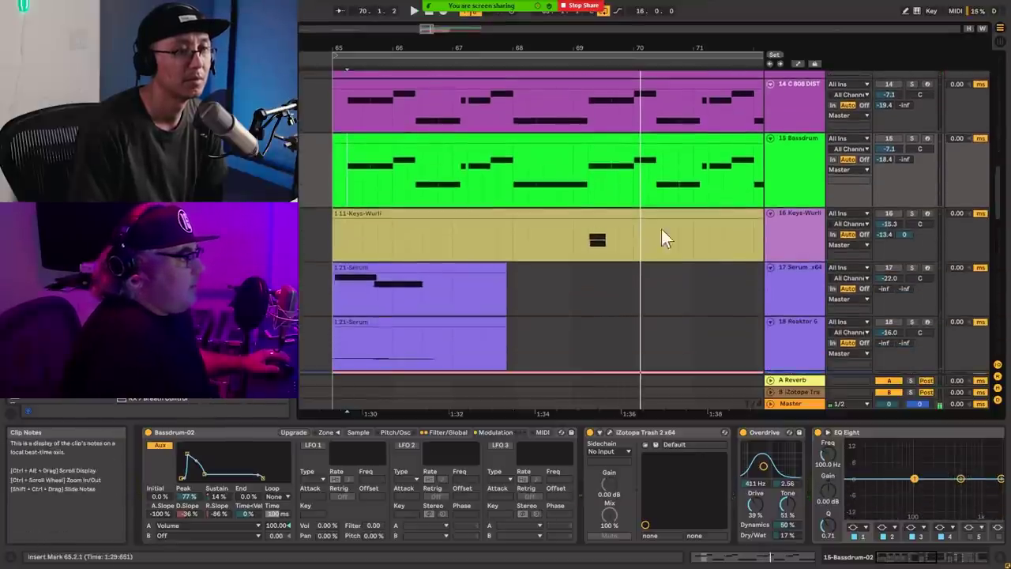
{"action": "left_click", "coordinate": [891, 214]}
{"action": "left_click", "coordinate": [573, 242]}
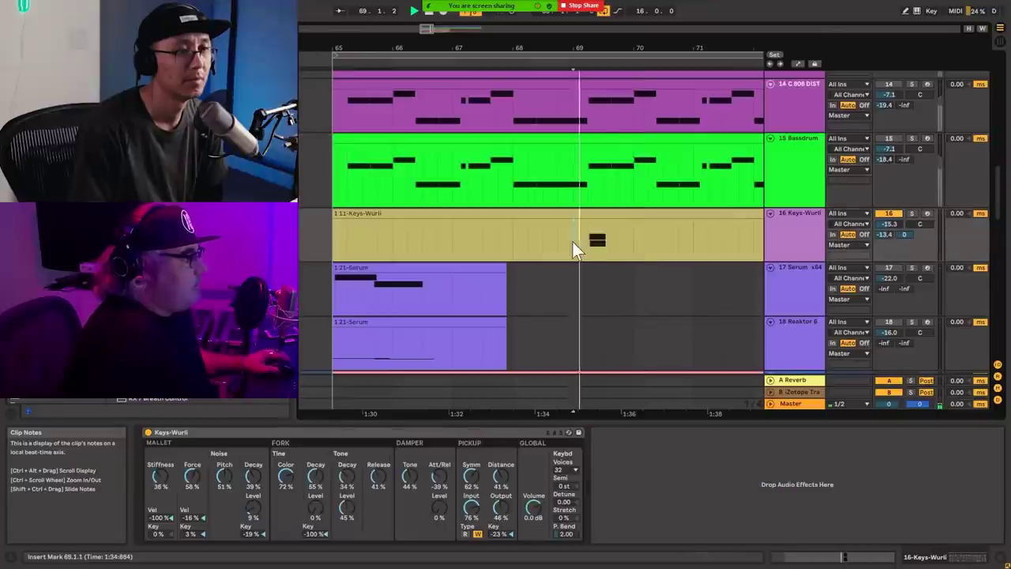
{"action": "scroll", "coordinate": [906, 237], "scroll_direction": "down", "scroll_amount": 2}
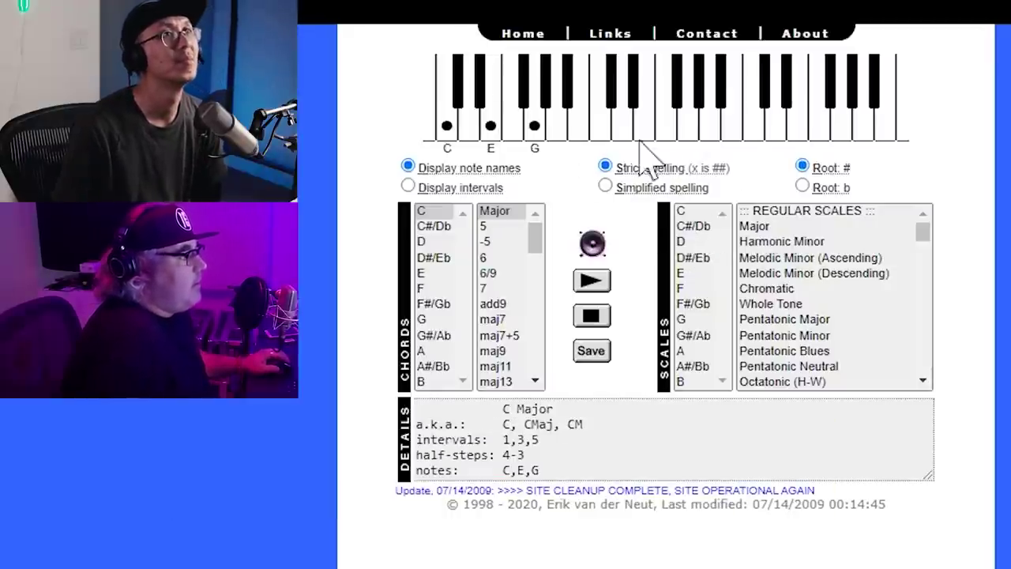
- Display the C Harmonic Minor, Whole Tone, Pentatonic Minor and Octatonic (H-W) scales on the piano chart
{"action": "left_click", "coordinate": [794, 242]}
{"action": "left_click", "coordinate": [796, 304]}
{"action": "left_click", "coordinate": [801, 335]}
{"action": "left_click", "coordinate": [802, 381]}
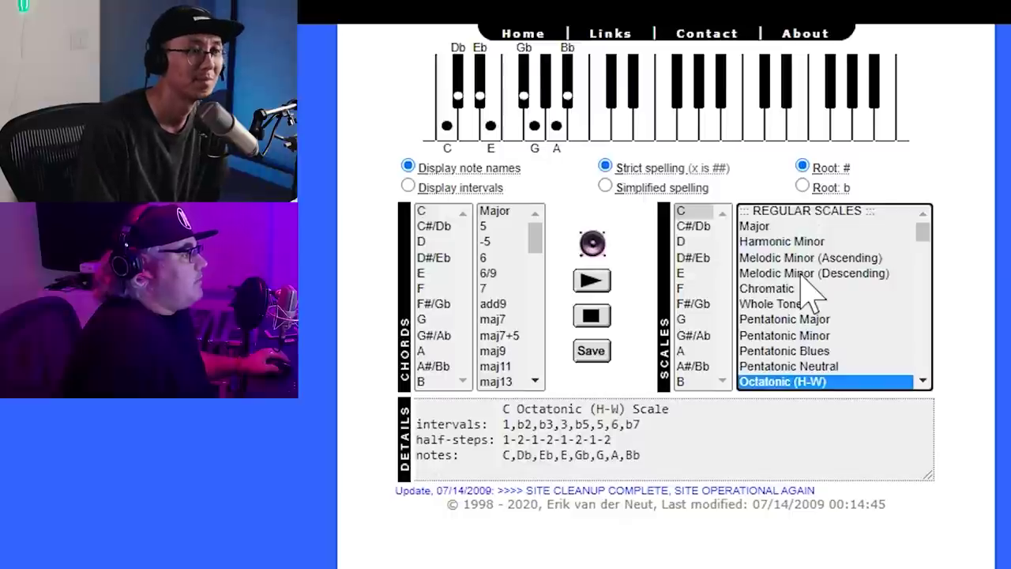
- Compare the C melodic minor, Pentatonic Minor and Whole Tone scales, ending on the Pentatonic Blues scale
{"action": "left_click", "coordinate": [789, 258]}
{"action": "left_click", "coordinate": [799, 336]}
{"action": "left_click", "coordinate": [789, 273]}
{"action": "left_click", "coordinate": [790, 305]}
{"action": "left_click", "coordinate": [812, 352]}
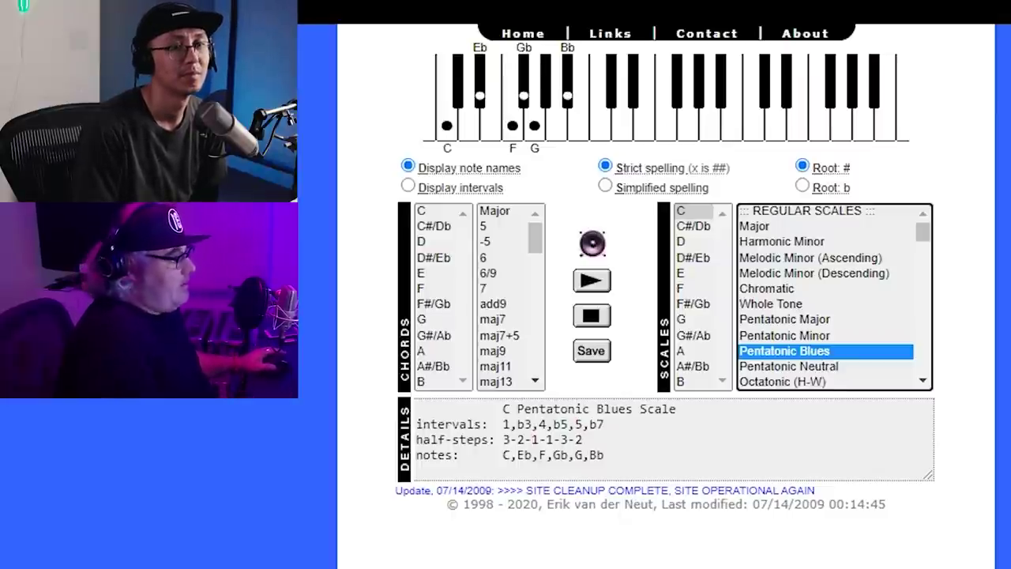
- Switch from the chord house page back to the Ableton Live set and show it full screen
{"action": "left_click", "coordinate": [790, 1]}
{"action": "left_click", "coordinate": [790, 1]}
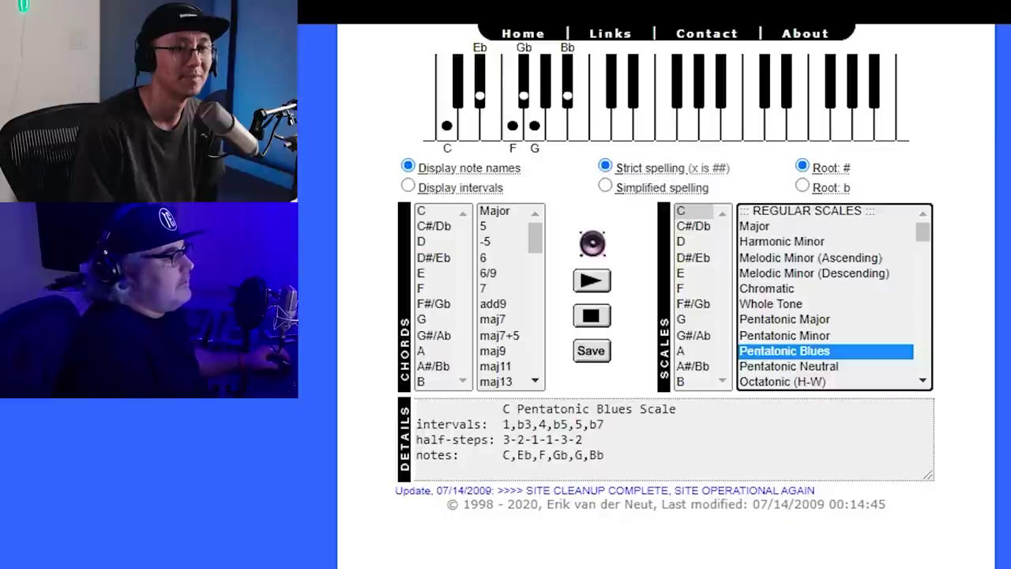
{"action": "key", "text": "alt+Tab"}
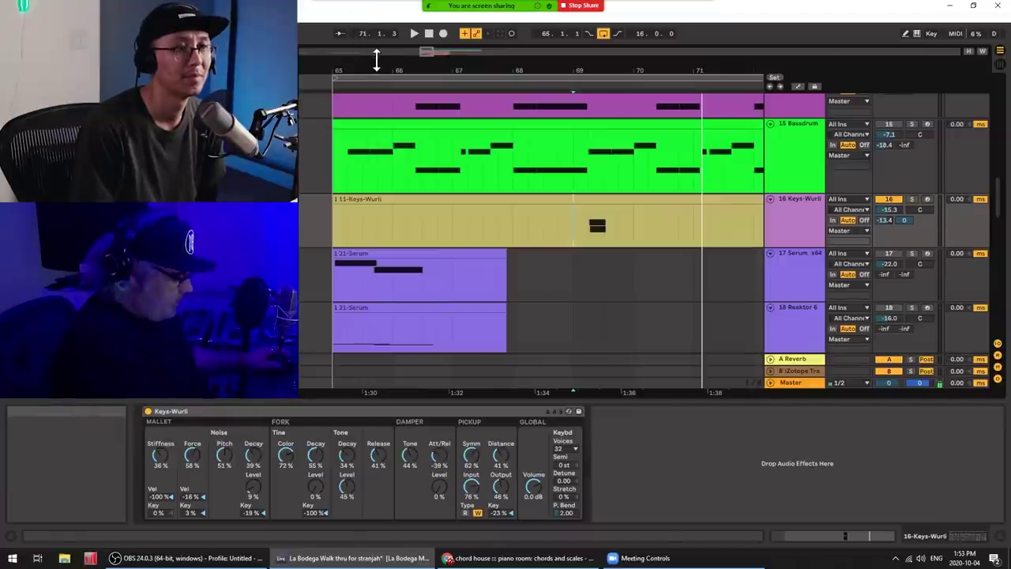
{"action": "key", "text": "F11"}
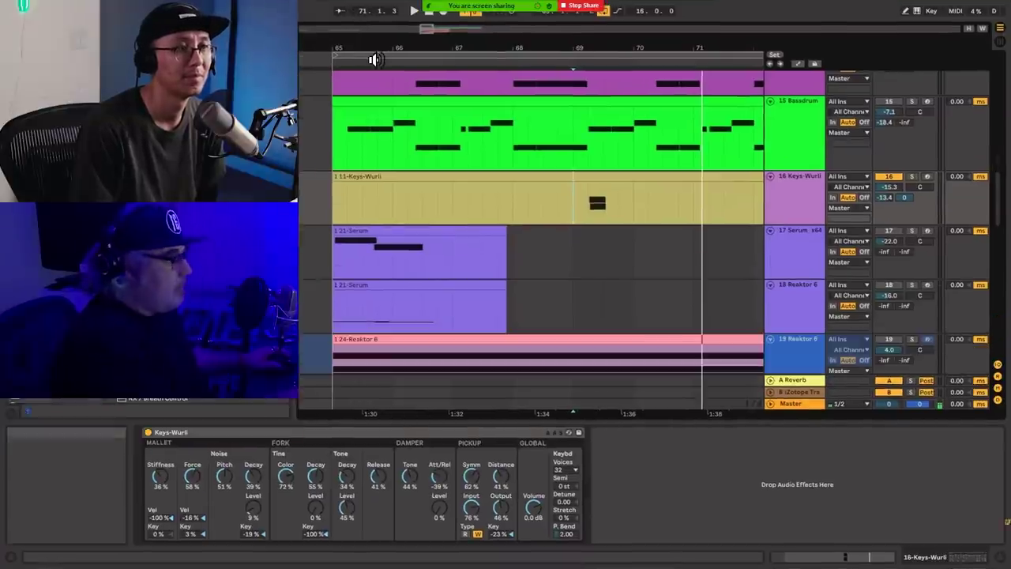
- Activate the 17 Serum track and play the arrangement from 65.1.1
{"action": "left_click", "coordinate": [335, 282]}
{"action": "left_click", "coordinate": [327, 289]}
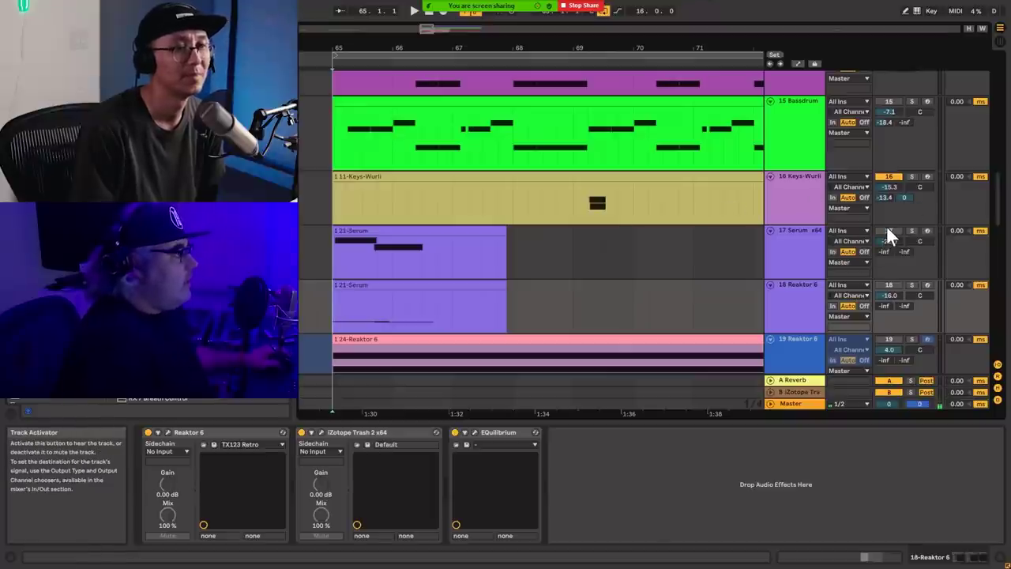
{"action": "scroll", "coordinate": [697, 155], "scroll_direction": "up", "scroll_amount": 4}
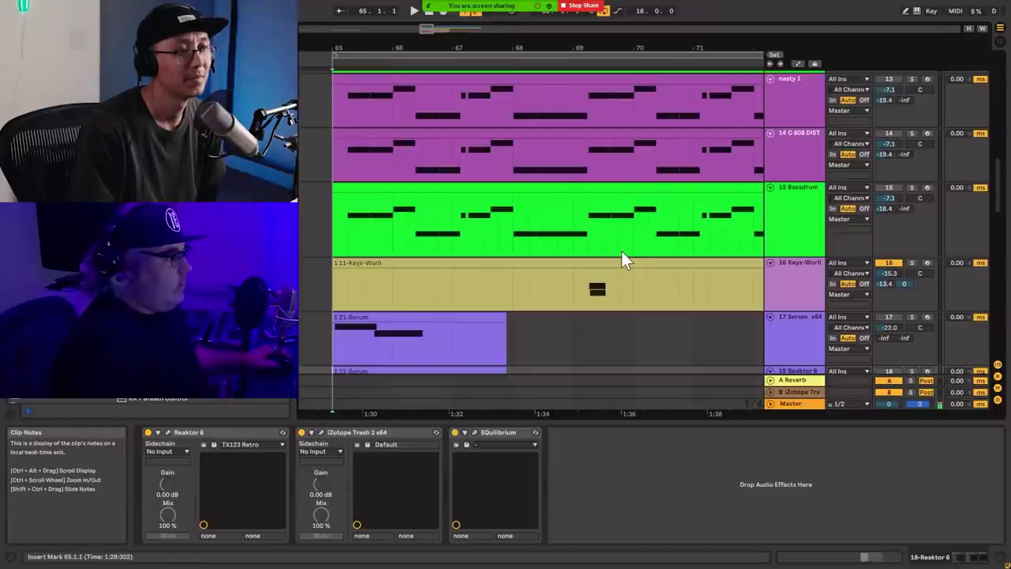
{"action": "scroll", "coordinate": [614, 263], "scroll_direction": "down", "scroll_amount": 3}
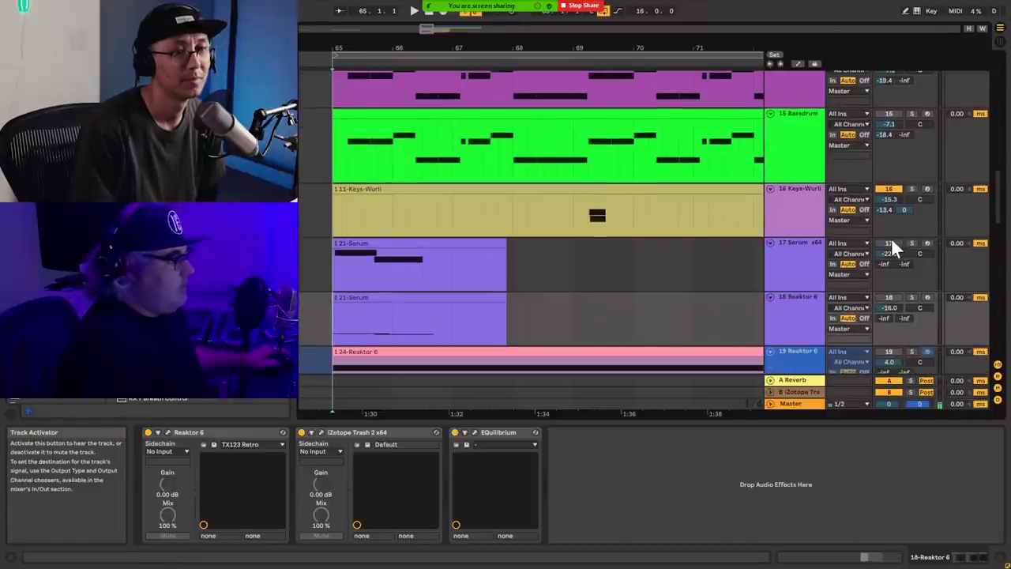
{"action": "left_click", "coordinate": [889, 242]}
{"action": "key", "text": "space"}
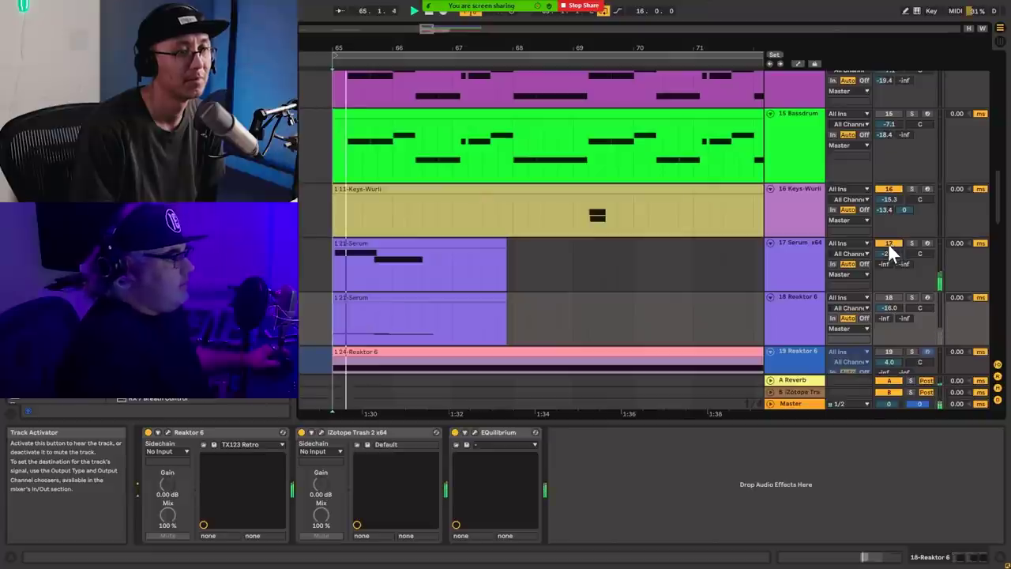
- Activate Reaktor 6 tracks 19, 20 and 18 one by one during playback, and deactivate 17 Serum
{"action": "scroll", "coordinate": [889, 253], "scroll_direction": "down", "scroll_amount": 2}
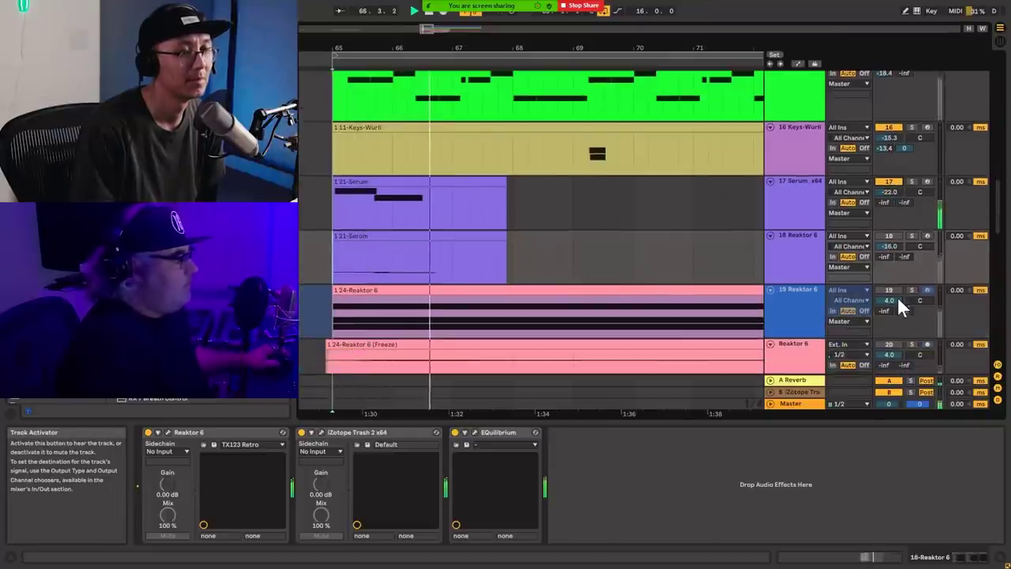
{"action": "left_click", "coordinate": [891, 290]}
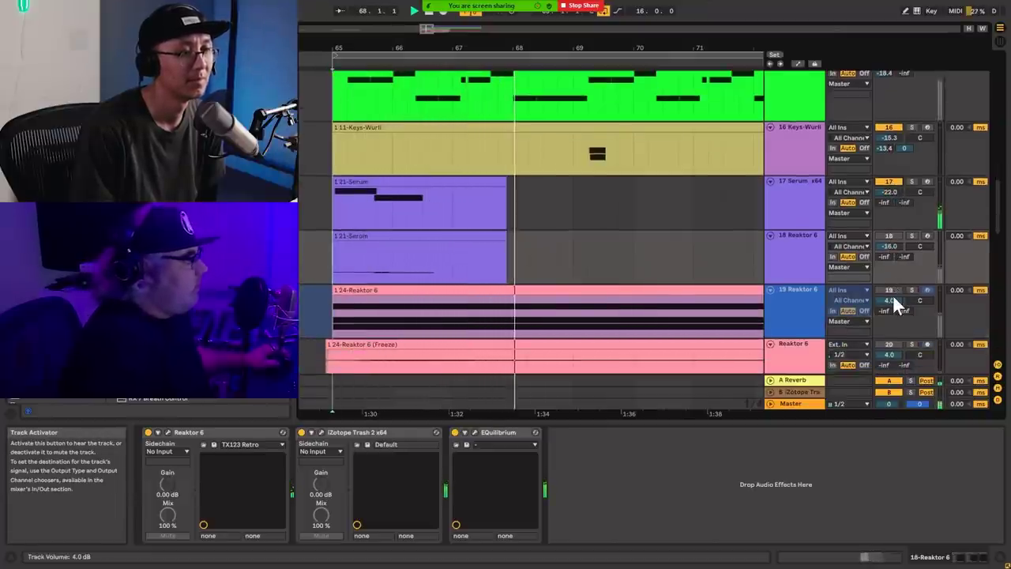
{"action": "left_click", "coordinate": [888, 289]}
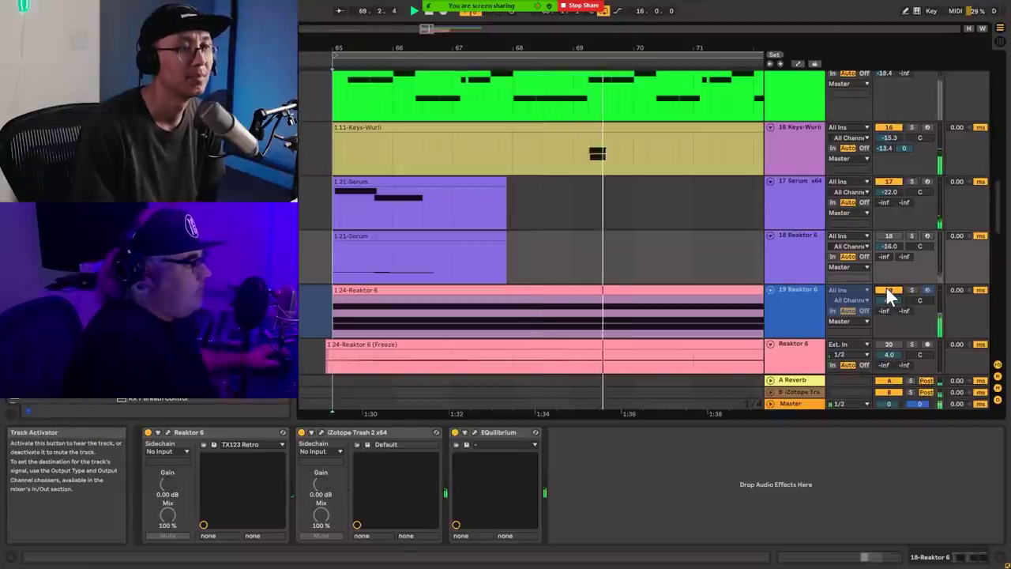
{"action": "scroll", "coordinate": [896, 272], "scroll_direction": "down", "scroll_amount": 2}
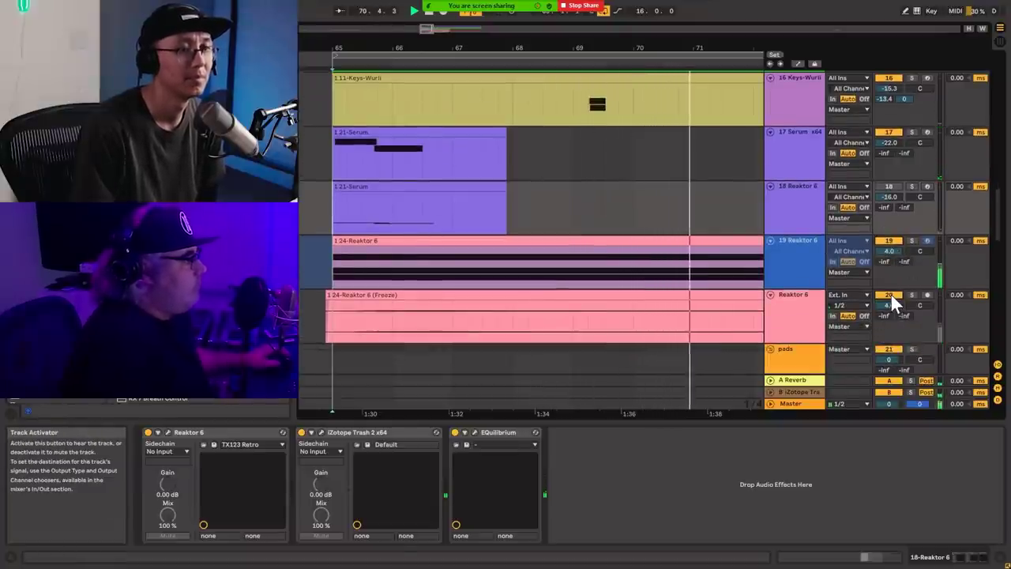
{"action": "left_click", "coordinate": [888, 187]}
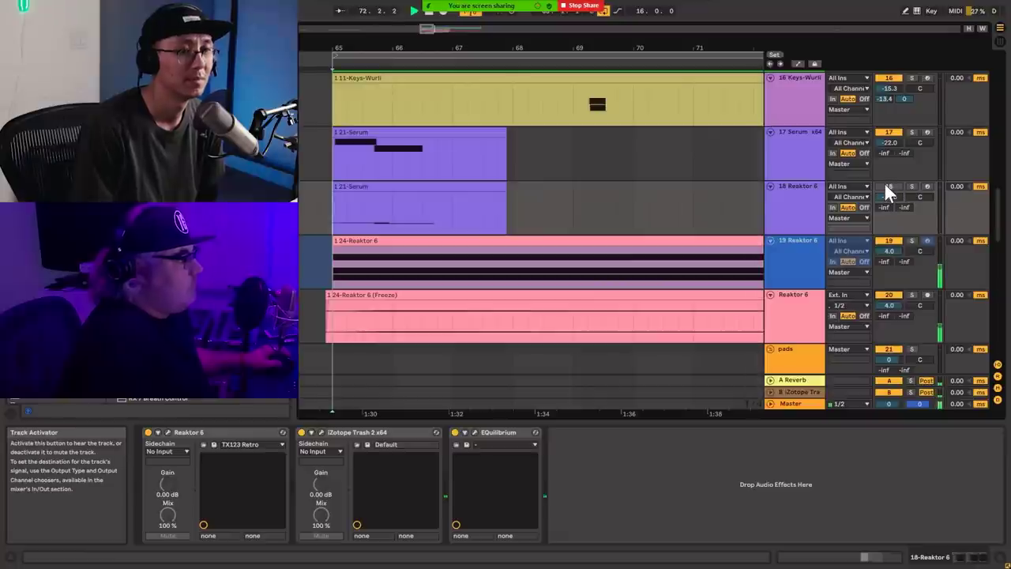
{"action": "left_click", "coordinate": [889, 133]}
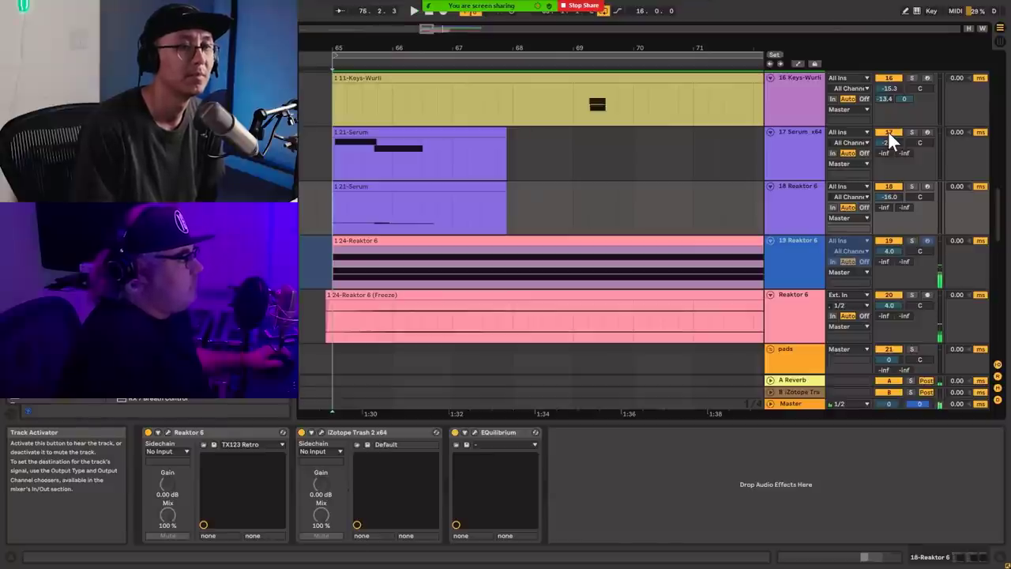
- Look over the pads and sampled tracks below and deactivate the 19 Reaktor 6 track
{"action": "scroll", "coordinate": [888, 202], "scroll_direction": "down", "scroll_amount": 3}
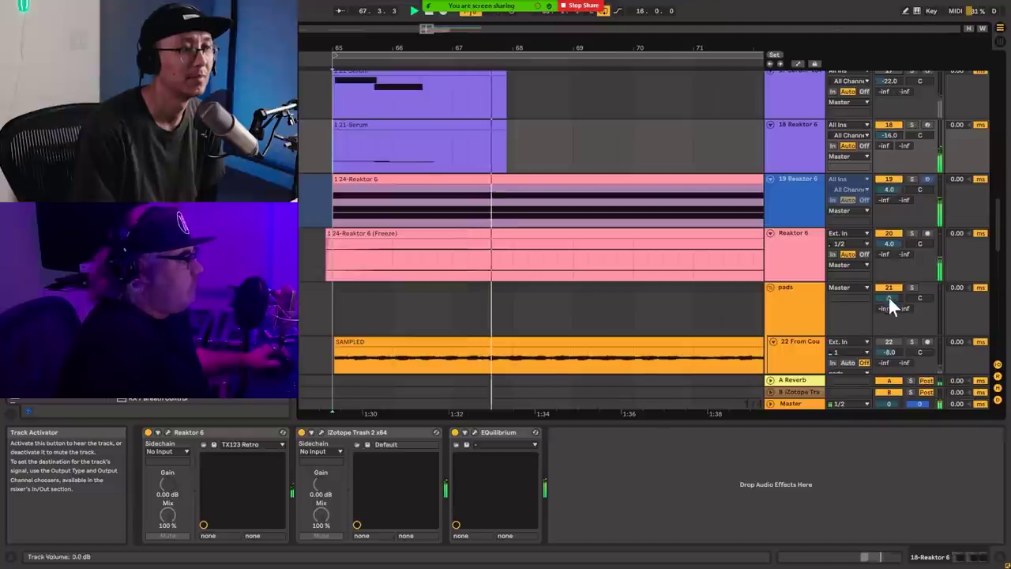
{"action": "scroll", "coordinate": [890, 312], "scroll_direction": "down", "scroll_amount": 3}
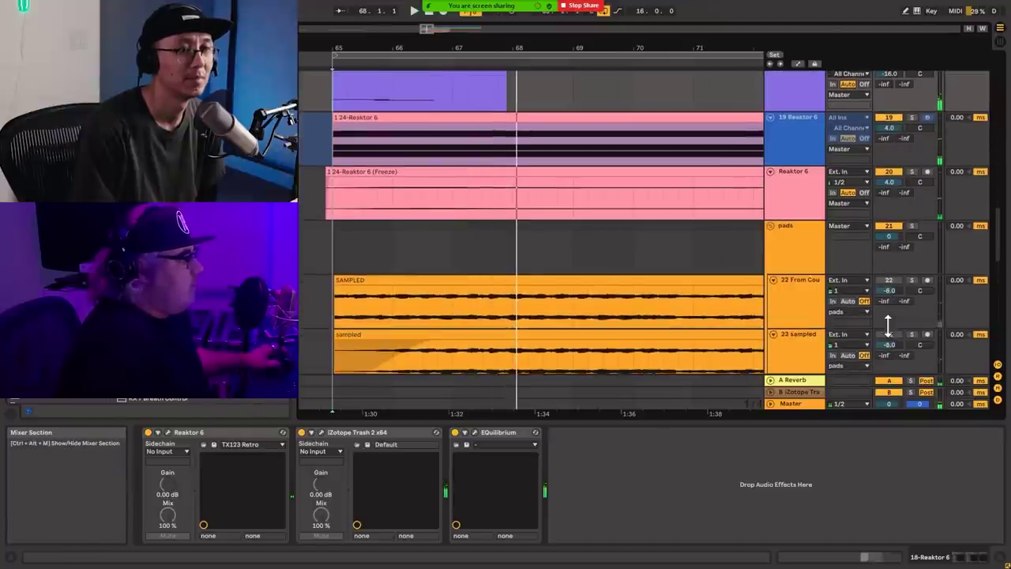
{"action": "scroll", "coordinate": [899, 162], "scroll_direction": "up", "scroll_amount": 3}
{"action": "left_click", "coordinate": [887, 166]}
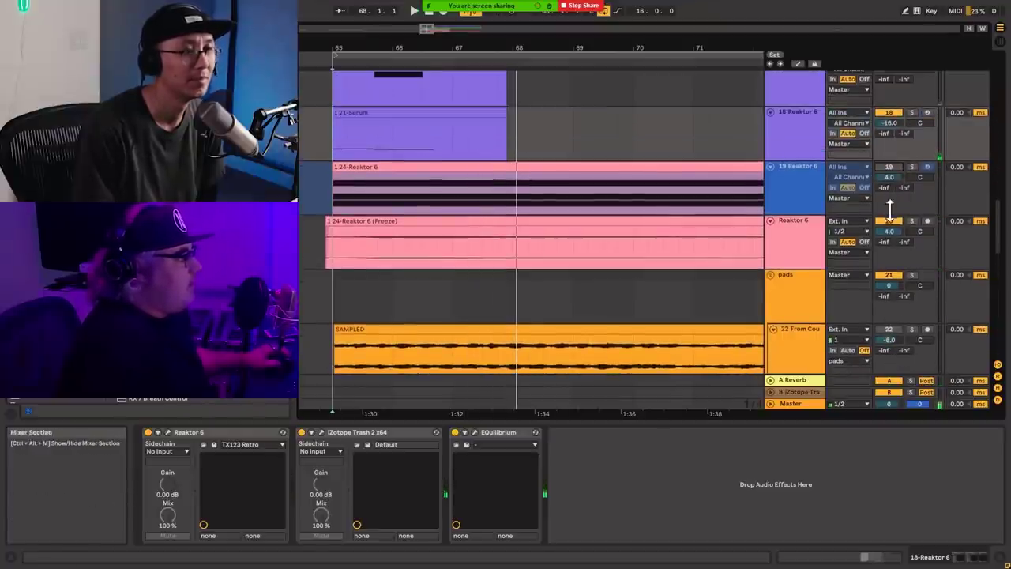
- Activate the 22 sampled pad track and place the insert marker at 67.4.1 in its SAMPLED clip
{"action": "scroll", "coordinate": [814, 267], "scroll_direction": "down", "scroll_amount": 5}
{"action": "left_click", "coordinate": [889, 195]}
{"action": "key", "text": "space"}
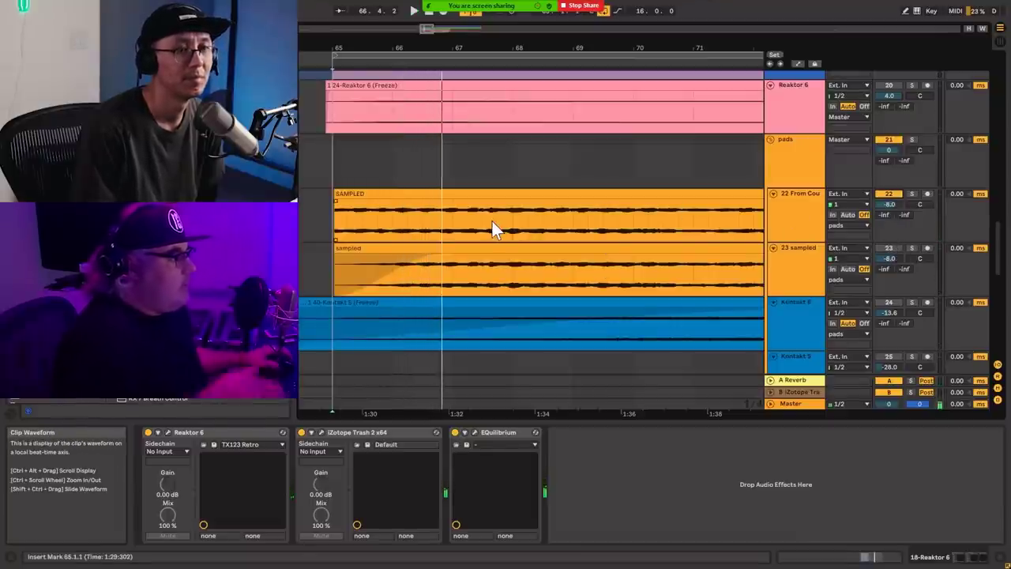
{"action": "left_click", "coordinate": [330, 197]}
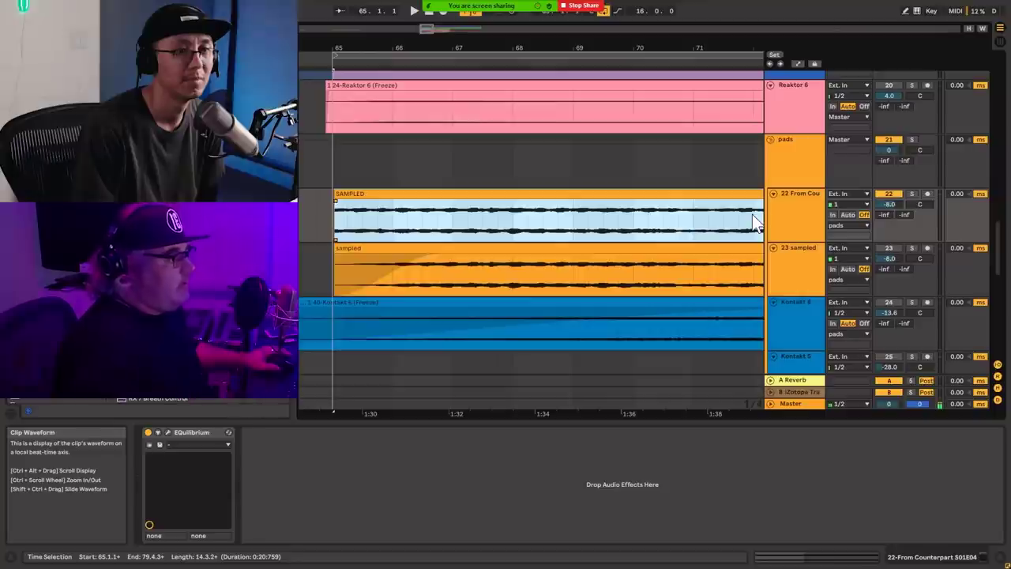
{"action": "left_click", "coordinate": [498, 218]}
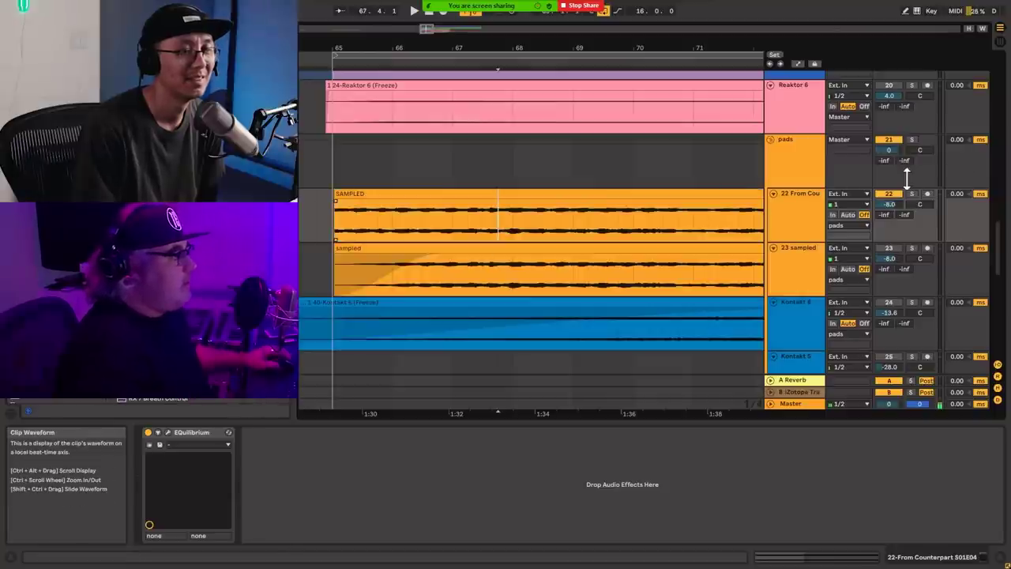
- Play the arrangement with the pads group soloed to hear the sampled pad, and lift the solo
{"action": "key", "text": "space"}
{"action": "scroll", "coordinate": [900, 158], "scroll_direction": "down", "scroll_amount": 1}
{"action": "left_click", "coordinate": [913, 118]}
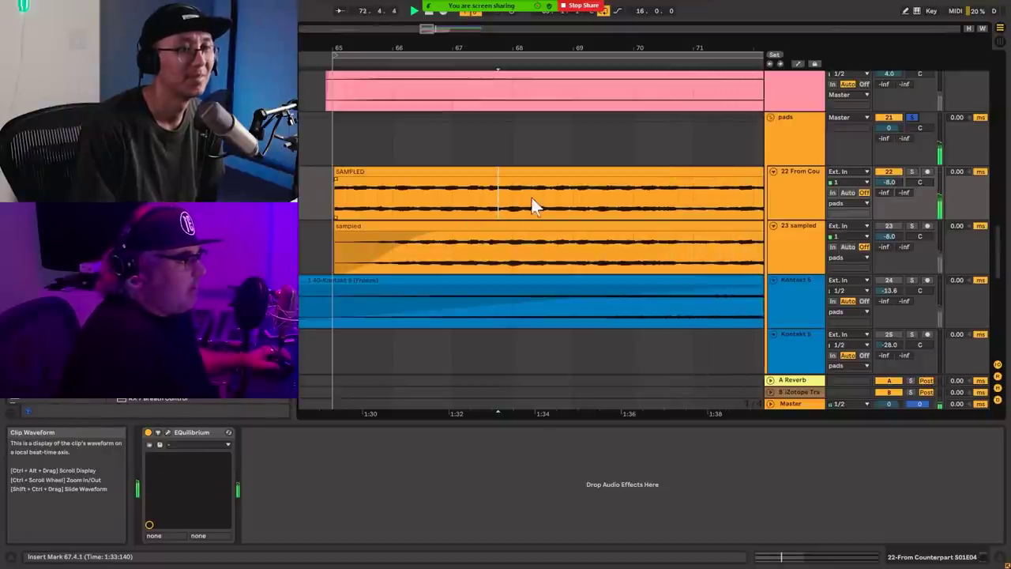
{"action": "scroll", "coordinate": [608, 221], "scroll_direction": "down", "scroll_amount": 2}
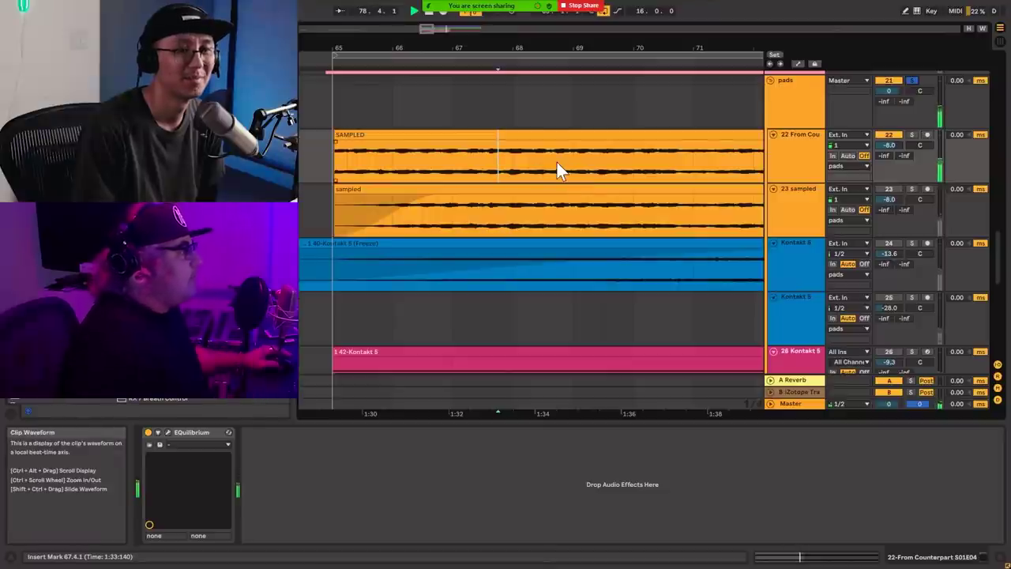
{"action": "left_click", "coordinate": [912, 81]}
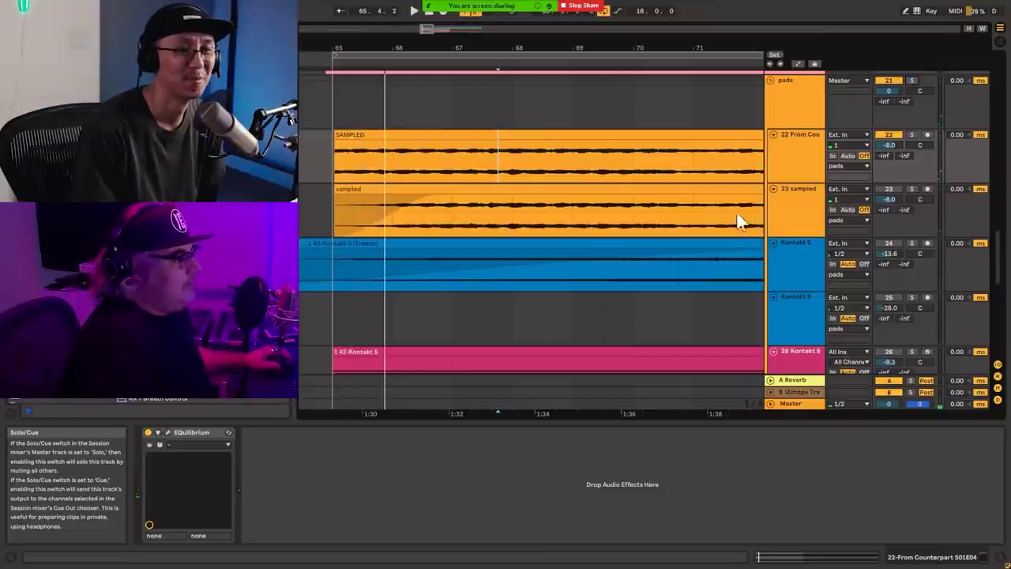
- Activate Kontakt 5 tracks 24, 26 and 25 one by one during playback
{"action": "scroll", "coordinate": [659, 222], "scroll_direction": "down", "scroll_amount": 1}
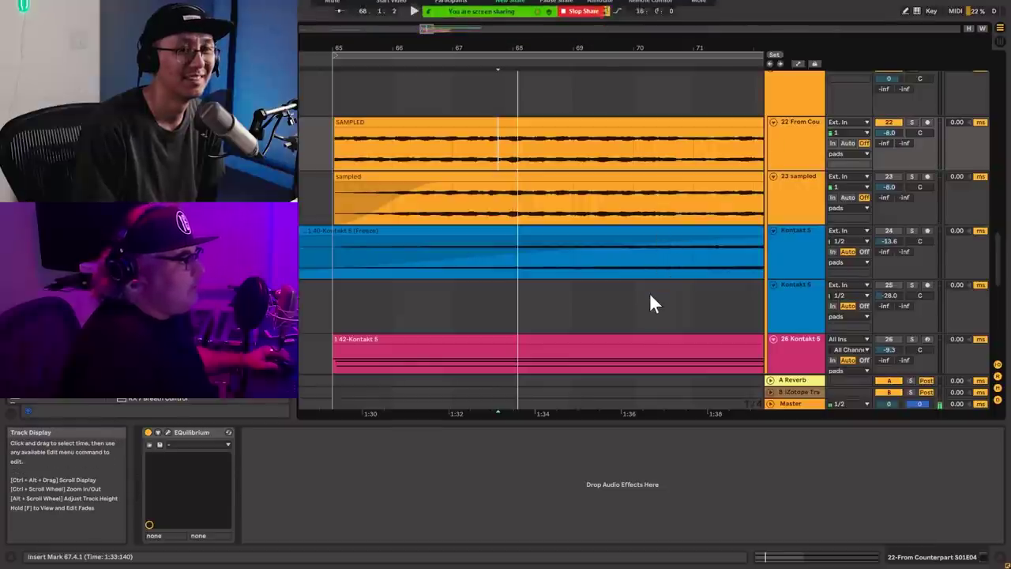
{"action": "key", "text": "minus"}
{"action": "key", "text": "minus"}
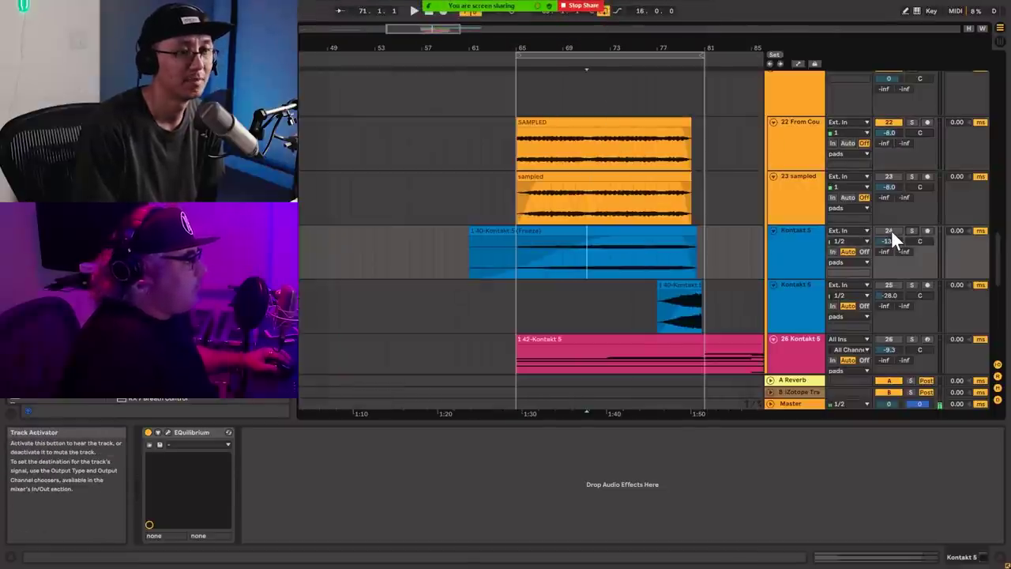
{"action": "left_click", "coordinate": [889, 230]}
{"action": "scroll", "coordinate": [879, 286], "scroll_direction": "down", "scroll_amount": 4}
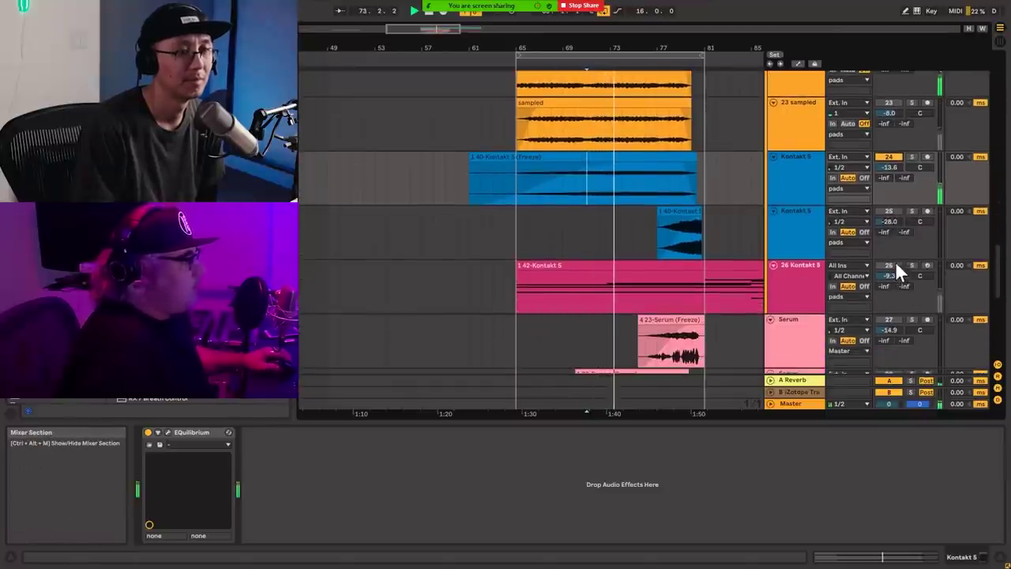
{"action": "left_click", "coordinate": [890, 264]}
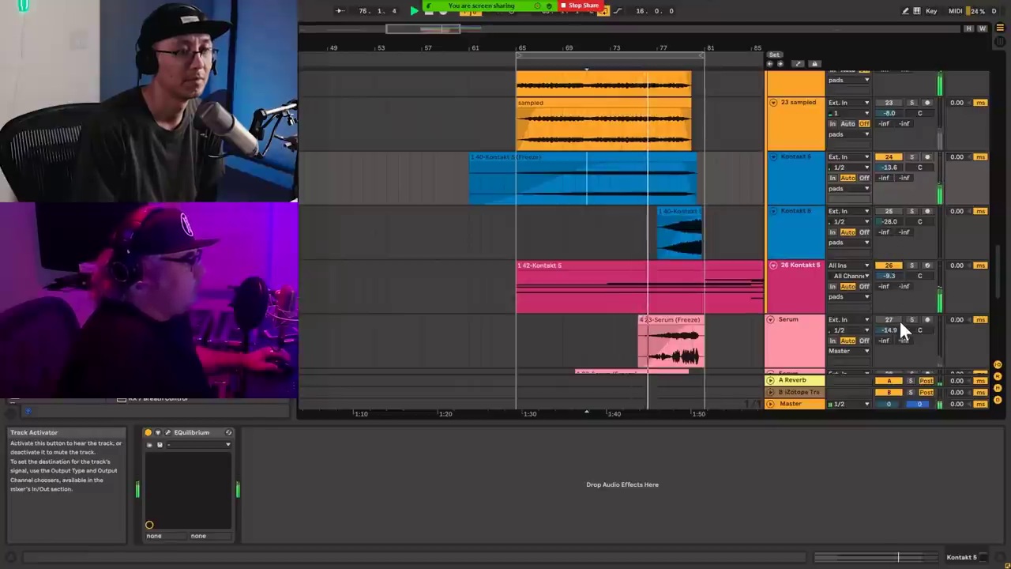
{"action": "left_click", "coordinate": [894, 212]}
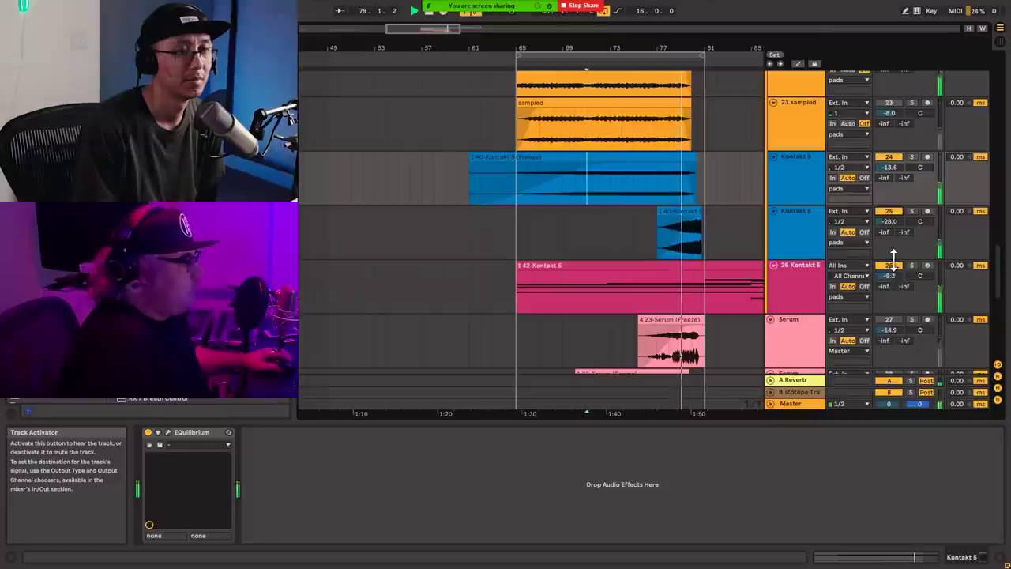
- Deactivate tracks 24, 22 and 26 and play the arrangement with Kontakt 5 track 25 still active
{"action": "scroll", "coordinate": [894, 268], "scroll_direction": "down", "scroll_amount": 1}
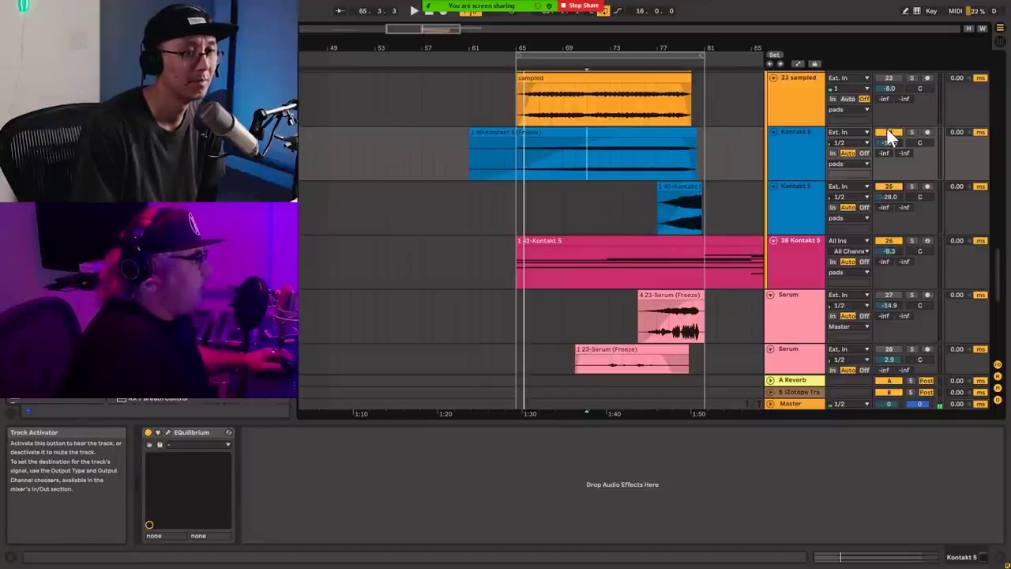
{"action": "scroll", "coordinate": [886, 129], "scroll_direction": "up", "scroll_amount": 2}
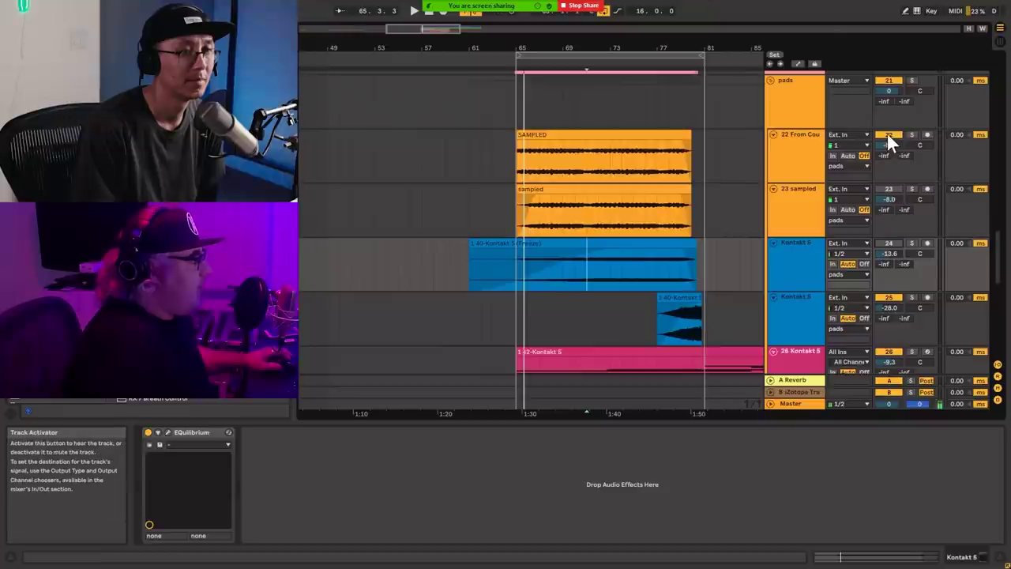
{"action": "scroll", "coordinate": [886, 134], "scroll_direction": "up", "scroll_amount": 1}
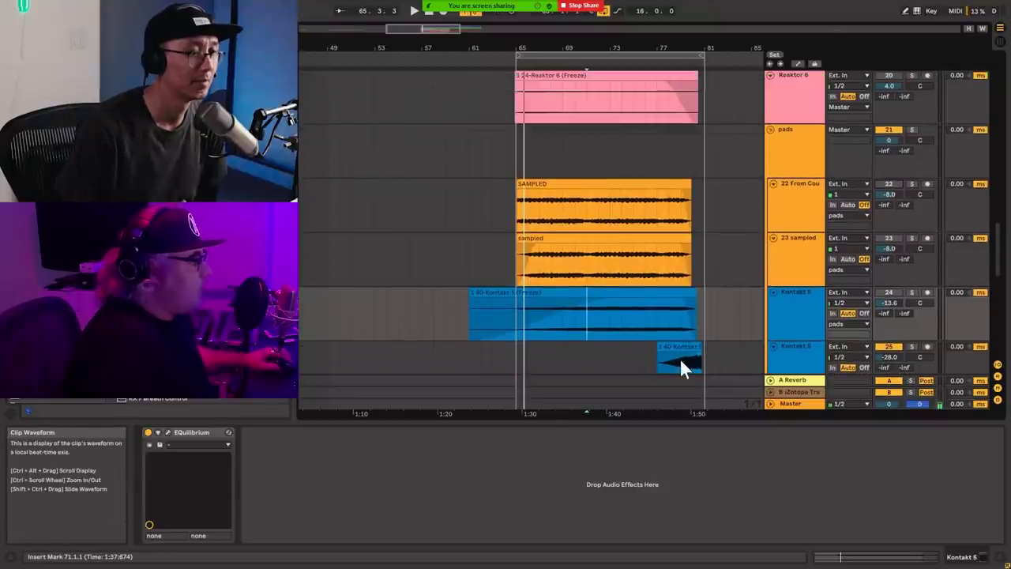
{"action": "left_click", "coordinate": [679, 359]}
{"action": "key", "text": "space"}
{"action": "scroll", "coordinate": [784, 319], "scroll_direction": "down", "scroll_amount": 2}
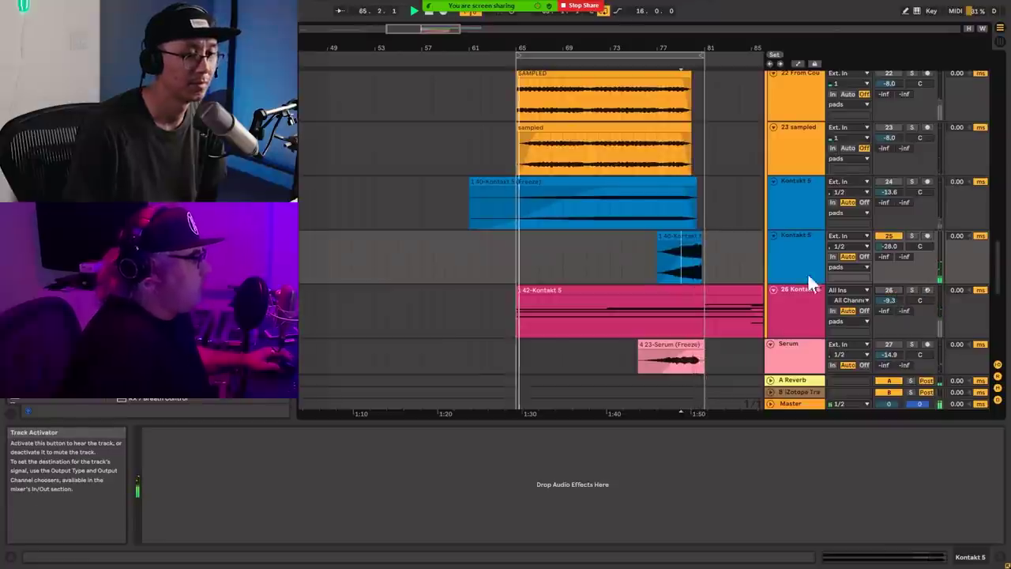
{"action": "left_click", "coordinate": [687, 261]}
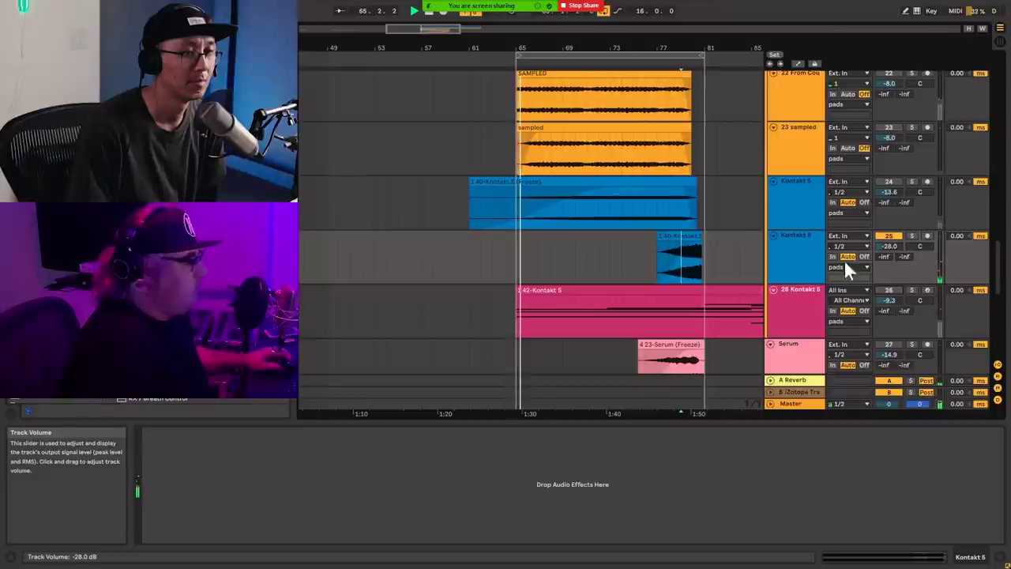
{"action": "scroll", "coordinate": [741, 291], "scroll_direction": "down", "scroll_amount": 2}
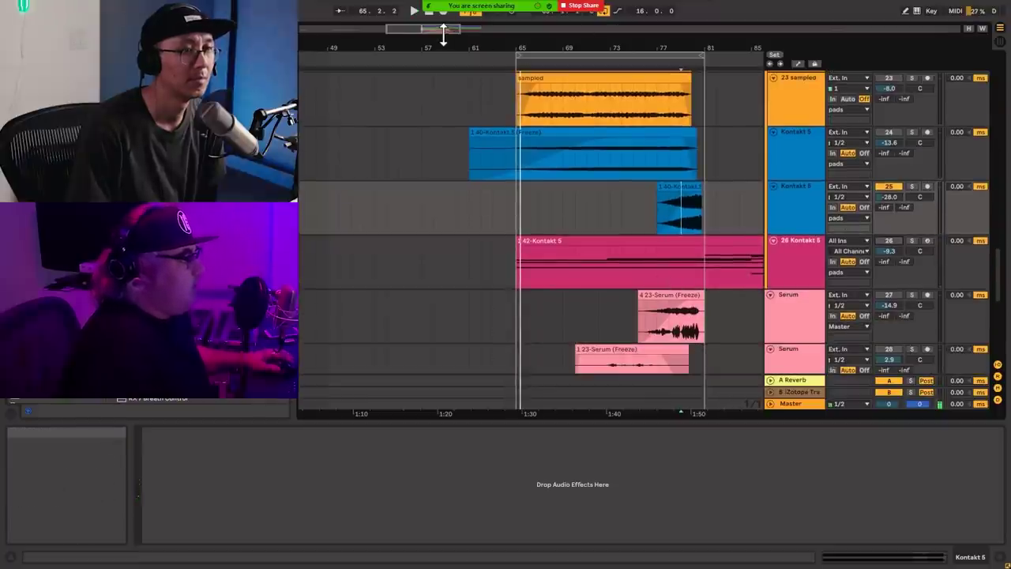
- Extend the loop to 32 bars from bar 65, activate the 26 Kontakt 5 track and play it
{"action": "left_click_drag", "start_coordinate": [444, 30], "coordinate": [445, 33]}
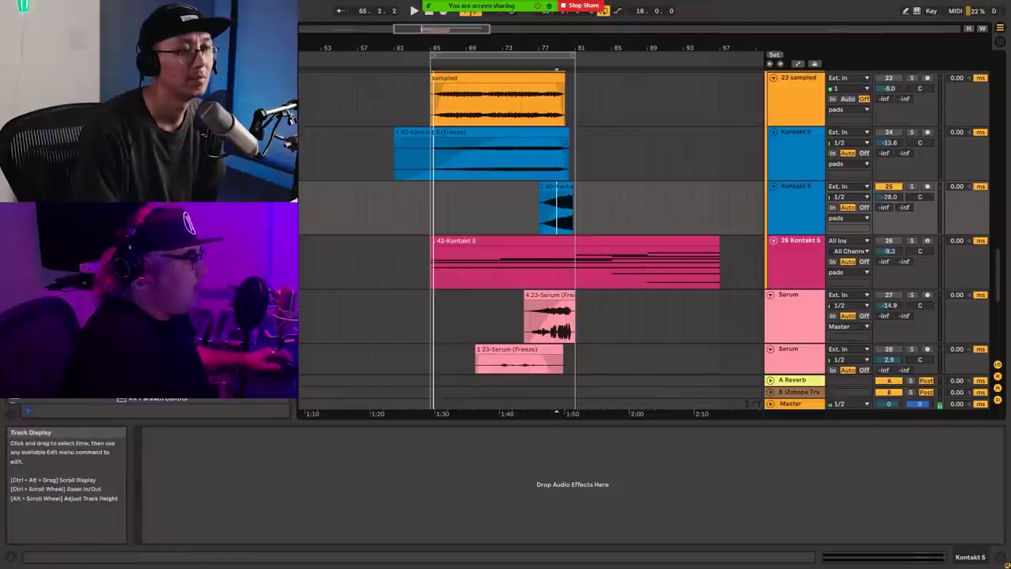
{"action": "left_click_drag", "start_coordinate": [998, 260], "coordinate": [993, 282]}
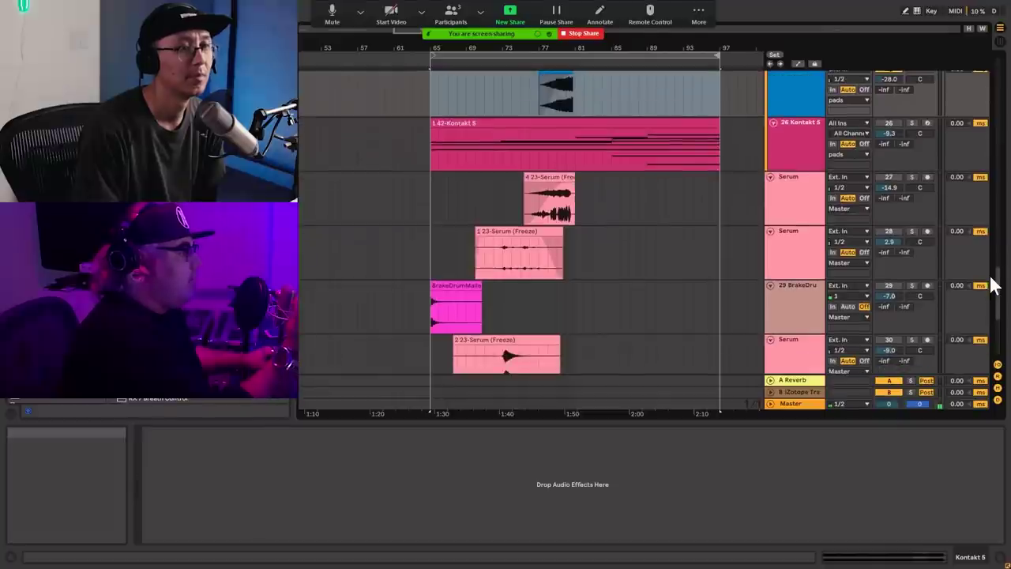
{"action": "key", "text": "space"}
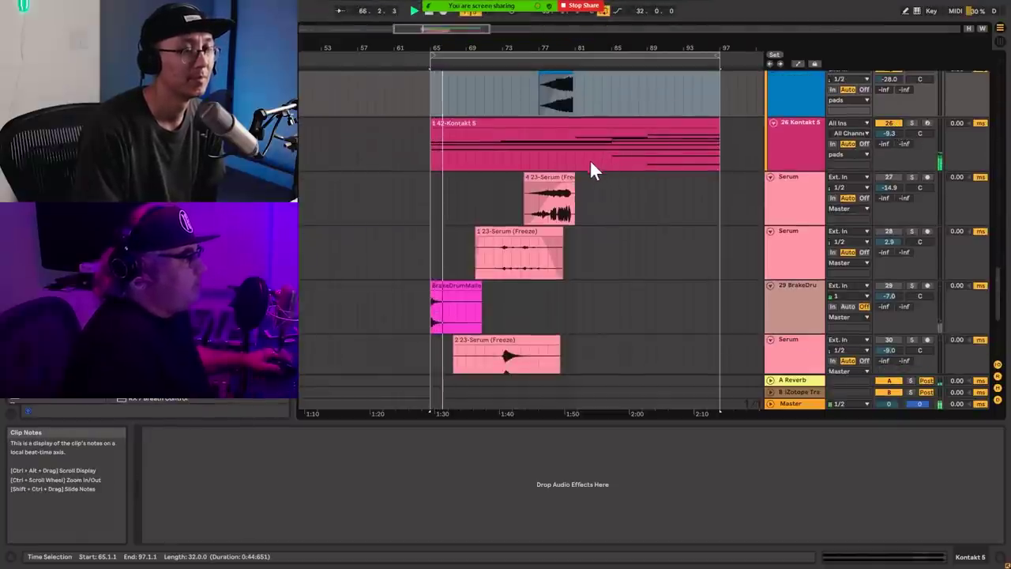
- Open the MIDI notes of the 26 Kontakt 5 clip and reduce the note editor's height to reveal the arrangement tracks
{"action": "left_click", "coordinate": [603, 160]}
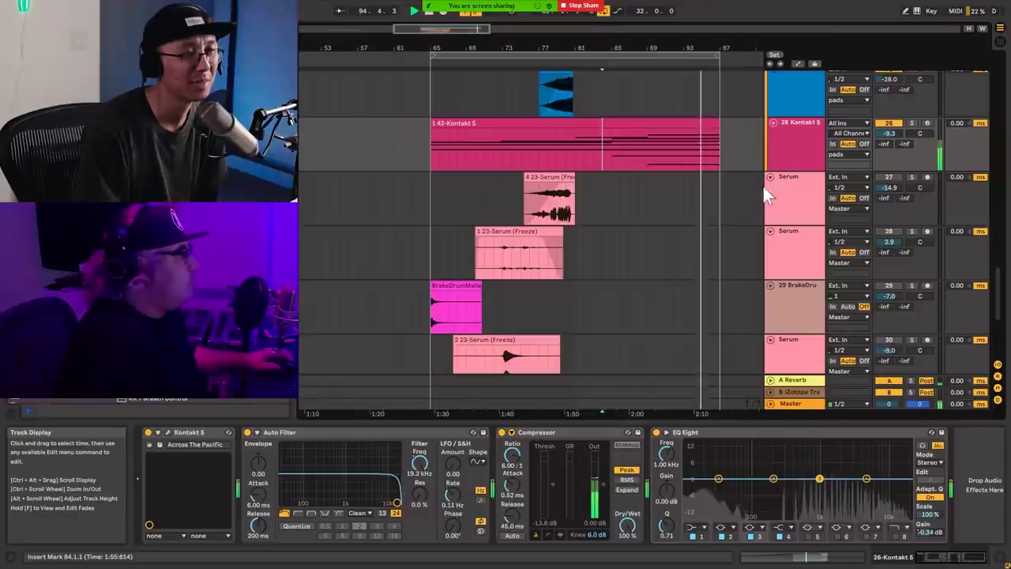
{"action": "key", "text": "shift+Tab"}
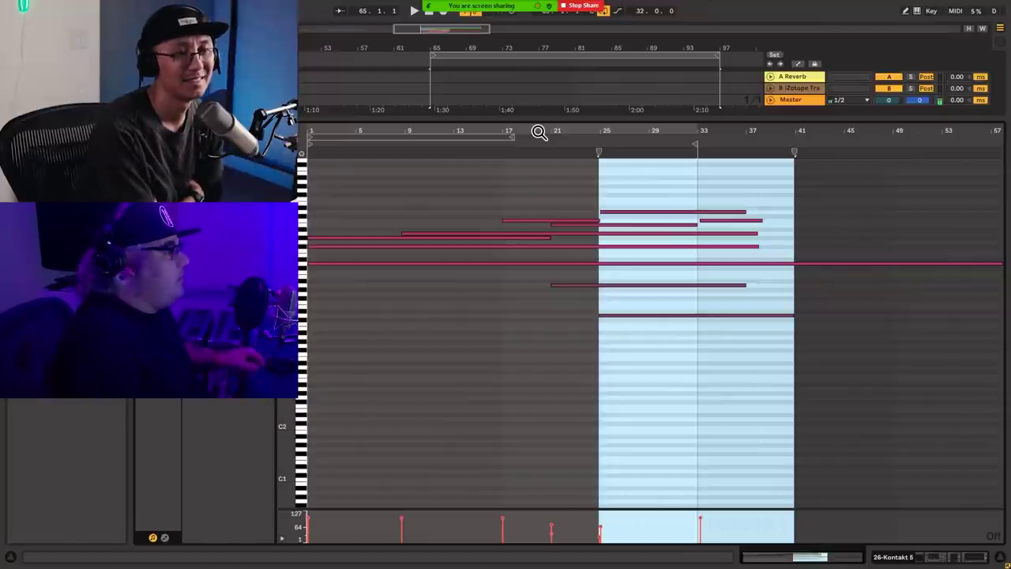
{"action": "left_click_drag", "start_coordinate": [569, 114], "coordinate": [596, 315]}
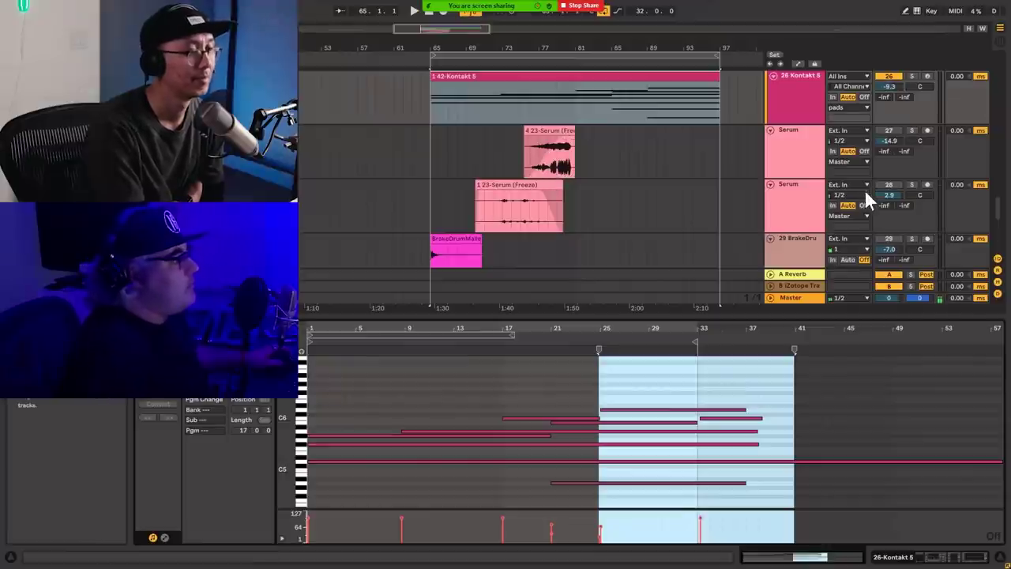
- Deactivate Kontakt 5 tracks 26 and 25 and shorten the loop to 16 bars, ending at bar 81
{"action": "scroll", "coordinate": [868, 178], "scroll_direction": "up", "scroll_amount": 2}
{"action": "left_click", "coordinate": [890, 156]}
{"action": "scroll", "coordinate": [890, 139], "scroll_direction": "up", "scroll_amount": 1}
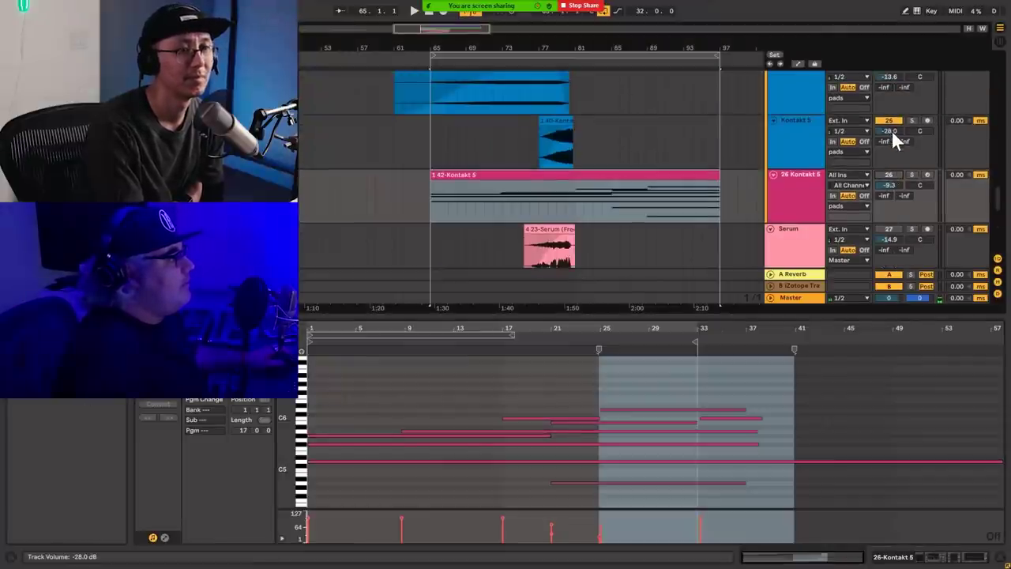
{"action": "left_click_drag", "start_coordinate": [718, 49], "coordinate": [575, 63]}
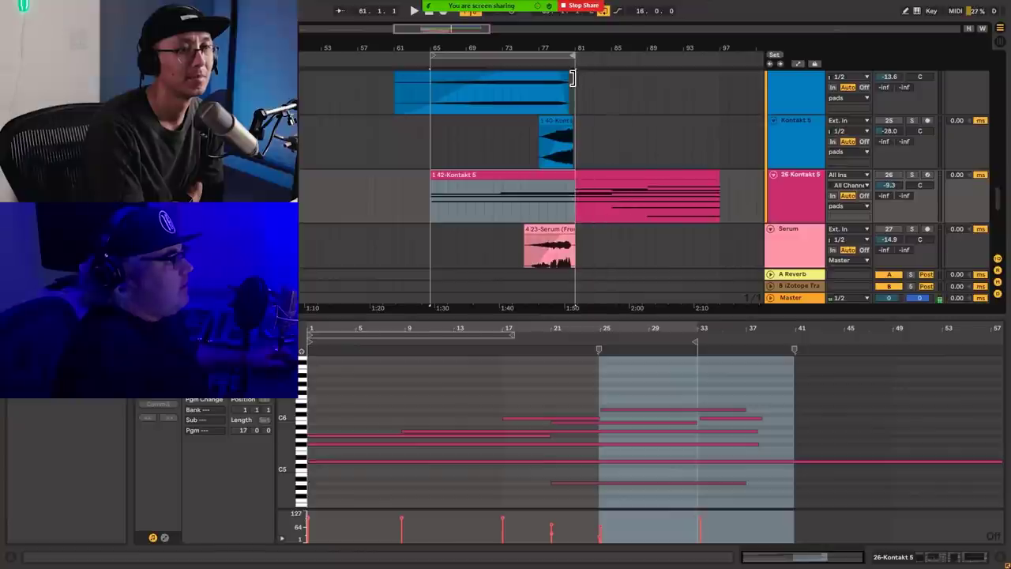
- Activate Serum track 28 and play its frozen clip from 73.1.1
{"action": "scroll", "coordinate": [581, 202], "scroll_direction": "down", "scroll_amount": 3}
{"action": "left_click", "coordinate": [506, 182]}
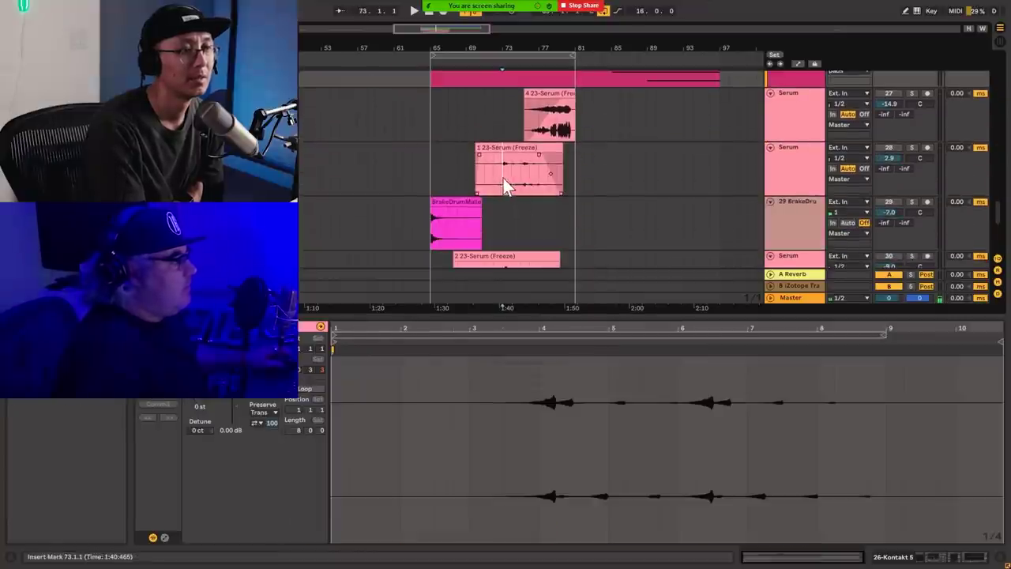
{"action": "left_click", "coordinate": [889, 148]}
{"action": "key", "text": "space"}
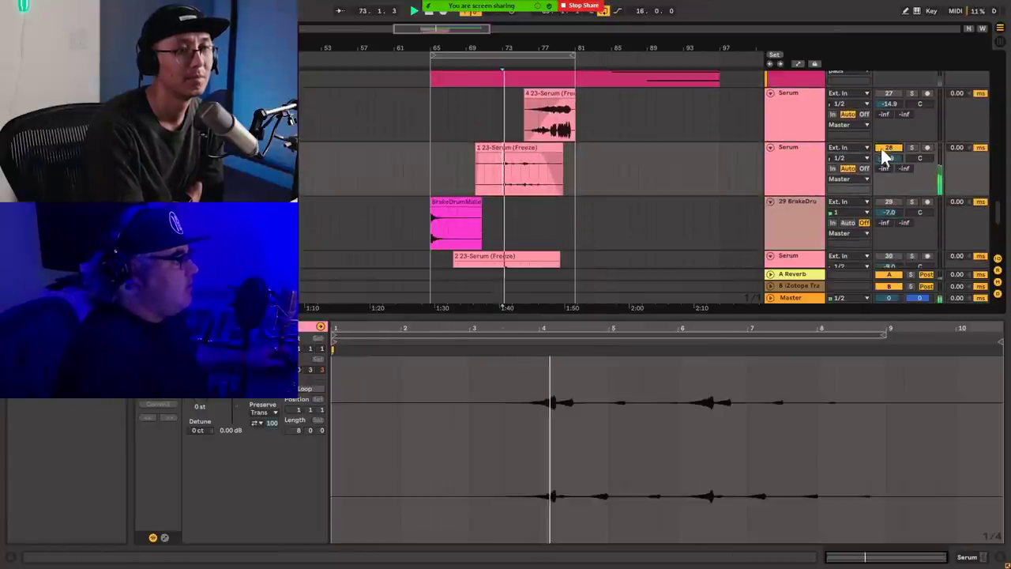
- Activate the 29 BrakeDrum track and Serum track 30 one after the other during playback
{"action": "scroll", "coordinate": [648, 190], "scroll_direction": "down", "scroll_amount": 2}
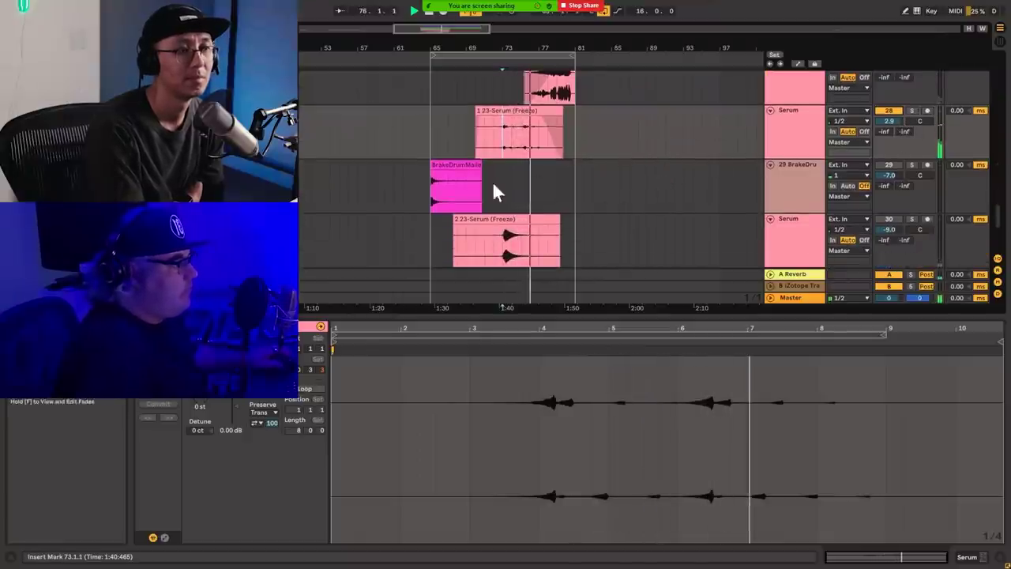
{"action": "left_click", "coordinate": [889, 163]}
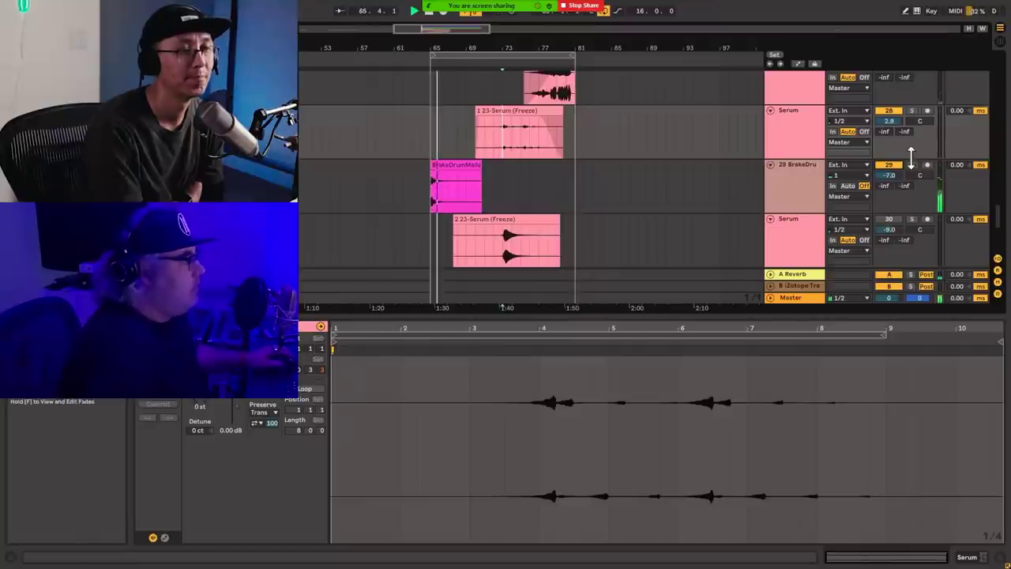
{"action": "scroll", "coordinate": [605, 235], "scroll_direction": "down", "scroll_amount": 1}
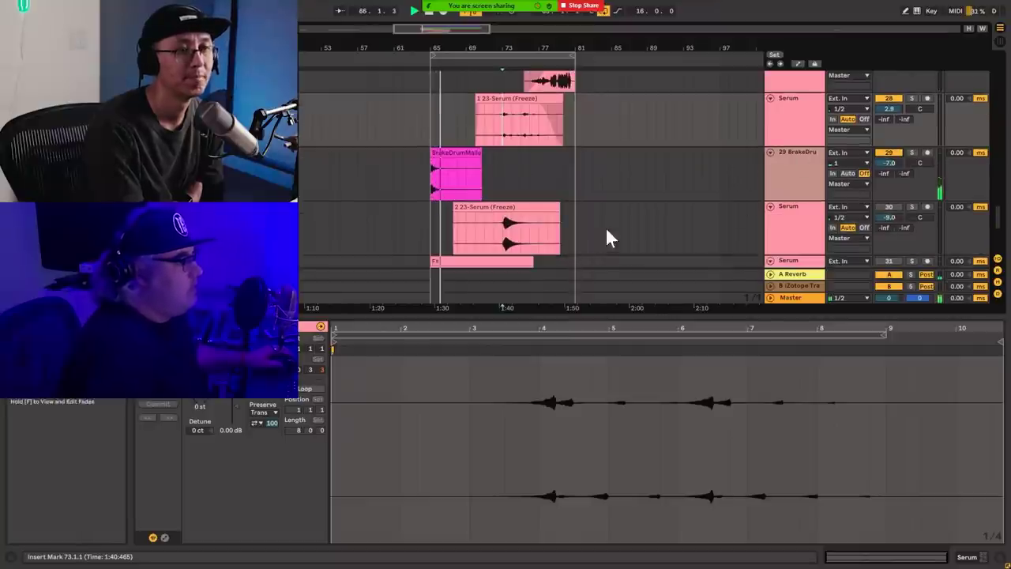
{"action": "left_click", "coordinate": [503, 232]}
{"action": "scroll", "coordinate": [743, 224], "scroll_direction": "down", "scroll_amount": 3}
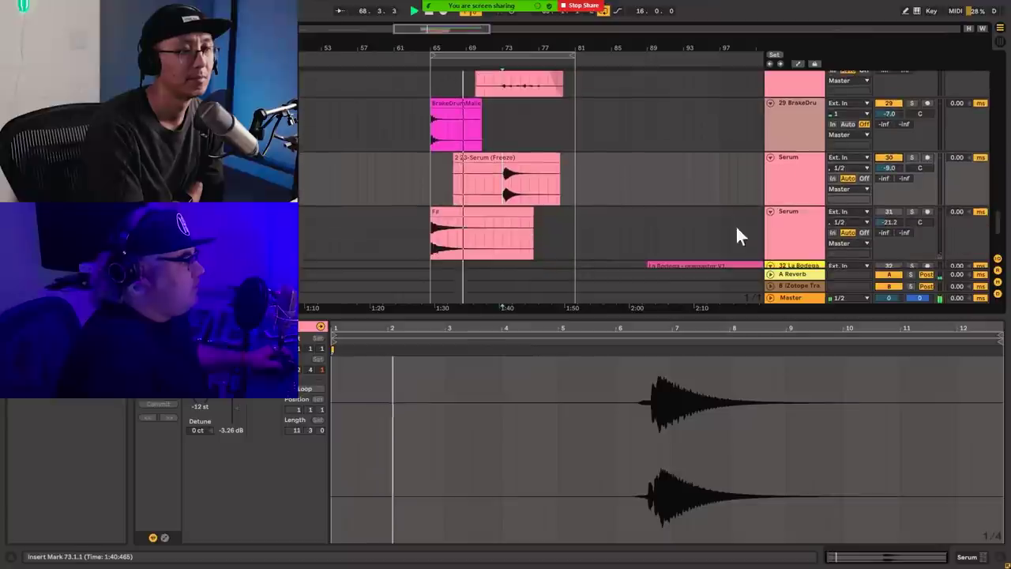
{"action": "scroll", "coordinate": [569, 188], "scroll_direction": "down", "scroll_amount": 2}
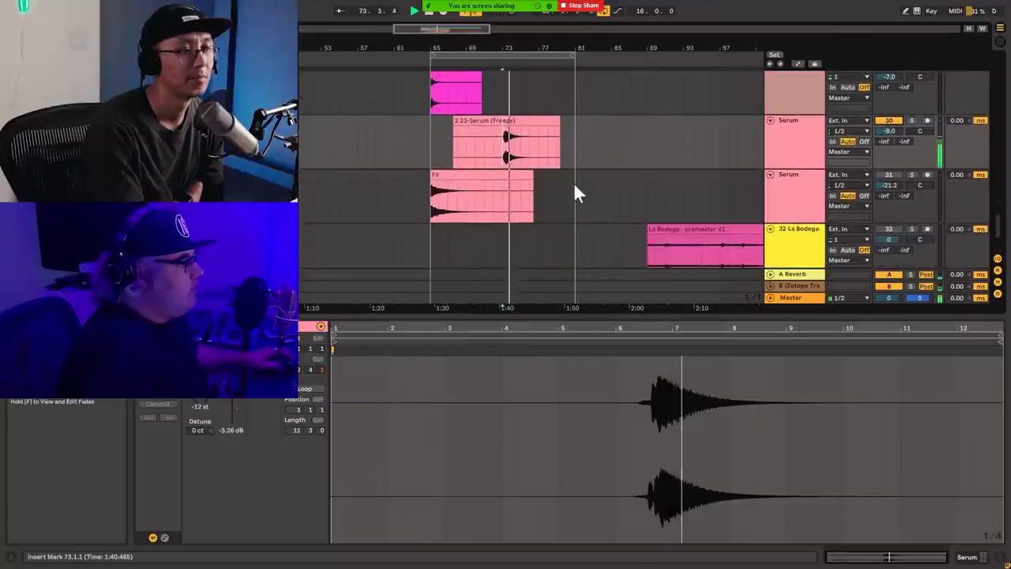
- Activate Serum track 31 and play its F# clip from 65.1.1
{"action": "left_click", "coordinate": [430, 210]}
{"action": "key", "text": "space"}
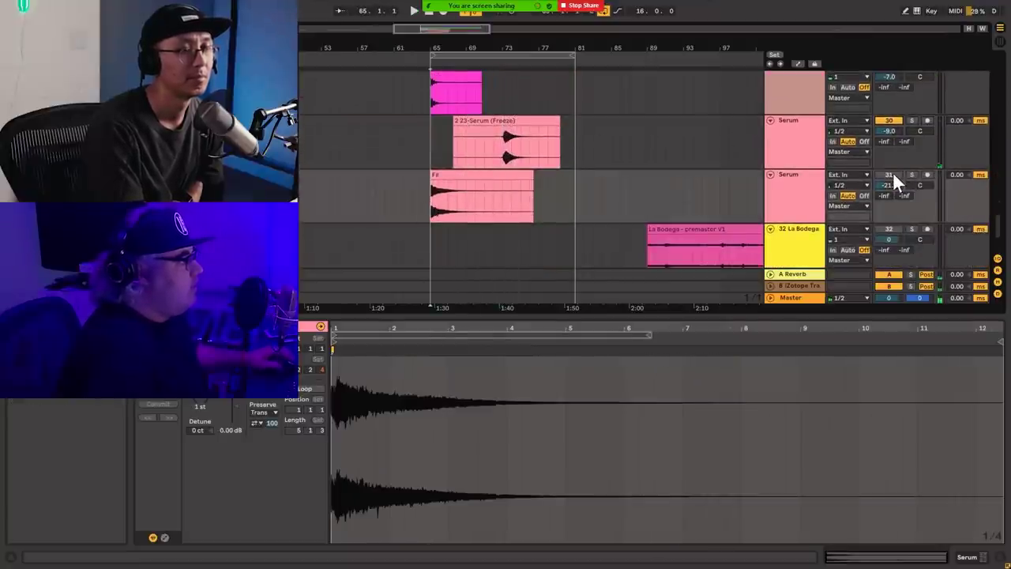
{"action": "key", "text": "space"}
{"action": "scroll", "coordinate": [658, 95], "scroll_direction": "up", "scroll_amount": 3}
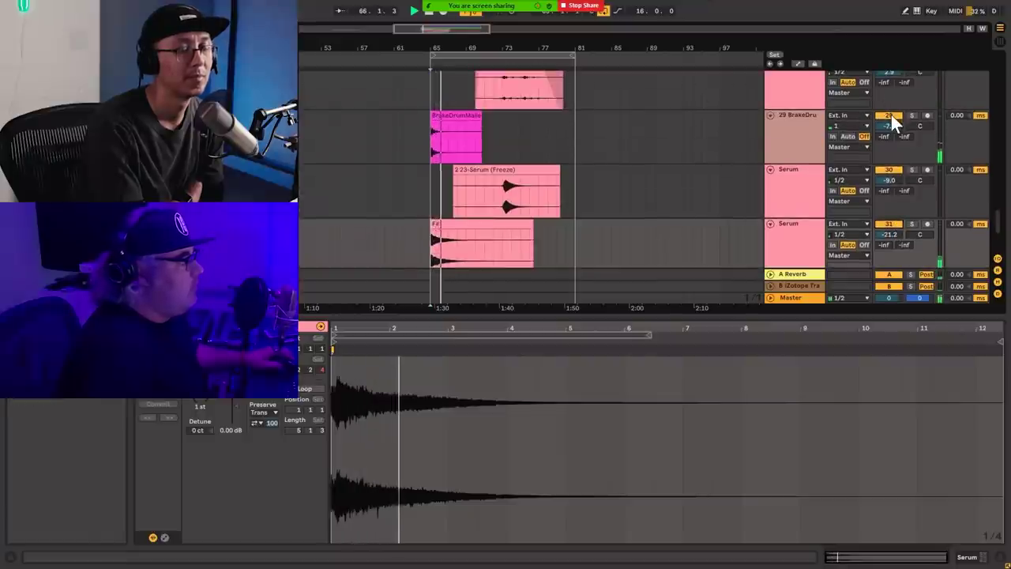
{"action": "scroll", "coordinate": [611, 185], "scroll_direction": "down", "scroll_amount": 4}
{"action": "scroll", "coordinate": [494, 175], "scroll_direction": "up", "scroll_amount": 2}
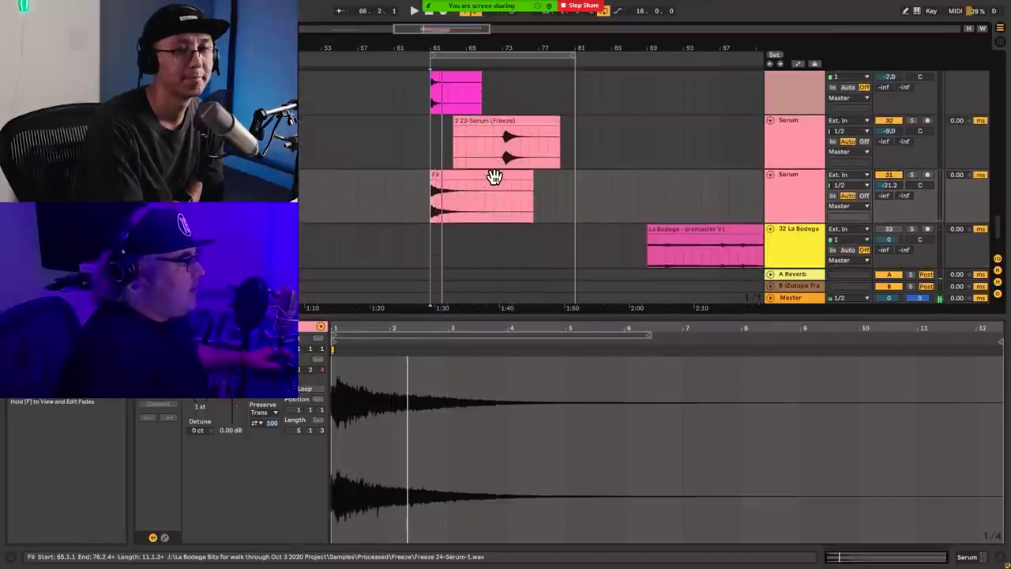
- Review the layers from the Serum tracks back to the drum group and place the insert marker at 65.1.1
{"action": "scroll", "coordinate": [494, 175], "scroll_direction": "up", "scroll_amount": 8}
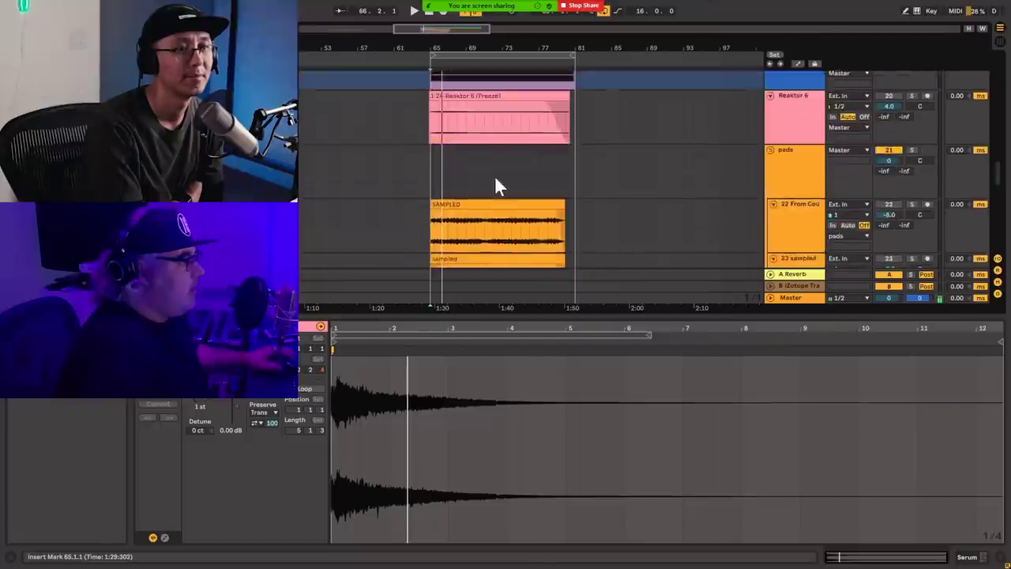
{"action": "scroll", "coordinate": [494, 175], "scroll_direction": "up", "scroll_amount": 10}
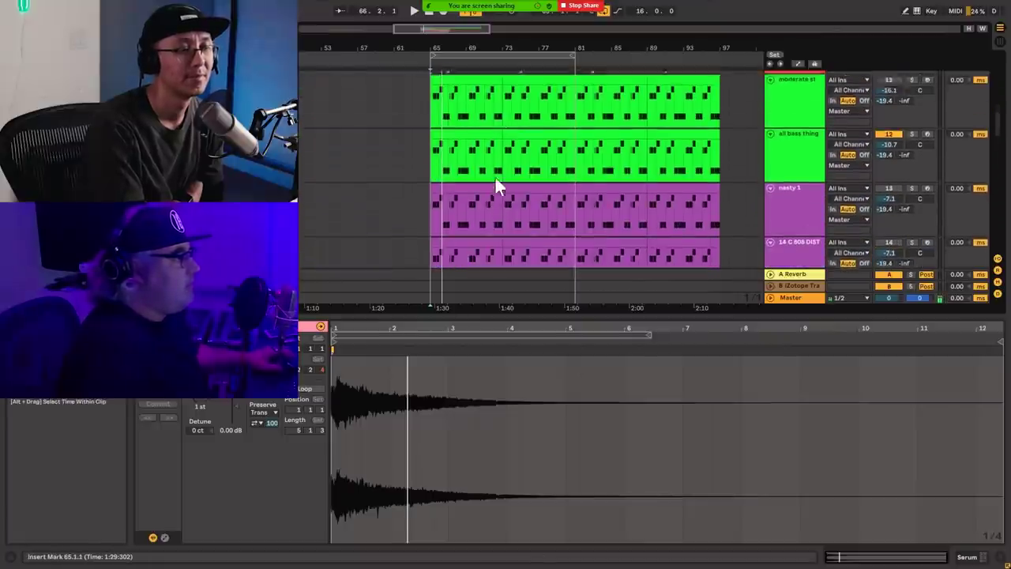
{"action": "scroll", "coordinate": [495, 175], "scroll_direction": "up", "scroll_amount": 10}
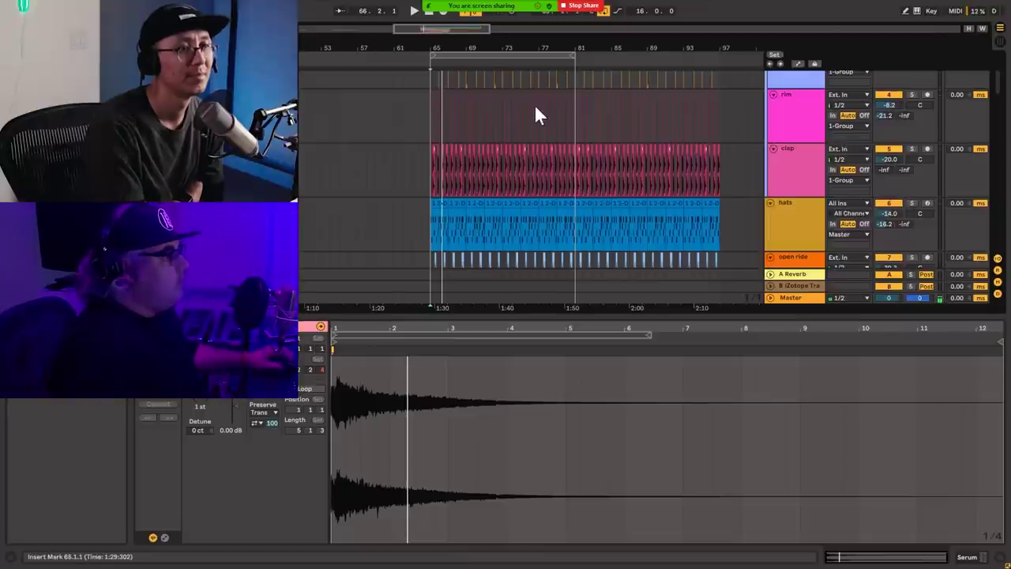
{"action": "scroll", "coordinate": [556, 237], "scroll_direction": "down", "scroll_amount": 6}
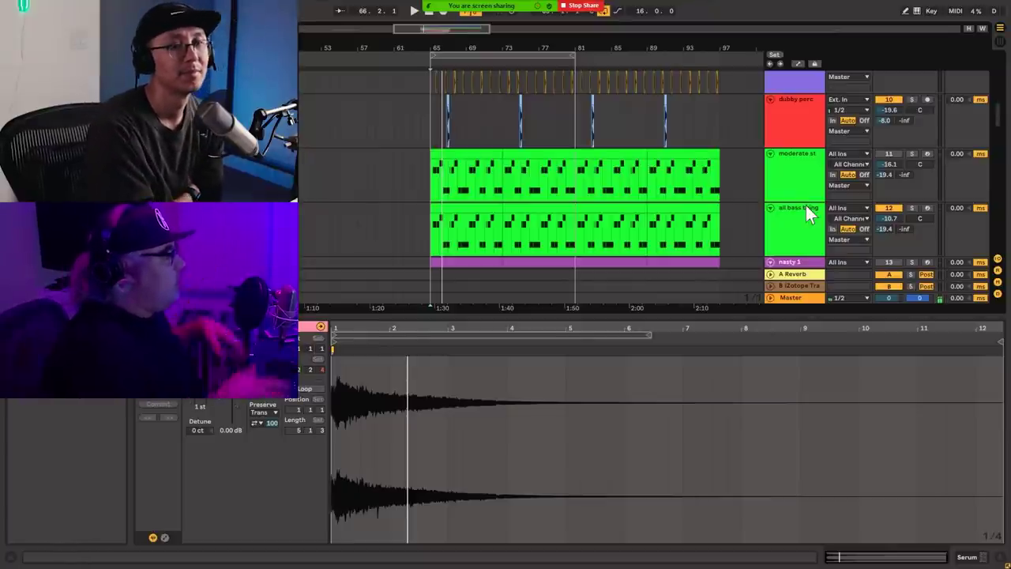
{"action": "scroll", "coordinate": [466, 30], "scroll_direction": "down", "scroll_amount": 5}
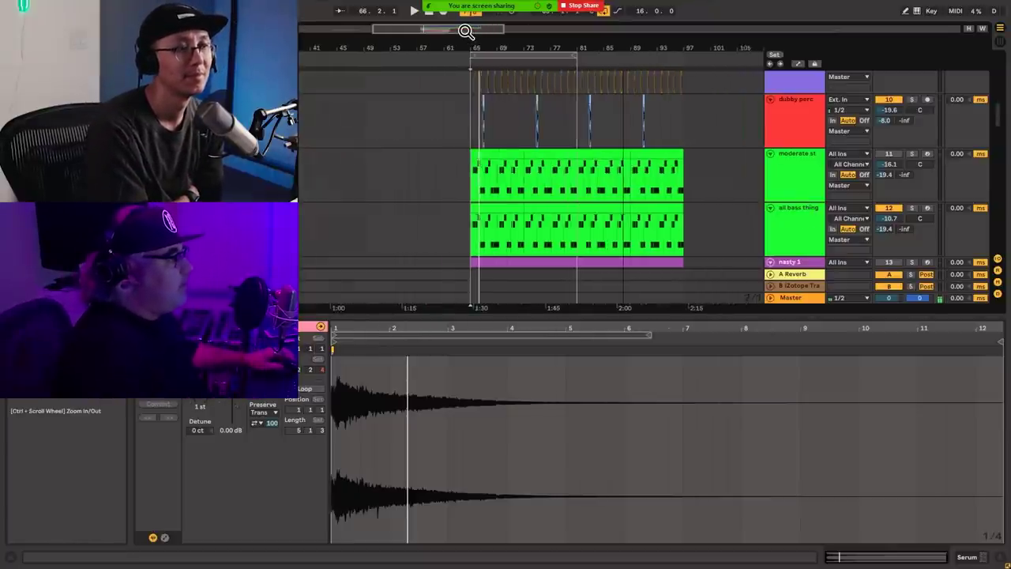
{"action": "scroll", "coordinate": [466, 30], "scroll_direction": "up", "scroll_amount": 1}
{"action": "left_click_drag", "start_coordinate": [999, 119], "coordinate": [1001, 66]}
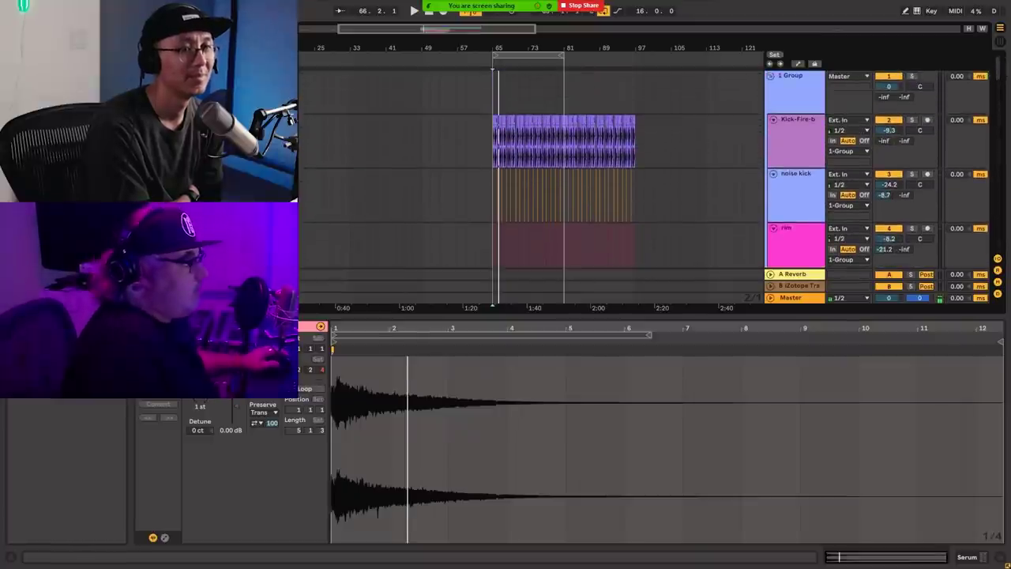
{"action": "left_click", "coordinate": [497, 93]}
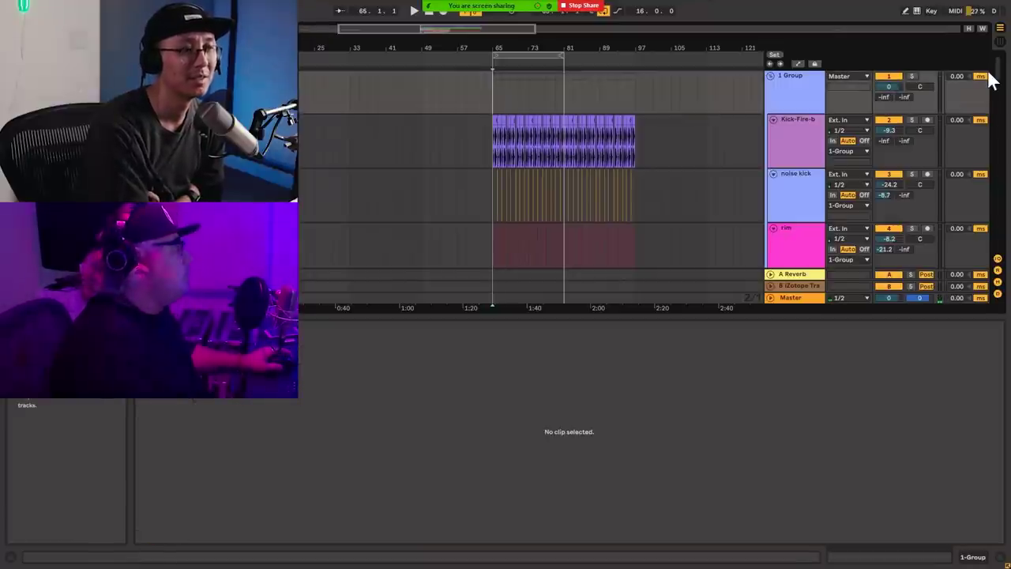
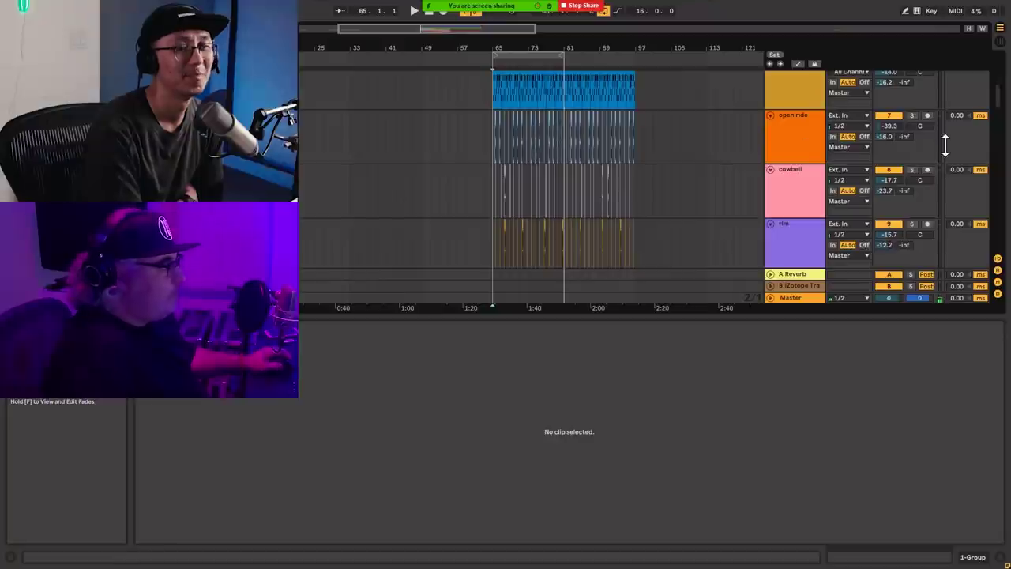
{"action": "left_click_drag", "start_coordinate": [1001, 101], "coordinate": [997, 63]}
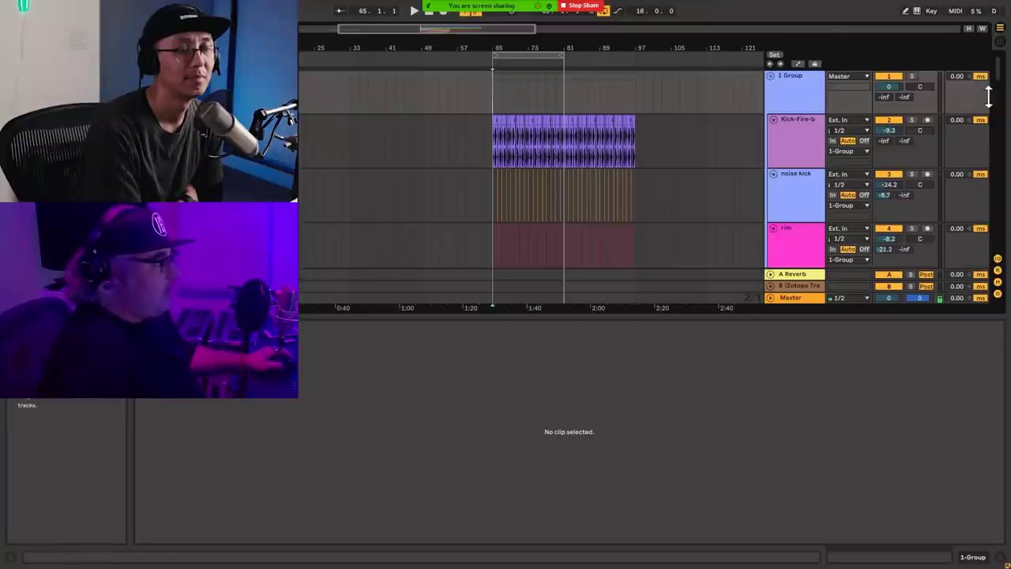
{"action": "scroll", "coordinate": [1000, 79], "scroll_direction": "down", "scroll_amount": 3}
{"action": "scroll", "coordinate": [1000, 79], "scroll_direction": "up", "scroll_amount": 2}
{"action": "scroll", "coordinate": [999, 74], "scroll_direction": "up", "scroll_amount": 1}
{"action": "scroll", "coordinate": [1000, 85], "scroll_direction": "down", "scroll_amount": 5}
{"action": "left_click_drag", "start_coordinate": [1000, 97], "coordinate": [999, 75]}
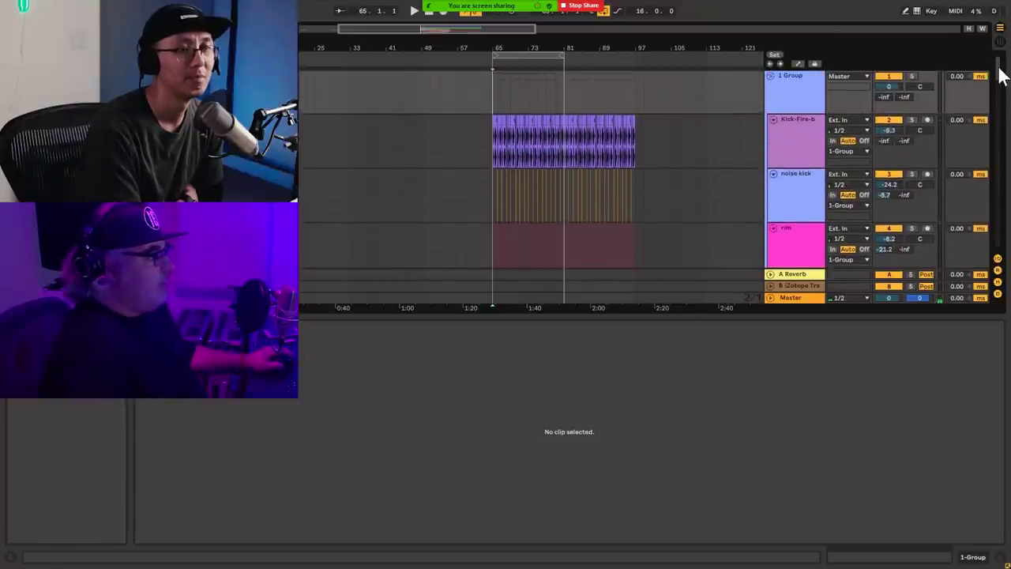
{"action": "left_click", "coordinate": [513, 91]}
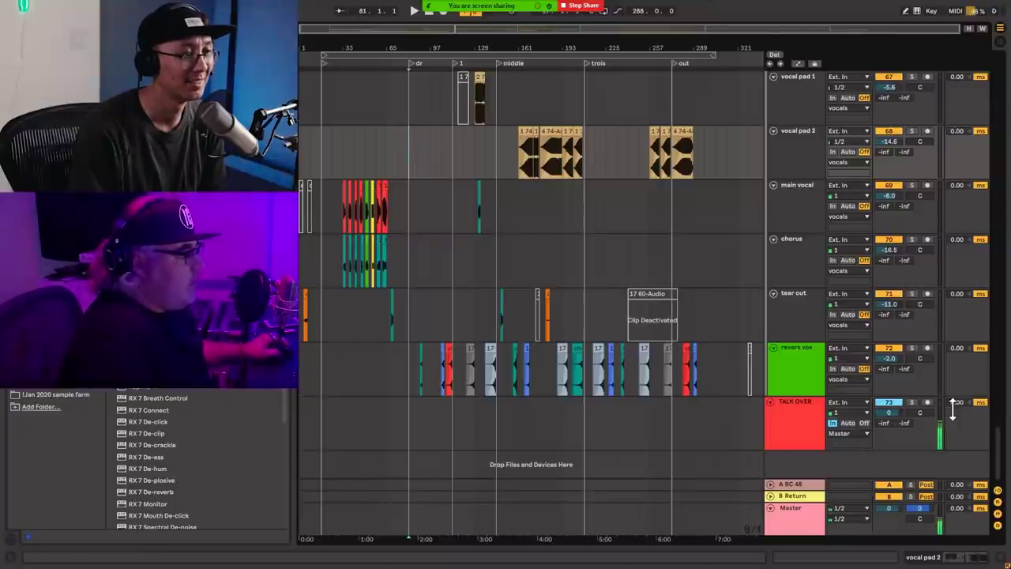
- Play the arrangement from the dr marker at 81.1.1 and from 17.1.1, and set the insert marker at 33.1.1
{"action": "key", "text": "space"}
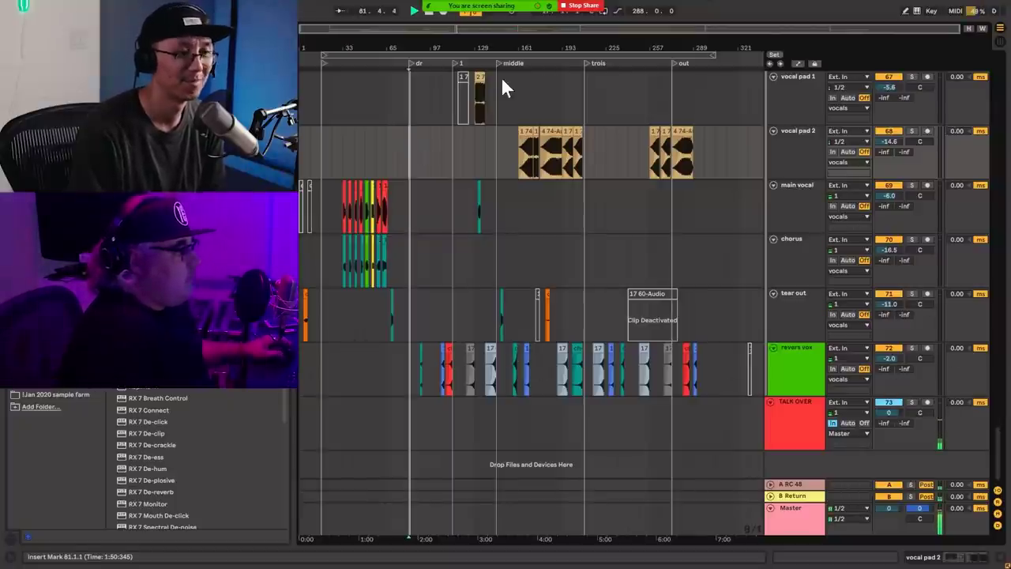
{"action": "mouse_move", "coordinate": [460, 27]}
{"action": "left_mouse_down"}
{"action": "mouse_move", "coordinate": [449, 29]}
{"action": "mouse_move", "coordinate": [479, 42]}
{"action": "mouse_move", "coordinate": [476, 30]}
{"action": "mouse_move", "coordinate": [456, 31]}
{"action": "left_mouse_up"}
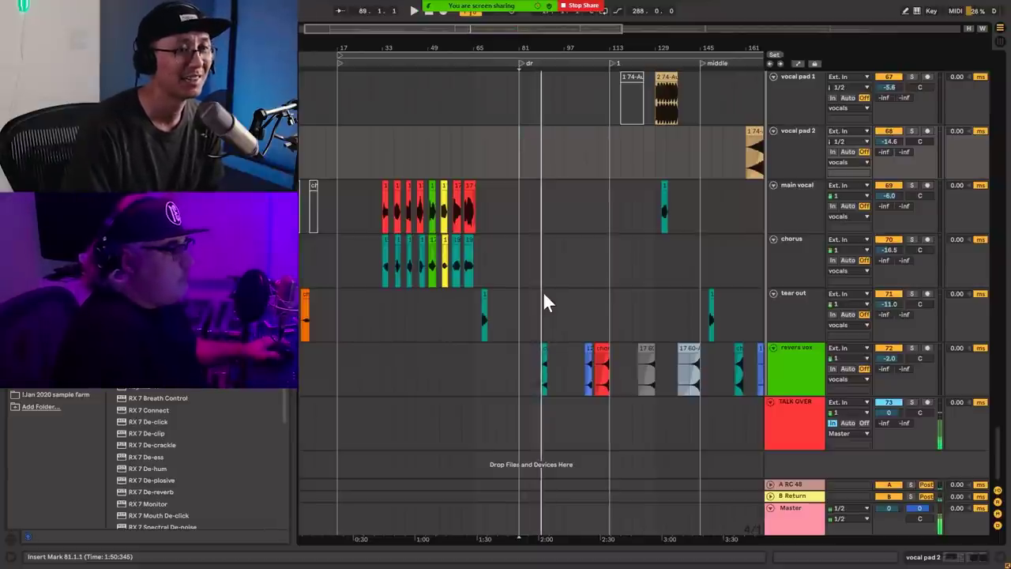
{"action": "left_click", "coordinate": [337, 158]}
{"action": "key", "text": "space"}
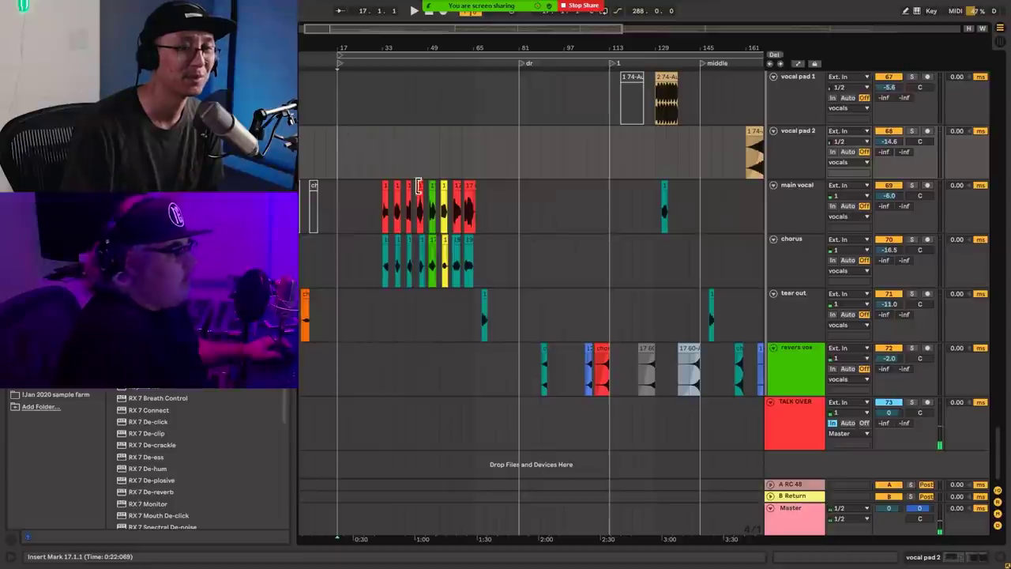
{"action": "left_click", "coordinate": [389, 172]}
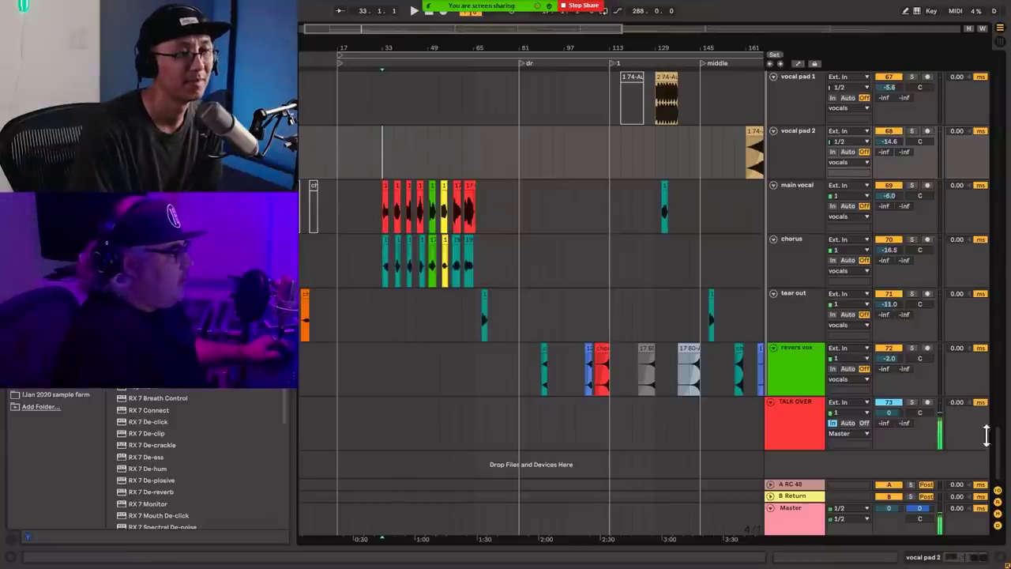
- Play the music group's strings and pad layers from 17.1.1 and stop playback after a few bars
{"action": "scroll", "coordinate": [994, 443], "scroll_direction": "up", "scroll_amount": 3}
{"action": "scroll", "coordinate": [994, 439], "scroll_direction": "up", "scroll_amount": 10}
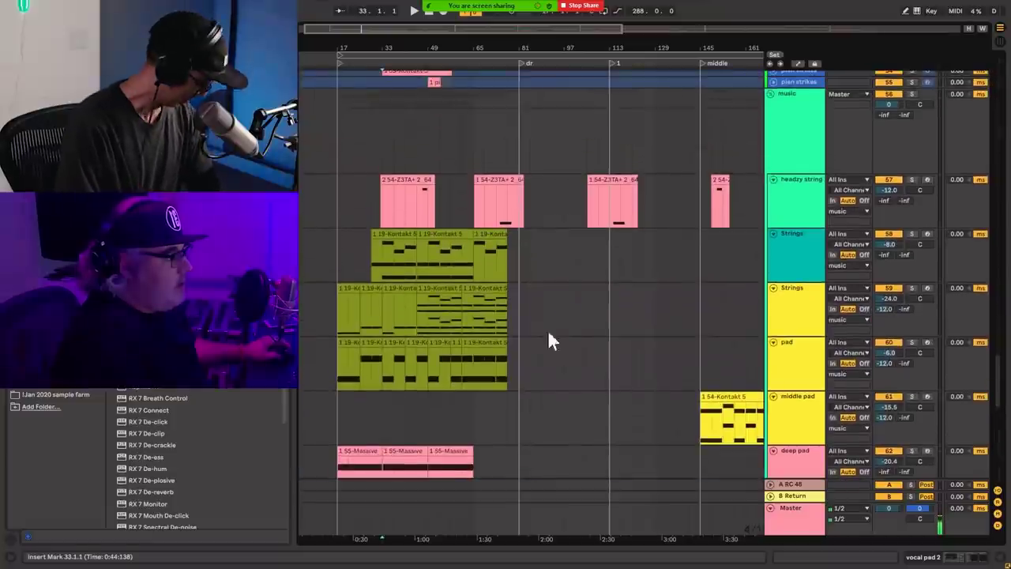
{"action": "left_click", "coordinate": [335, 259]}
{"action": "key", "text": "space"}
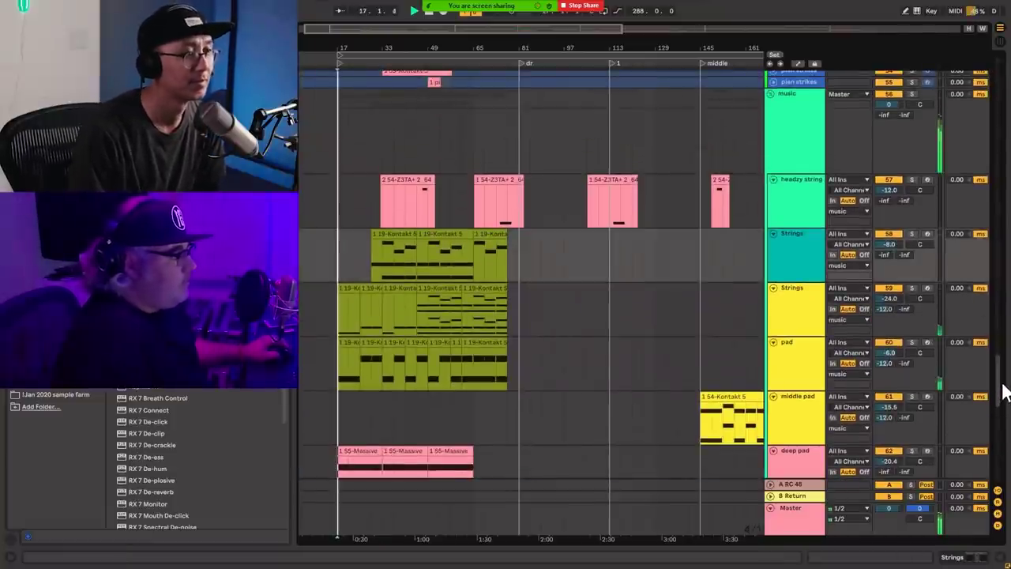
{"action": "scroll", "coordinate": [892, 387], "scroll_direction": "down", "scroll_amount": 5}
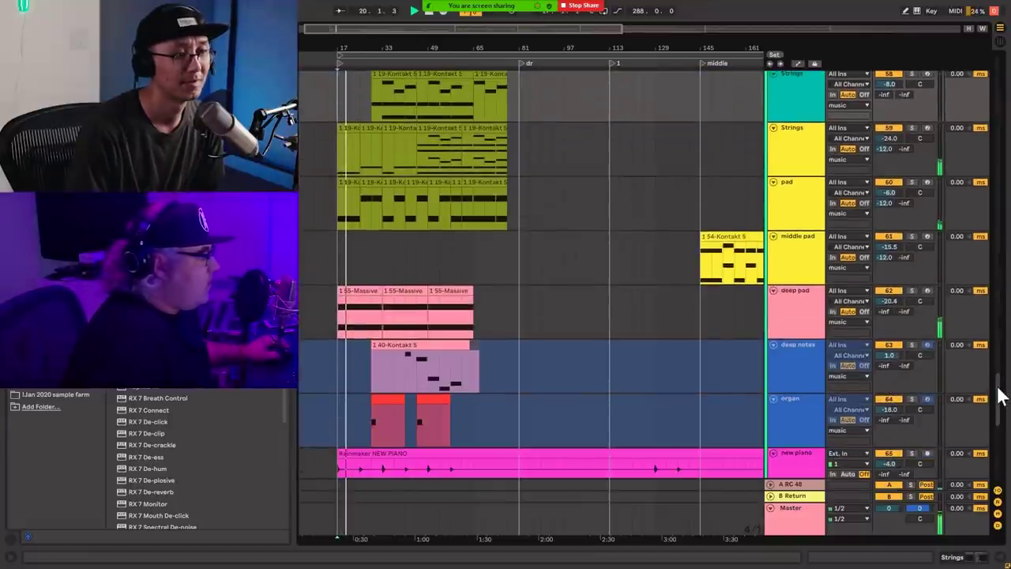
{"action": "scroll", "coordinate": [1002, 419], "scroll_direction": "down", "scroll_amount": 2}
{"action": "scroll", "coordinate": [1002, 419], "scroll_direction": "down", "scroll_amount": 1}
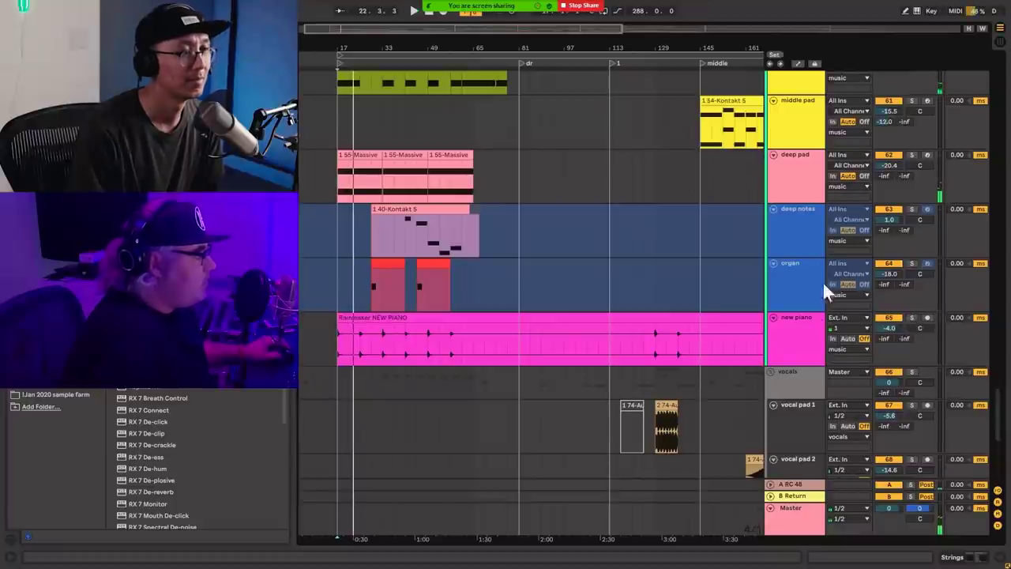
- Select the new piano track and audition its Rainmaker NEW PIANO clip from 17.1.1
{"action": "left_click", "coordinate": [789, 335]}
{"action": "scroll", "coordinate": [856, 194], "scroll_direction": "down", "scroll_amount": 1}
{"action": "scroll", "coordinate": [854, 194], "scroll_direction": "up", "scroll_amount": 1}
{"action": "scroll", "coordinate": [848, 193], "scroll_direction": "down", "scroll_amount": 1}
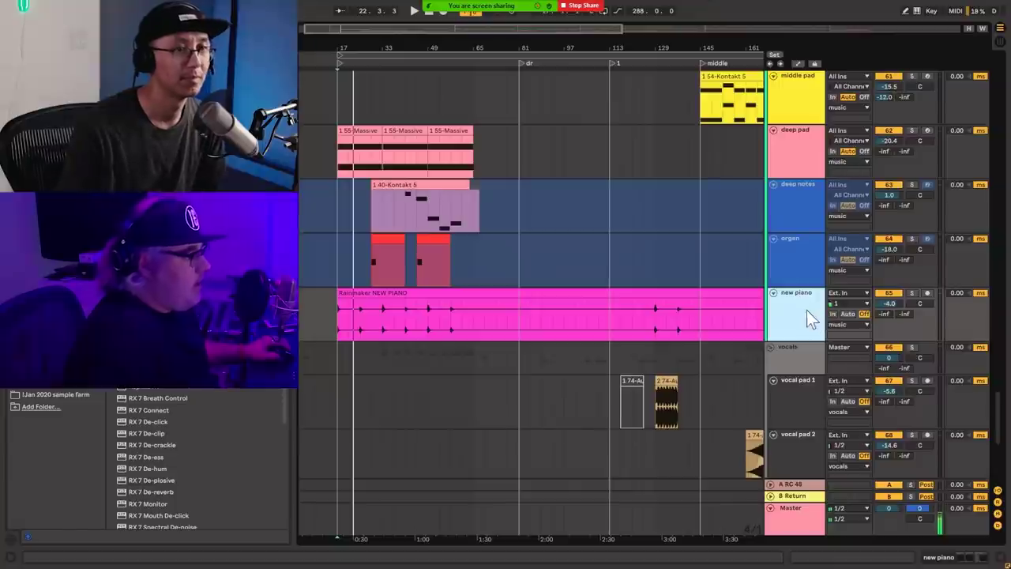
{"action": "key", "text": "space"}
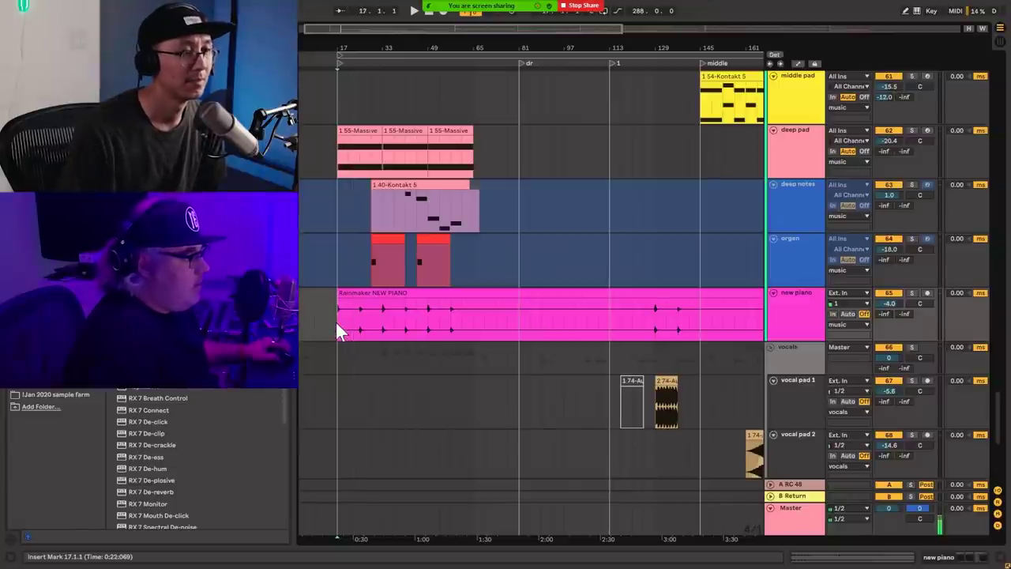
- Examine the music group's strings, pad, deep pad, deep notes, organ and new piano tracks
{"action": "scroll", "coordinate": [1000, 409], "scroll_direction": "up", "scroll_amount": 1}
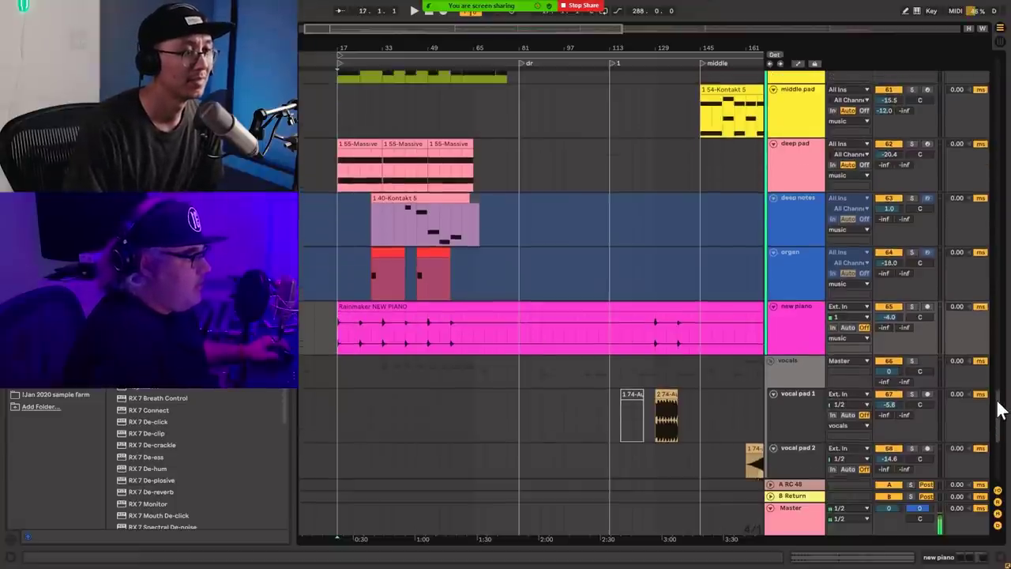
{"action": "scroll", "coordinate": [1000, 410], "scroll_direction": "up", "scroll_amount": 3}
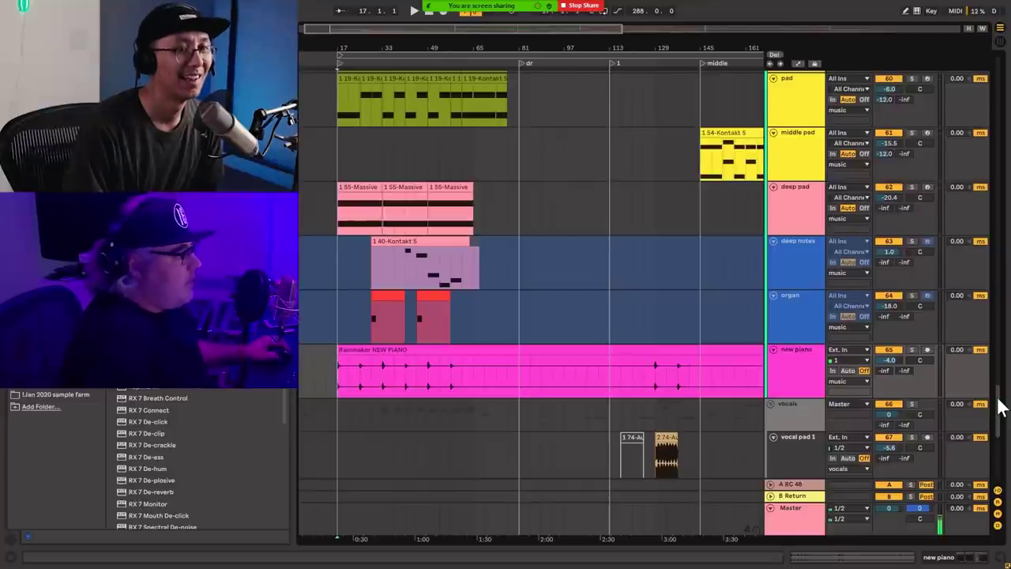
{"action": "scroll", "coordinate": [1000, 407], "scroll_direction": "up", "scroll_amount": 1}
{"action": "scroll", "coordinate": [1001, 404], "scroll_direction": "down", "scroll_amount": 1}
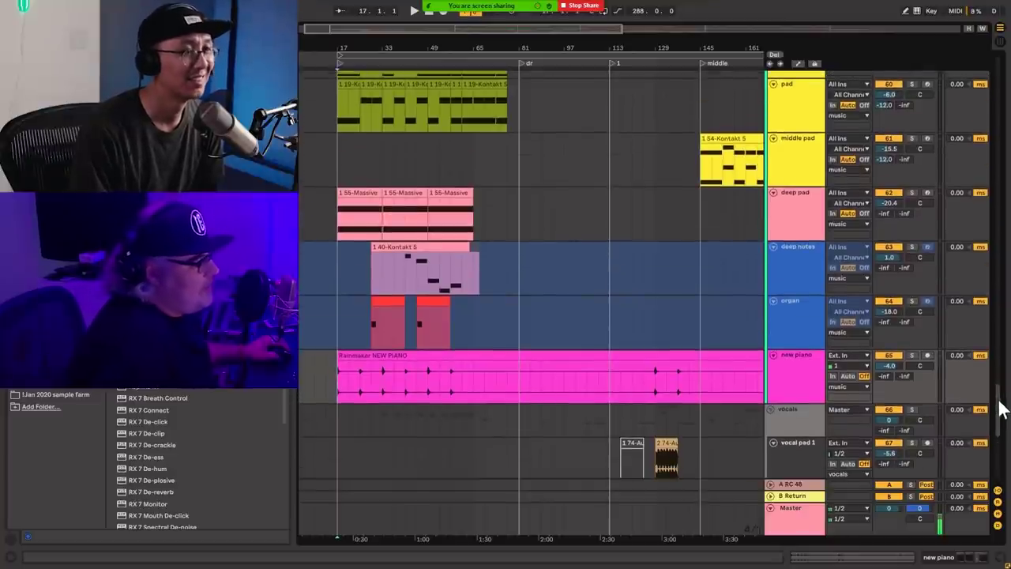
{"action": "scroll", "coordinate": [1000, 409], "scroll_direction": "down", "scroll_amount": 4}
{"action": "scroll", "coordinate": [1001, 412], "scroll_direction": "up", "scroll_amount": 2}
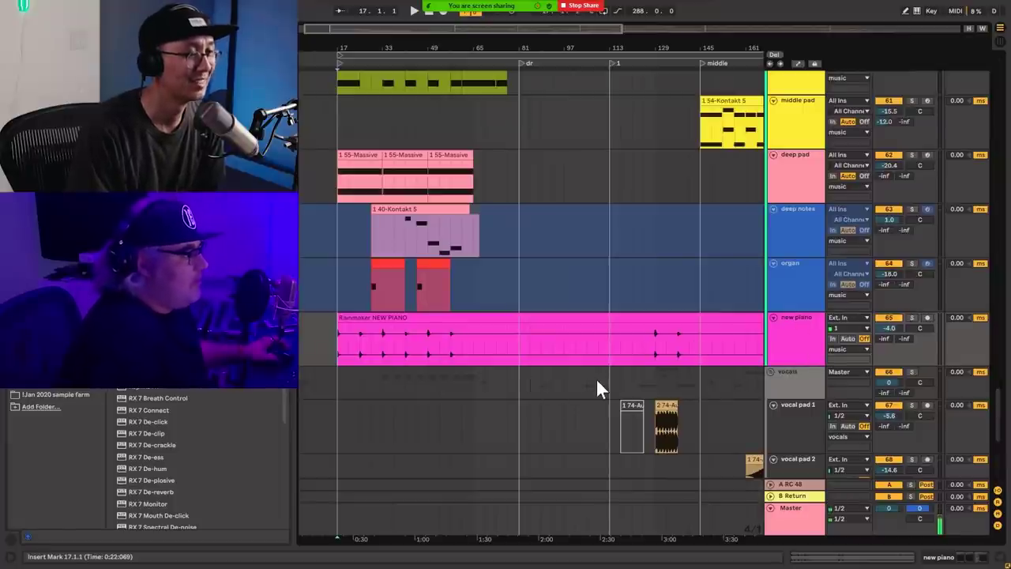
{"action": "scroll", "coordinate": [595, 377], "scroll_direction": "up", "scroll_amount": 4}
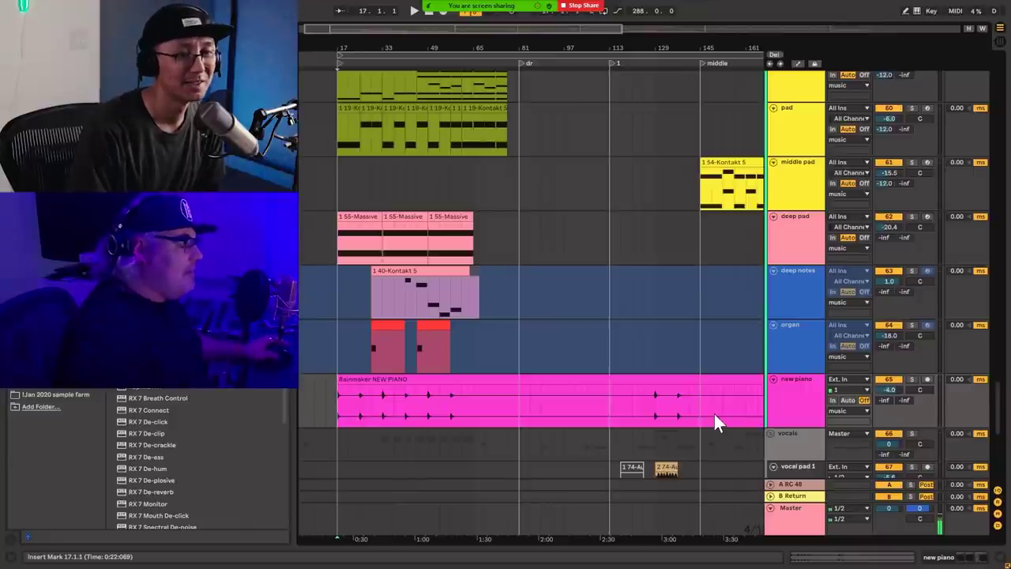
{"action": "scroll", "coordinate": [472, 427], "scroll_direction": "up", "scroll_amount": 3}
{"action": "key", "text": "ctrl+alt+p"}
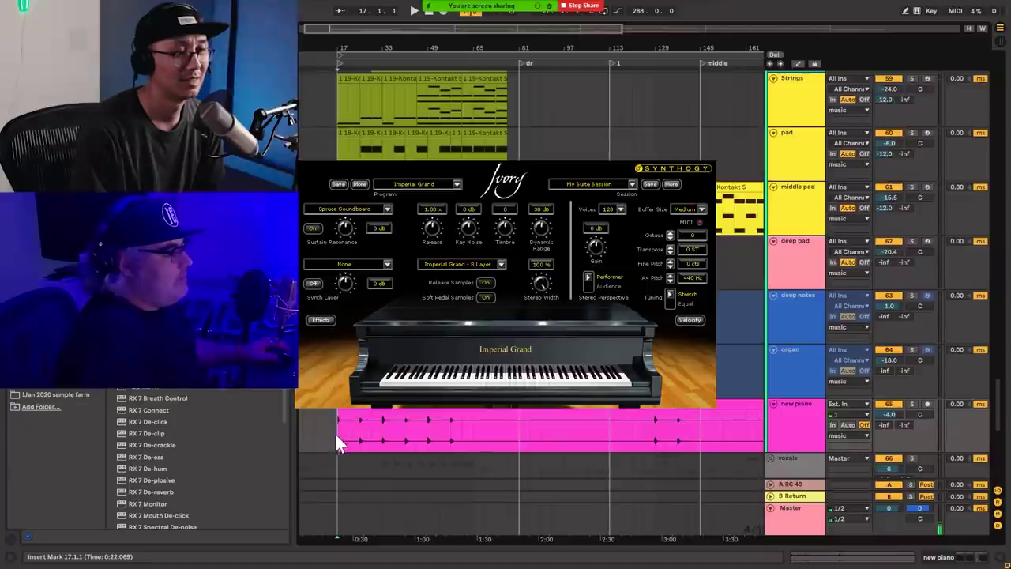
{"action": "scroll", "coordinate": [496, 442], "scroll_direction": "up", "scroll_amount": 3}
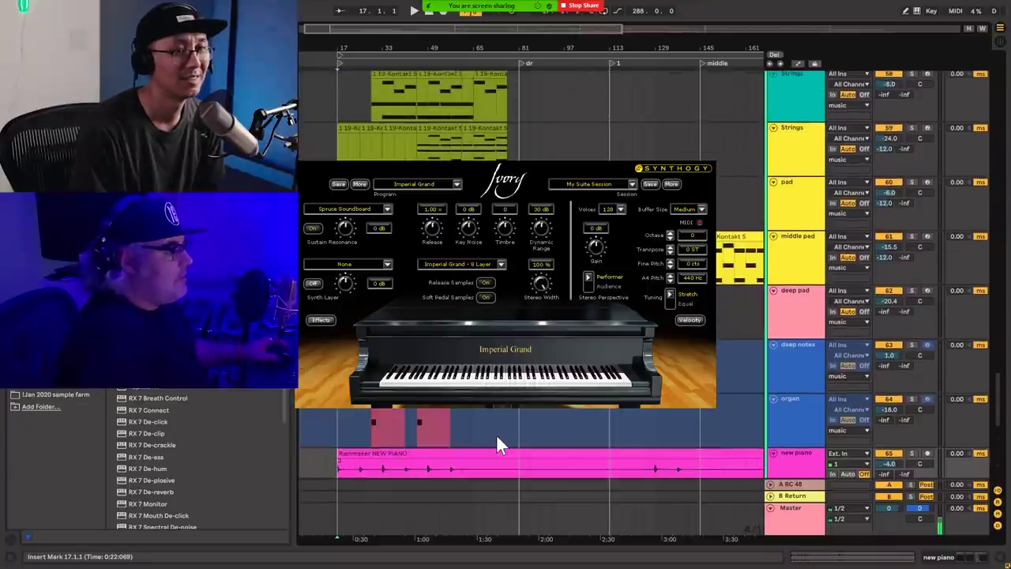
{"action": "key", "text": "ctrl+alt+p"}
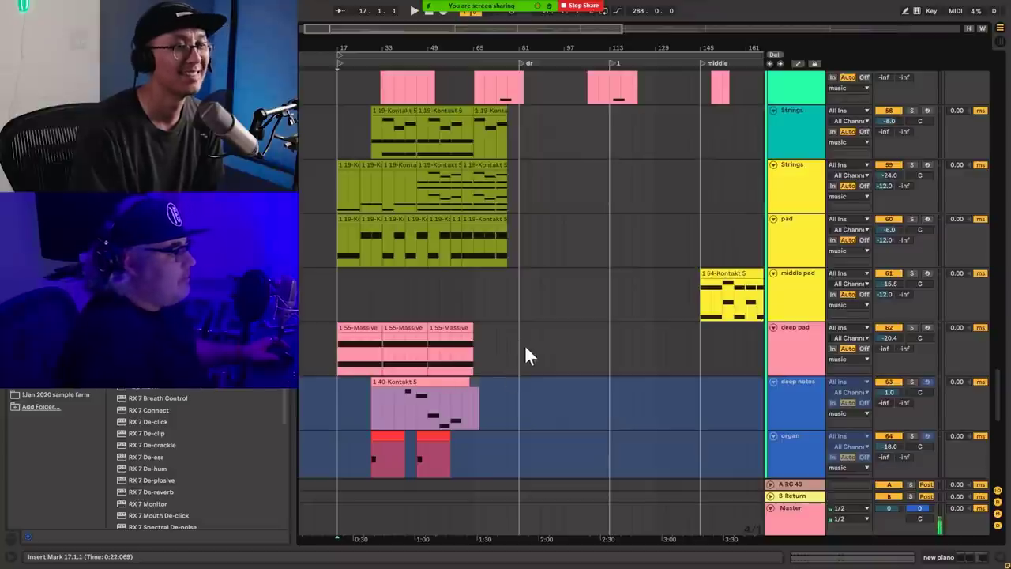
{"action": "scroll", "coordinate": [525, 345], "scroll_direction": "up", "scroll_amount": 1}
{"action": "scroll", "coordinate": [532, 370], "scroll_direction": "up", "scroll_amount": 1}
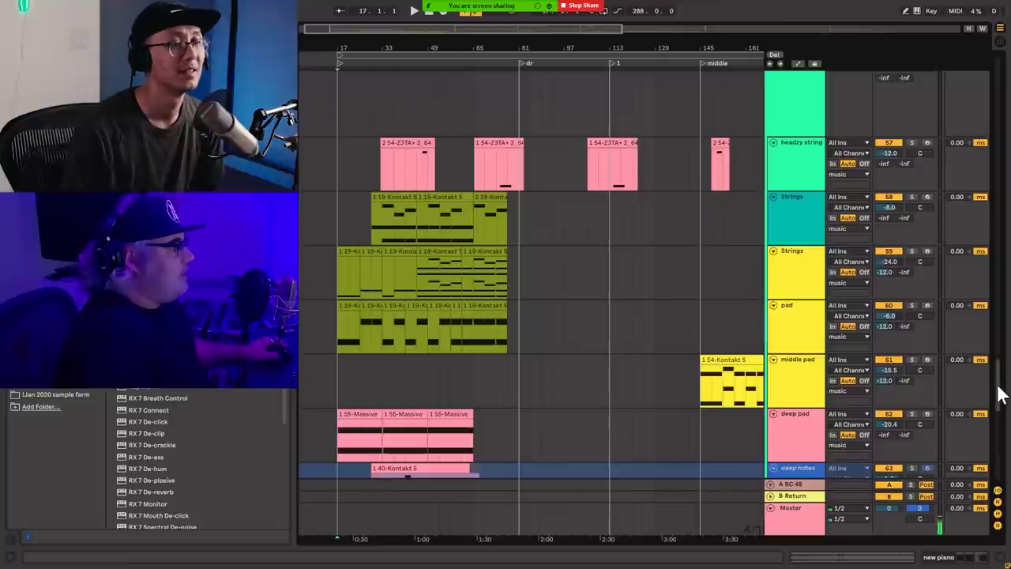
- Look over the vocal tracks and the tracks of the Drums group, from backspin to Kick
{"action": "left_click_drag", "start_coordinate": [1000, 392], "coordinate": [1000, 468]}
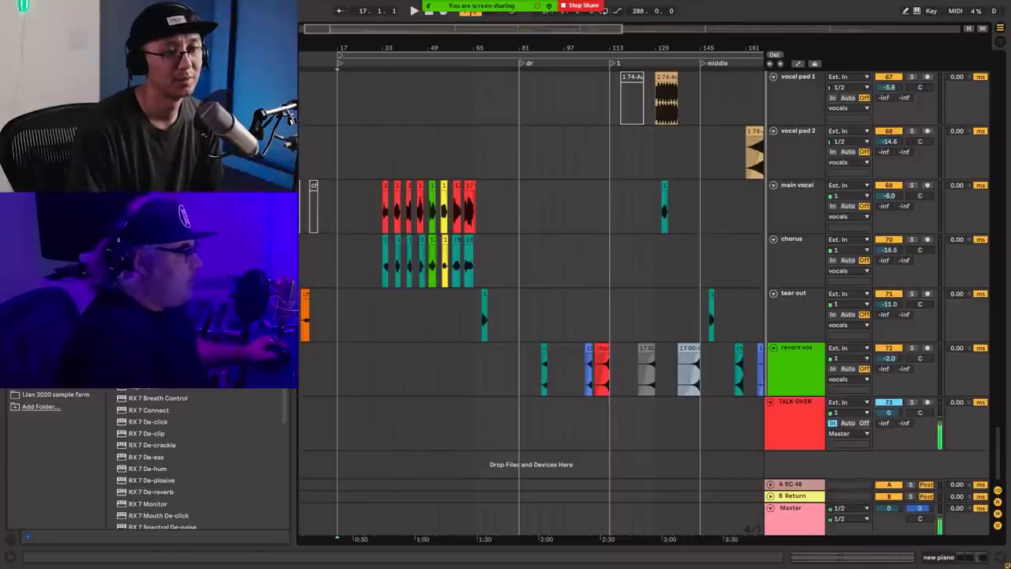
{"action": "scroll", "coordinate": [998, 467], "scroll_direction": "up", "scroll_amount": 2}
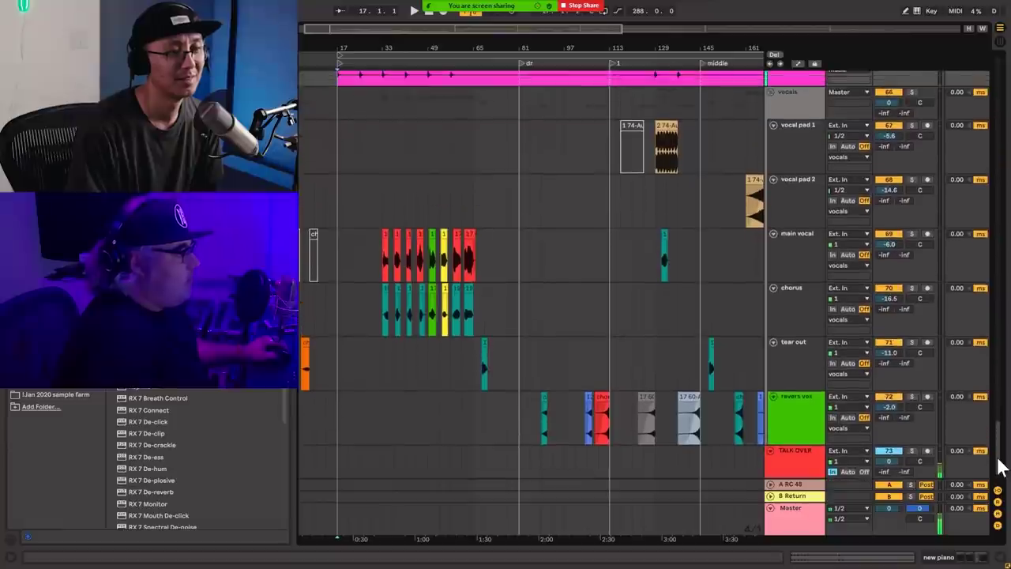
{"action": "left_click_drag", "start_coordinate": [1001, 468], "coordinate": [998, 81]}
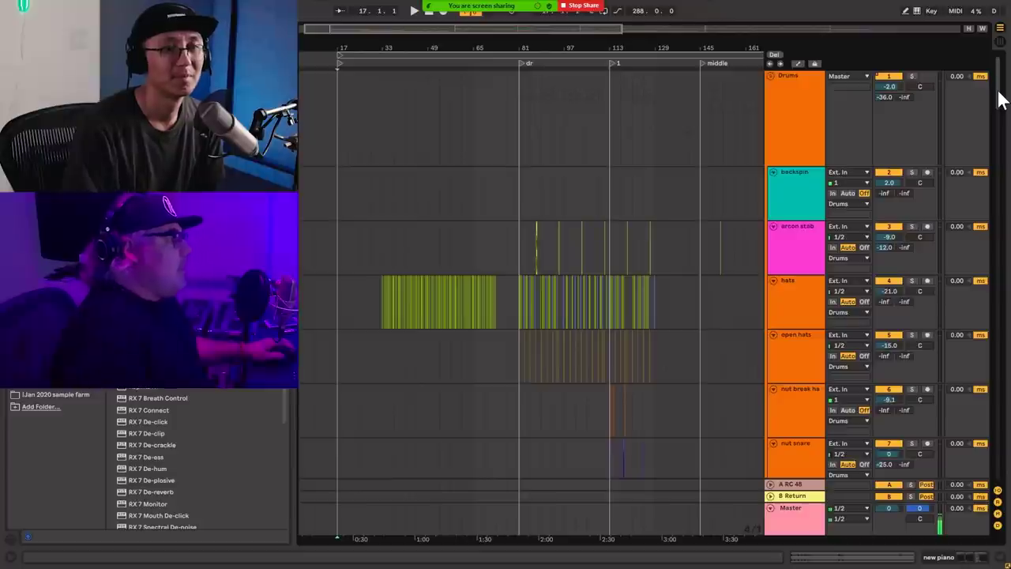
{"action": "left_click_drag", "start_coordinate": [999, 98], "coordinate": [1002, 111]}
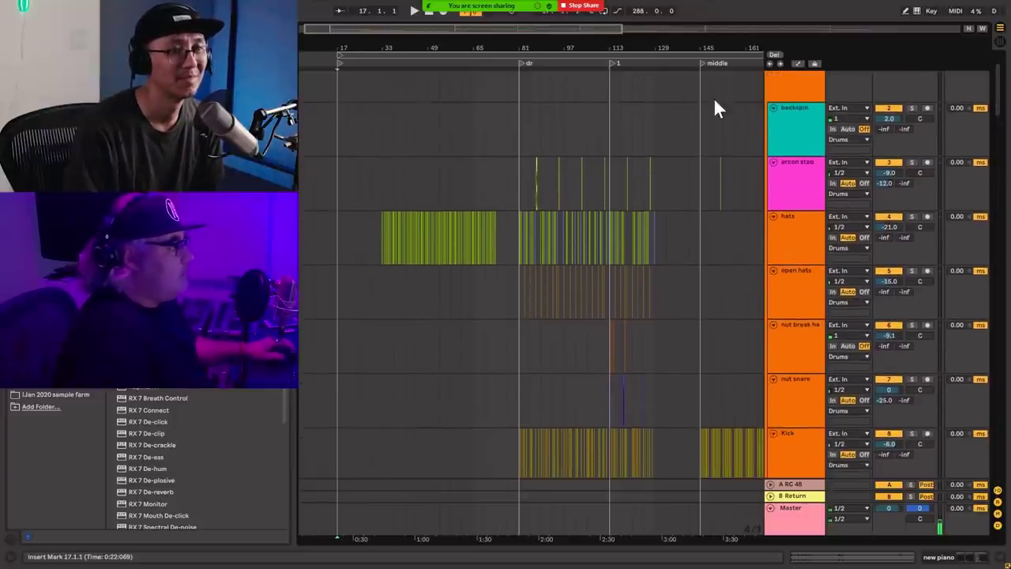
{"action": "left_click_drag", "start_coordinate": [1000, 117], "coordinate": [994, 51]}
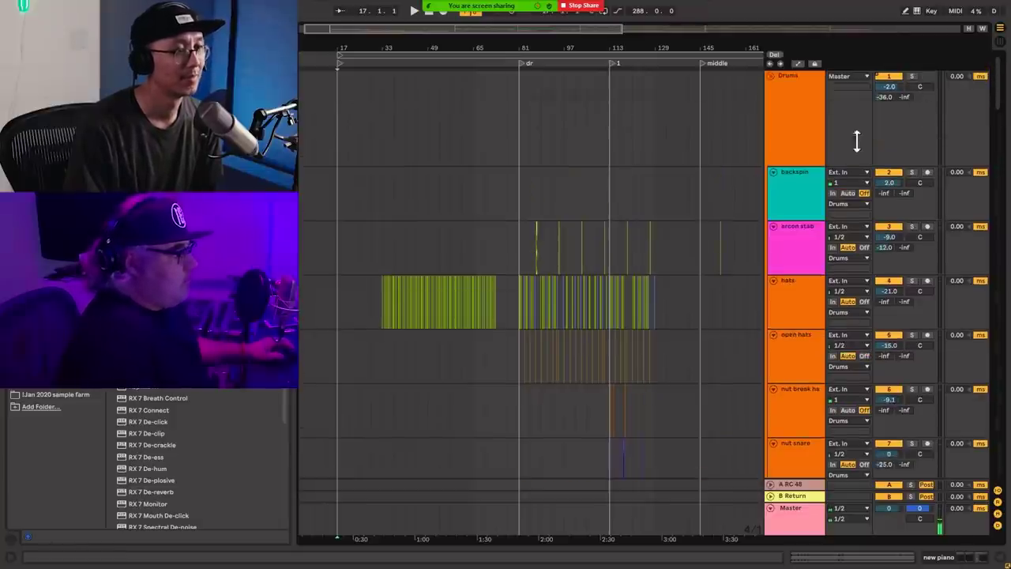
- Place the insert marker at 81.1.1 on the arcon stab track, at the dr locator
{"action": "left_click", "coordinate": [406, 249]}
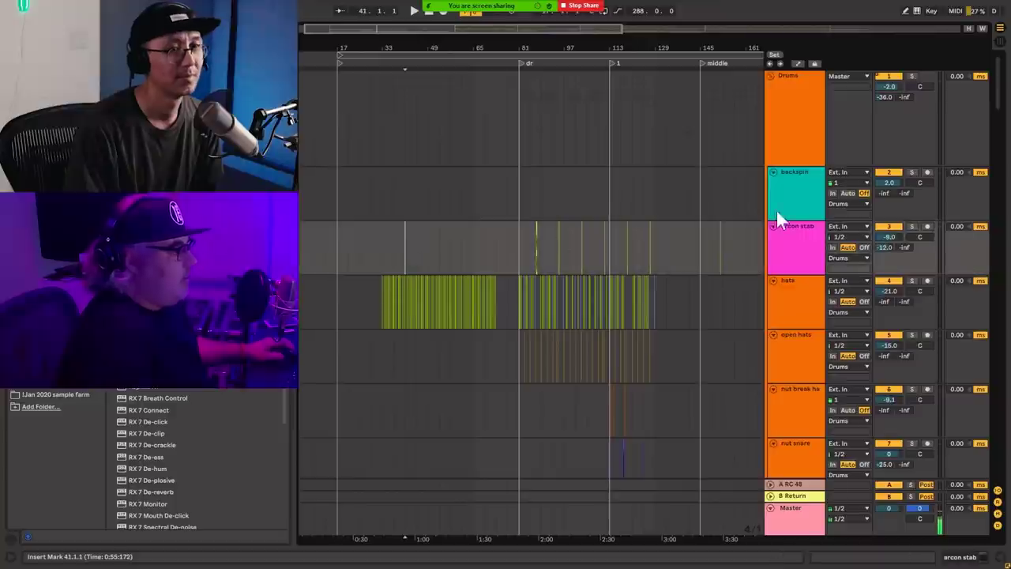
{"action": "mouse_move", "coordinate": [1002, 95]}
{"action": "left_mouse_down"}
{"action": "mouse_move", "coordinate": [1001, 129]}
{"action": "mouse_move", "coordinate": [1000, 95]}
{"action": "left_mouse_up"}
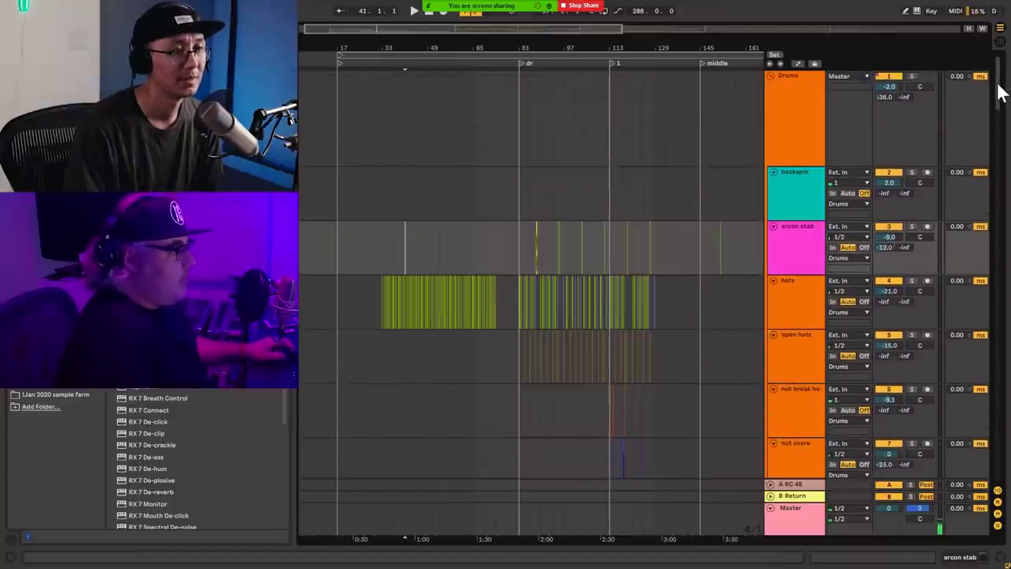
{"action": "left_click", "coordinate": [516, 204]}
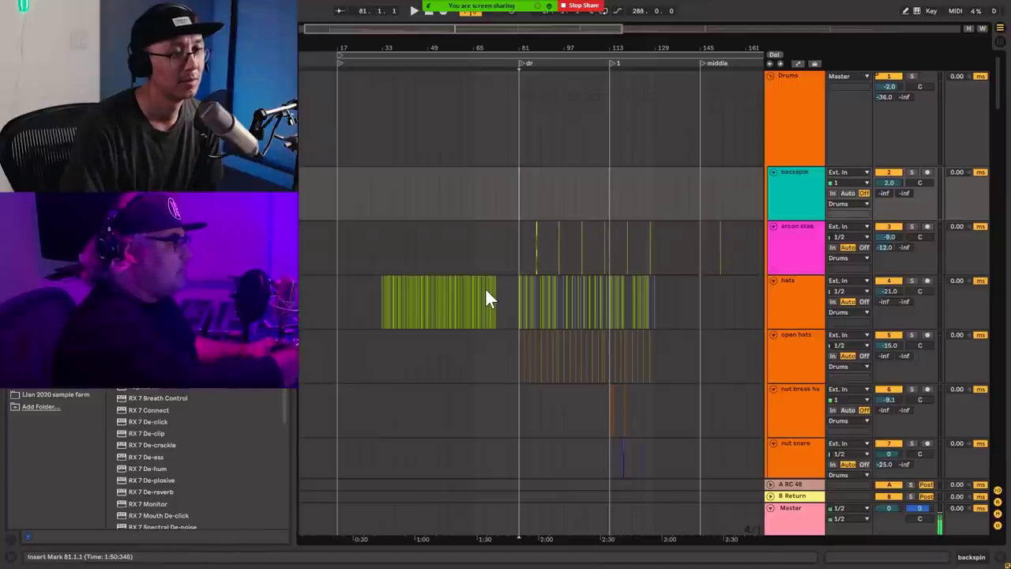
{"action": "left_click", "coordinate": [519, 241]}
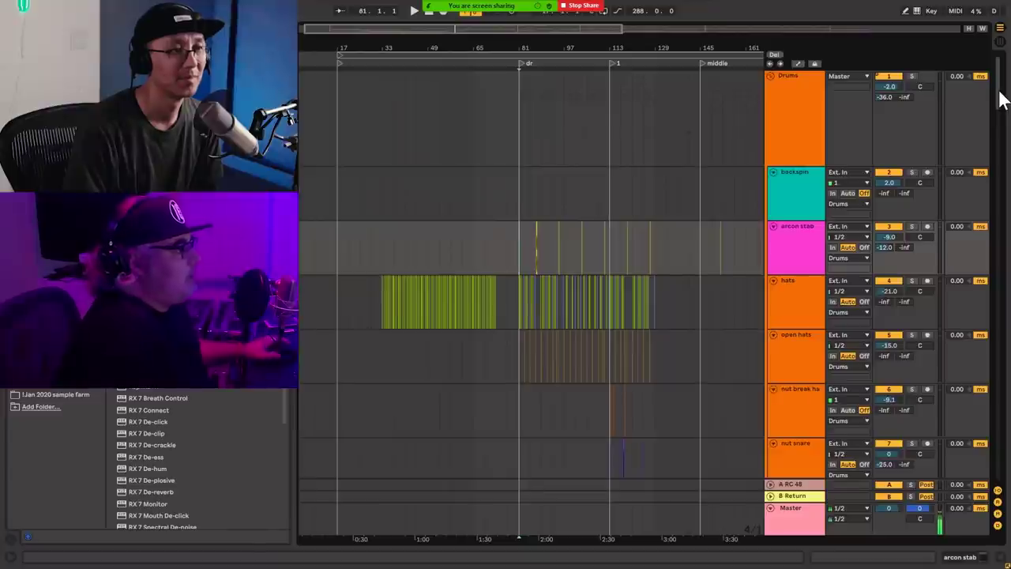
{"action": "left_click_drag", "start_coordinate": [558, 27], "coordinate": [557, 27]}
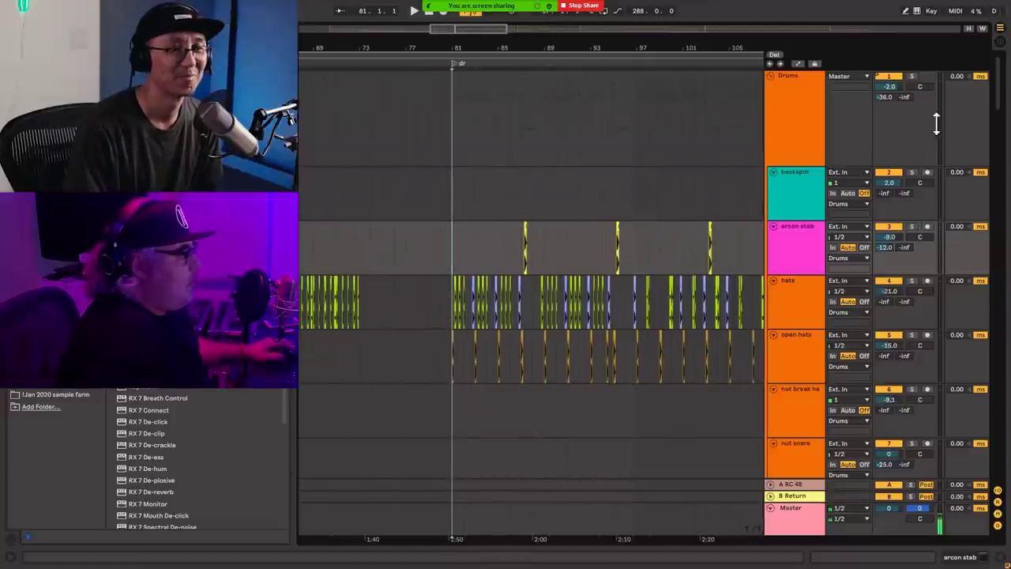
- Fold the Mid Bass, Sub, ATMS, music and vocals groups below the drum tracks
{"action": "left_click_drag", "start_coordinate": [1007, 87], "coordinate": [1003, 278]}
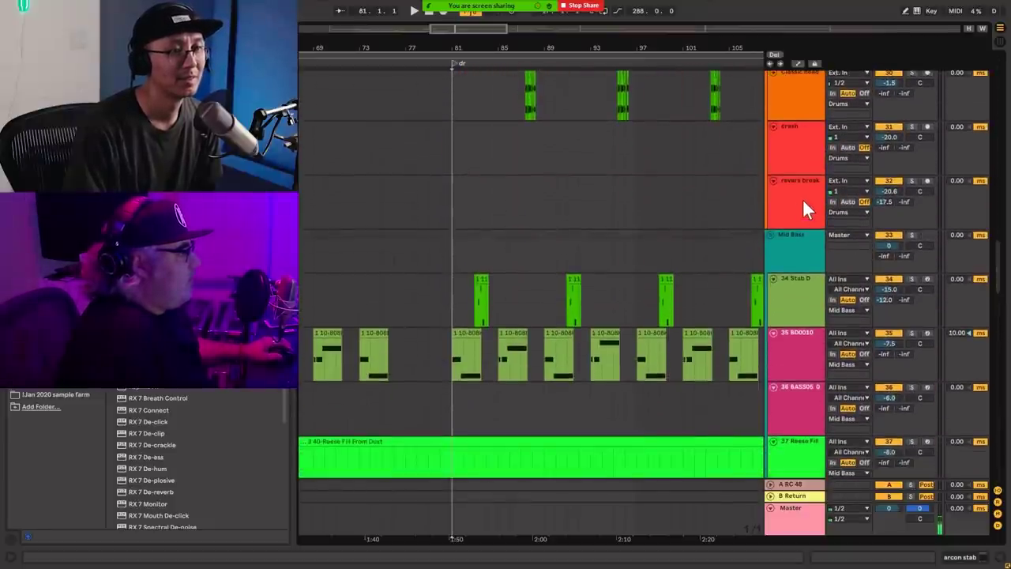
{"action": "left_click", "coordinate": [770, 235]}
{"action": "left_click", "coordinate": [770, 245]}
{"action": "left_click", "coordinate": [770, 258]}
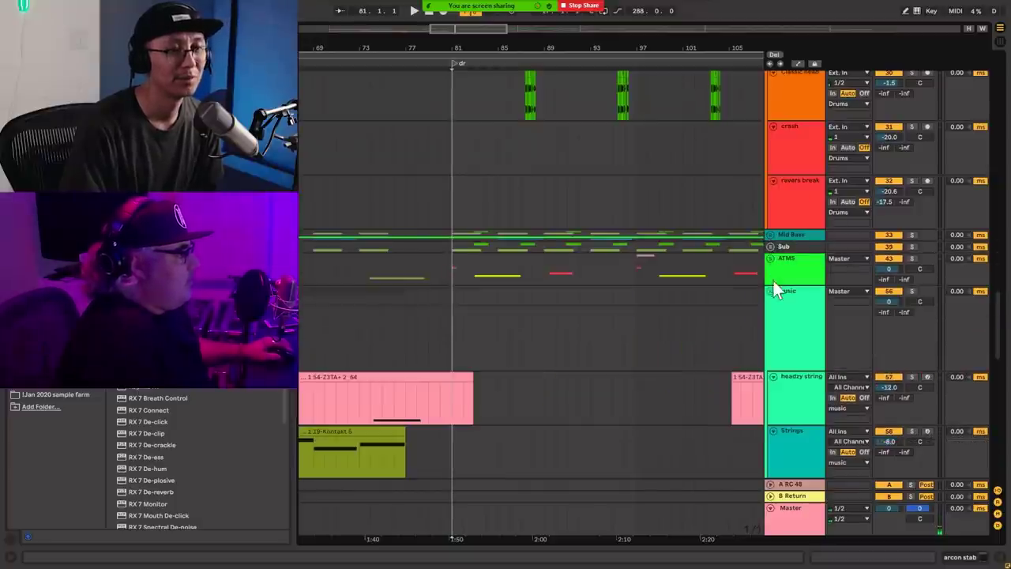
{"action": "left_click", "coordinate": [771, 291]}
{"action": "left_click", "coordinate": [771, 316]}
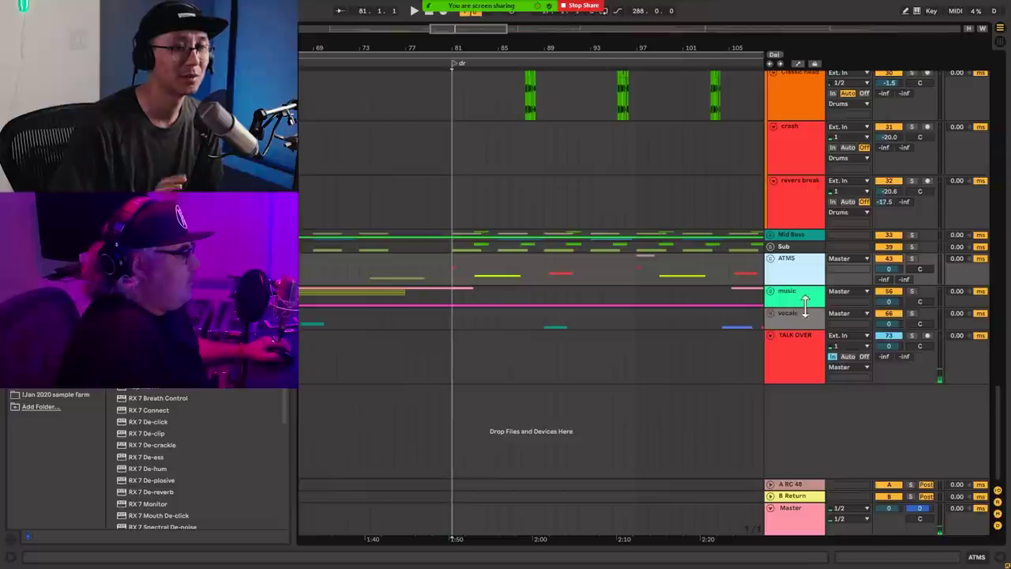
- Examine the Drums group's clips from bar 81 to 83, from the hats down to the PK snare
{"action": "left_click_drag", "start_coordinate": [463, 27], "coordinate": [474, 30]}
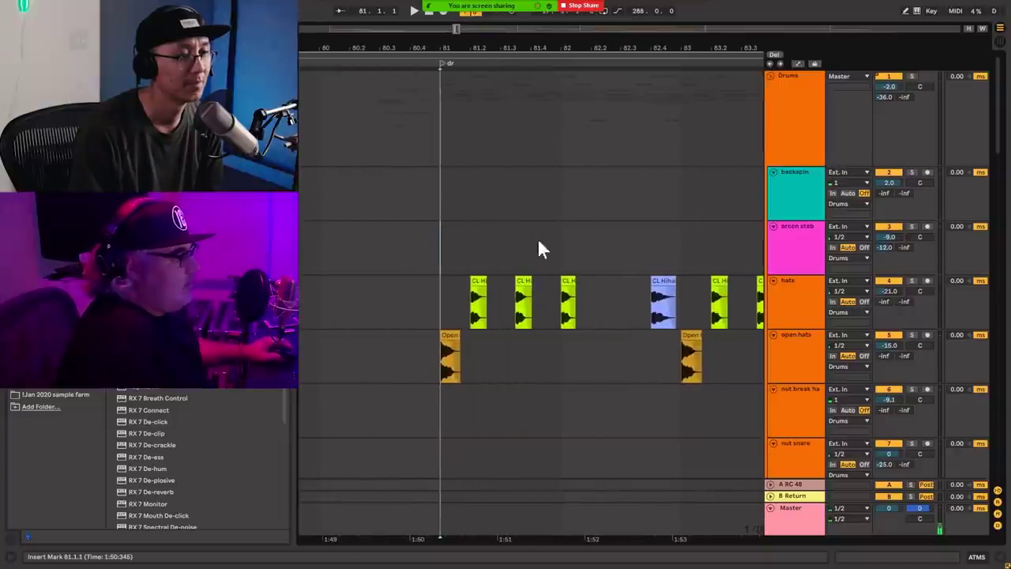
{"action": "scroll", "coordinate": [571, 292], "scroll_direction": "down", "scroll_amount": 8}
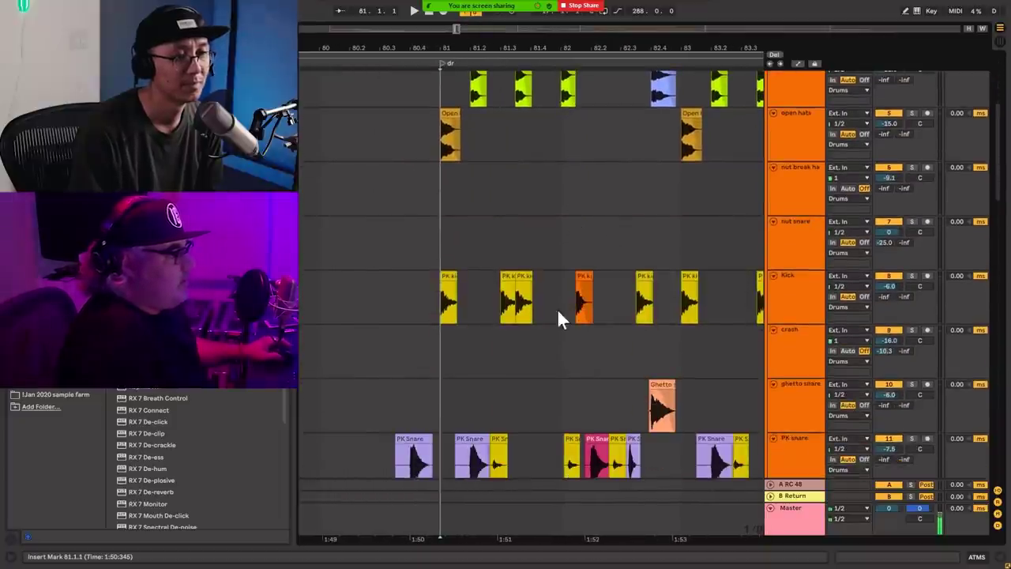
{"action": "scroll", "coordinate": [542, 348], "scroll_direction": "down", "scroll_amount": 2}
{"action": "scroll", "coordinate": [542, 347], "scroll_direction": "up", "scroll_amount": 4}
{"action": "scroll", "coordinate": [541, 354], "scroll_direction": "up", "scroll_amount": 5}
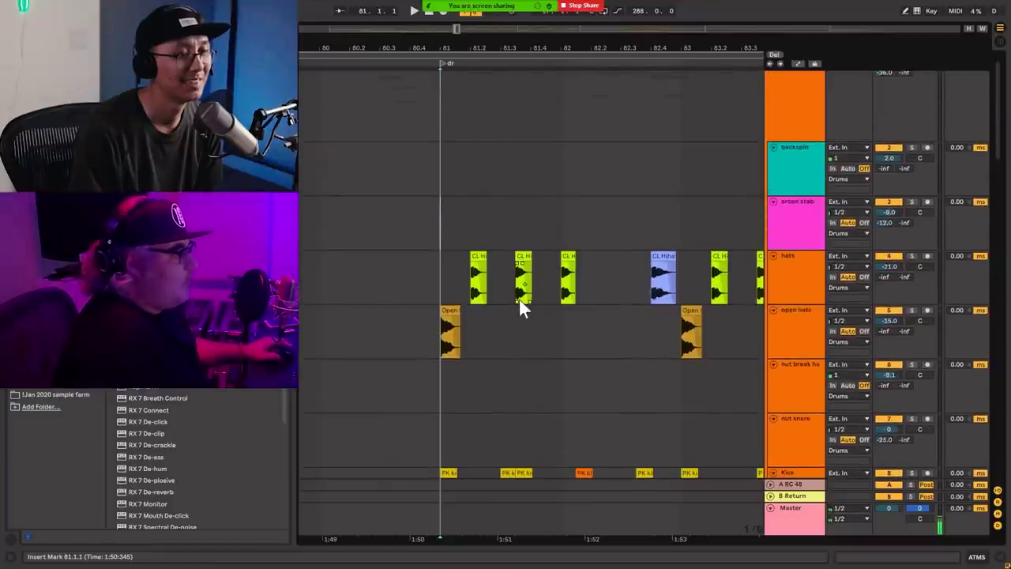
- Solo the Kick, PK snare and PK Rolls tracks in the Drums group
{"action": "scroll", "coordinate": [539, 341], "scroll_direction": "down", "scroll_amount": 18}
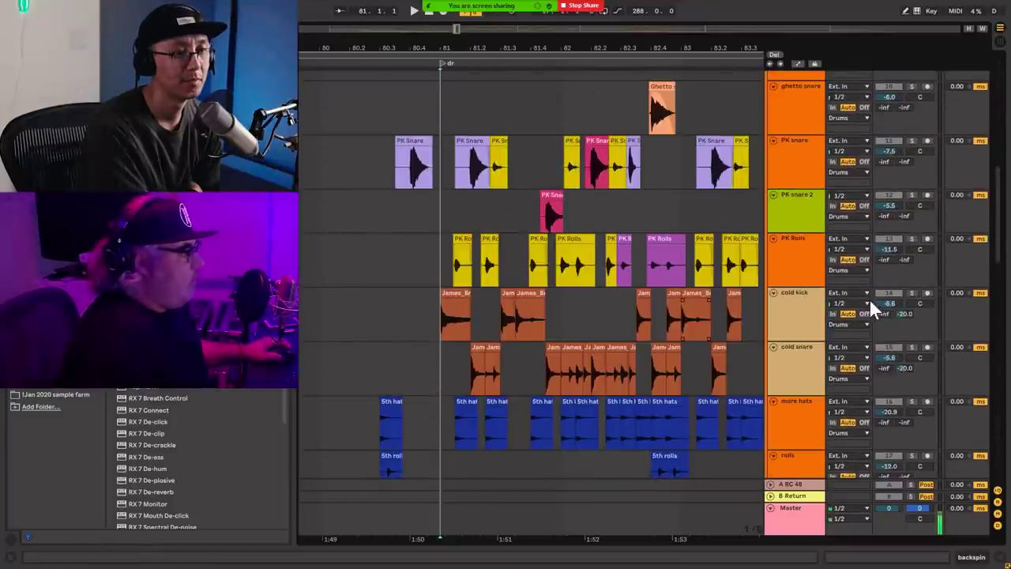
{"action": "scroll", "coordinate": [861, 348], "scroll_direction": "up", "scroll_amount": 5}
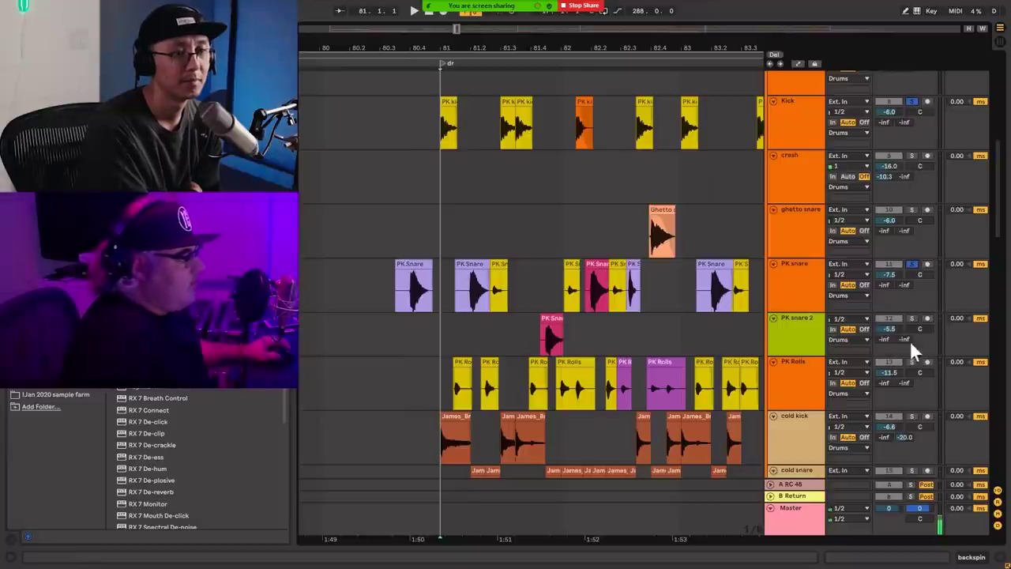
{"action": "left_click", "coordinate": [912, 362]}
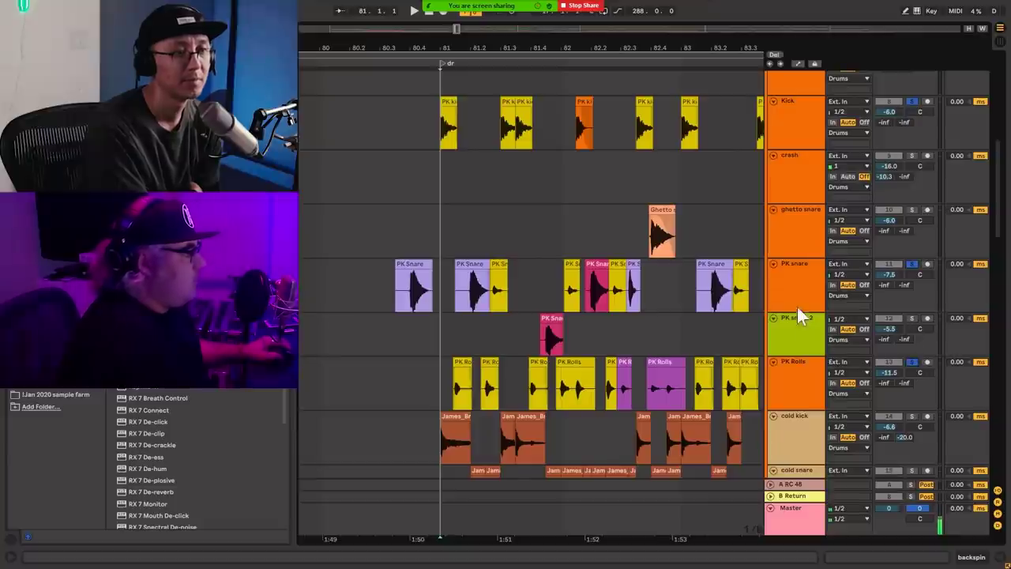
- Open the Kick track's EQuilibrium equalizer, inspect its 216 Hz peak band, and close the plug-in window
{"action": "double_click", "coordinate": [792, 120]}
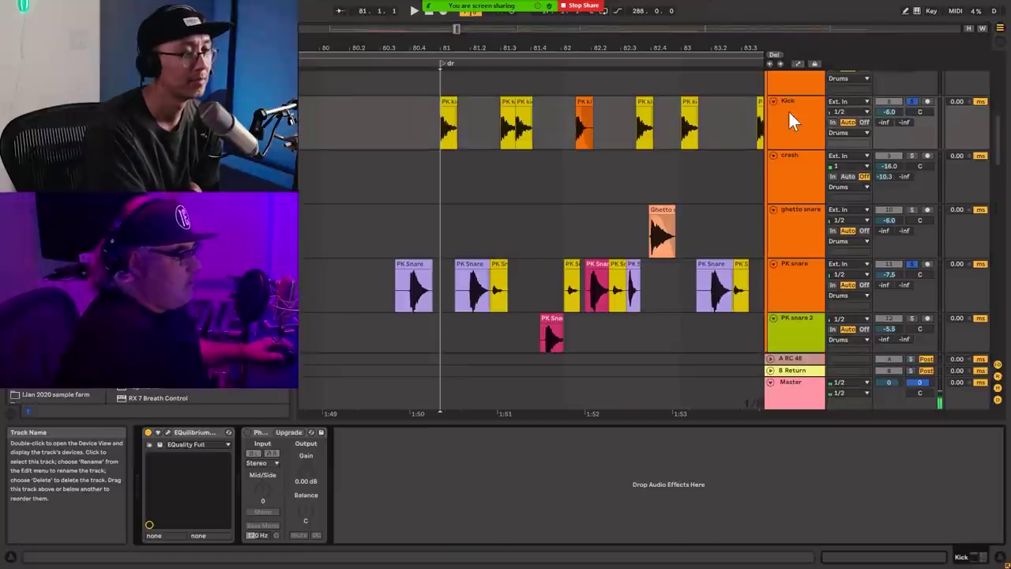
{"action": "left_click", "coordinate": [168, 432]}
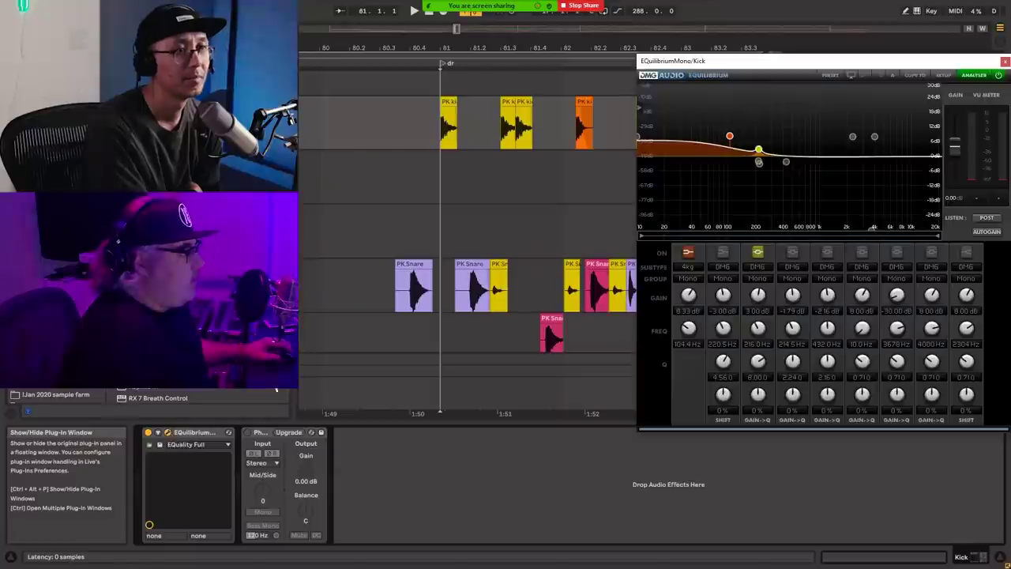
{"action": "left_click_drag", "start_coordinate": [920, 58], "coordinate": [767, 70]}
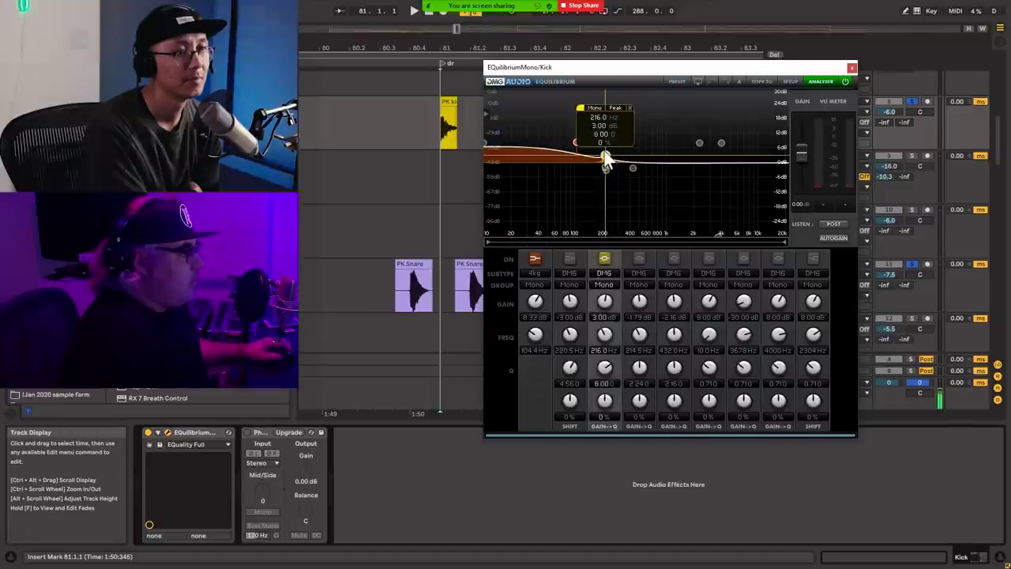
{"action": "mouse_move", "coordinate": [614, 167]}
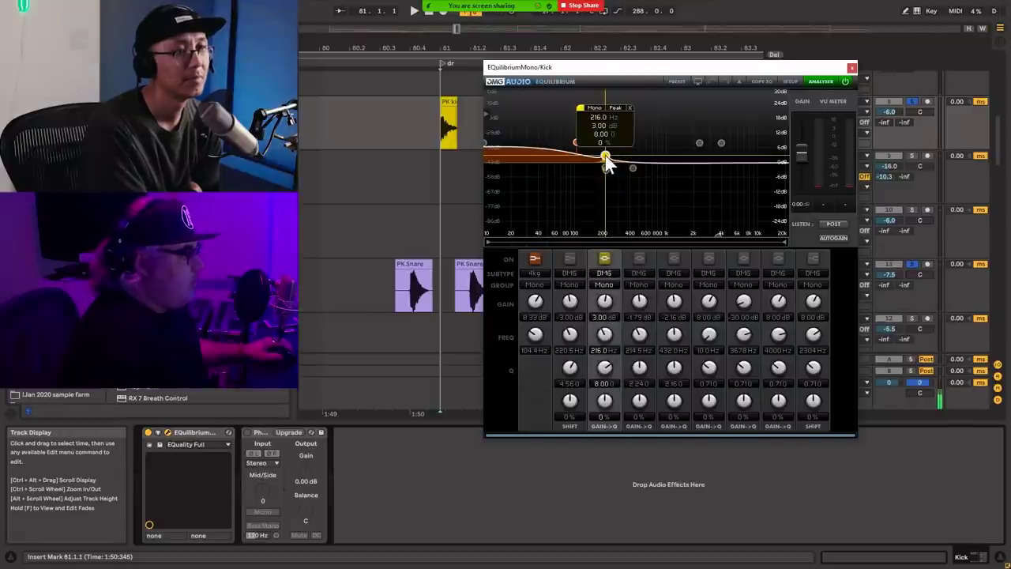
{"action": "left_click", "coordinate": [852, 67]}
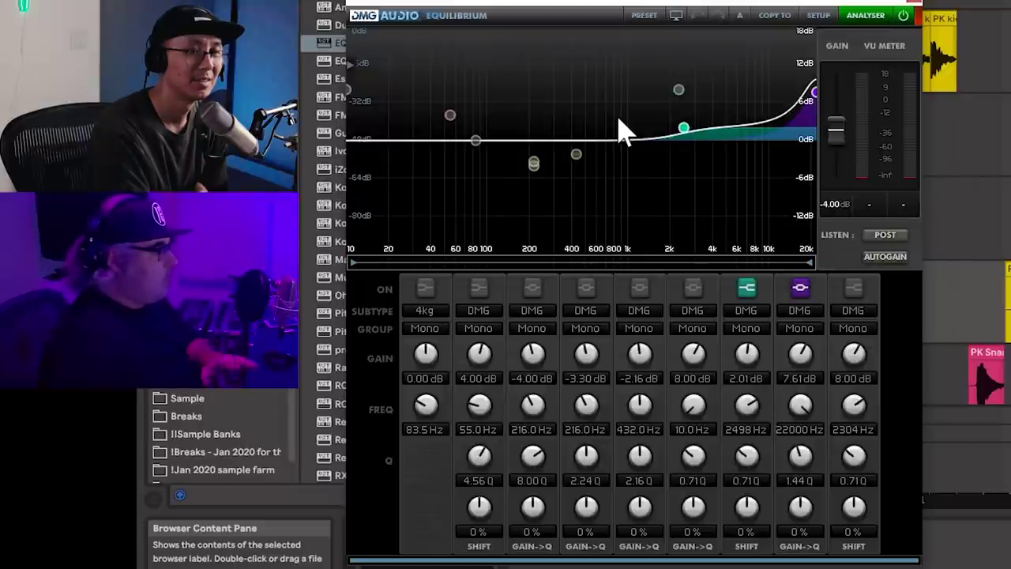
- Inspect the 2498 Hz and 22000 Hz bands of the PK snare equalizer, view the spectrum during playback, and close the plug-in
{"action": "mouse_move", "coordinate": [685, 132]}
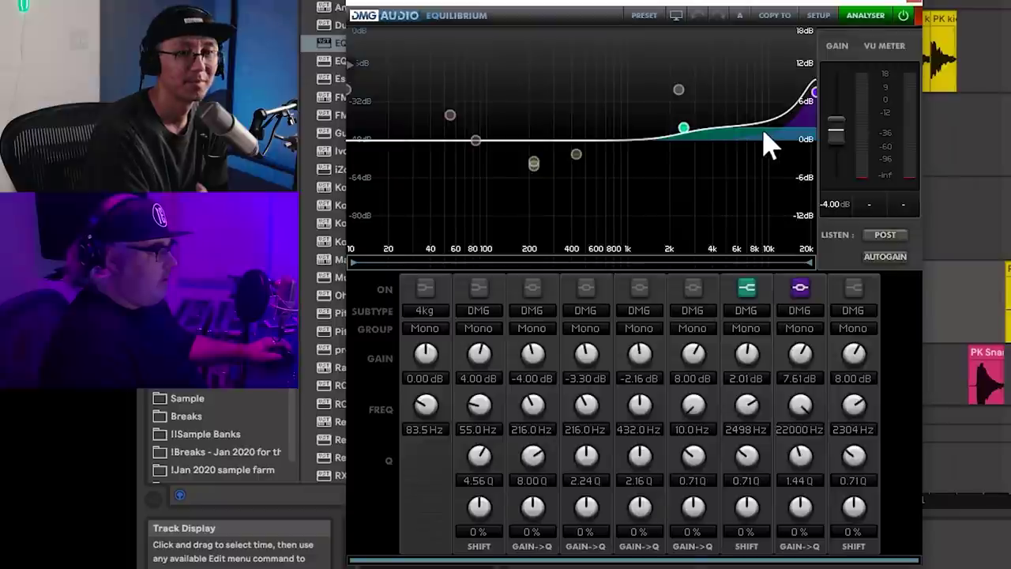
{"action": "left_click", "coordinate": [814, 93]}
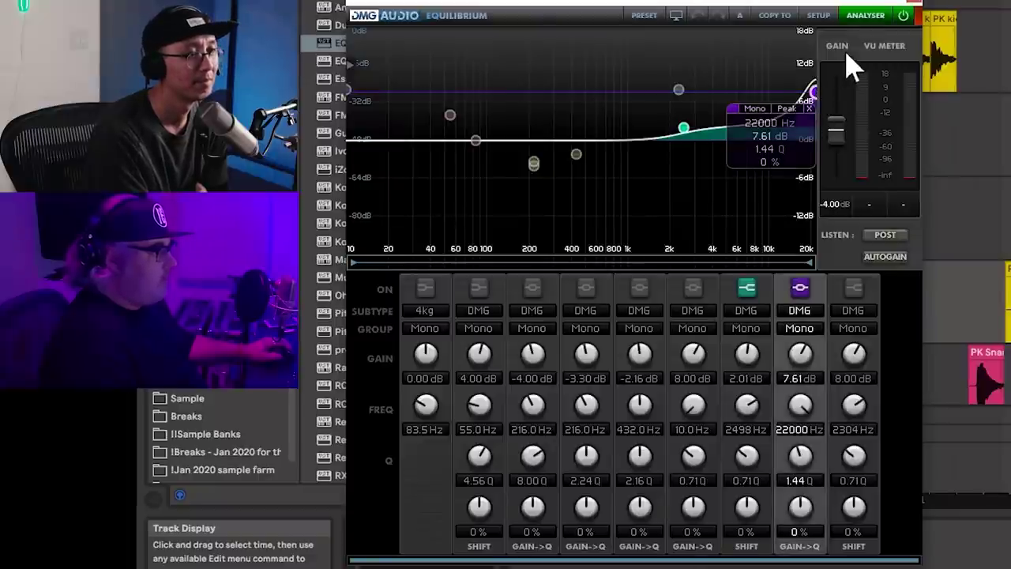
{"action": "mouse_move", "coordinate": [817, 95]}
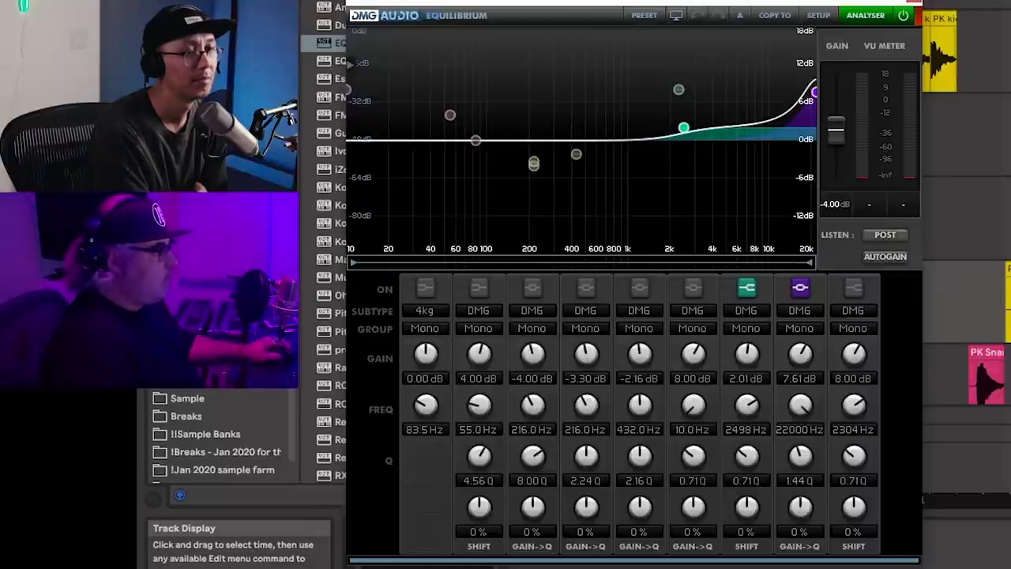
{"action": "key", "text": "space"}
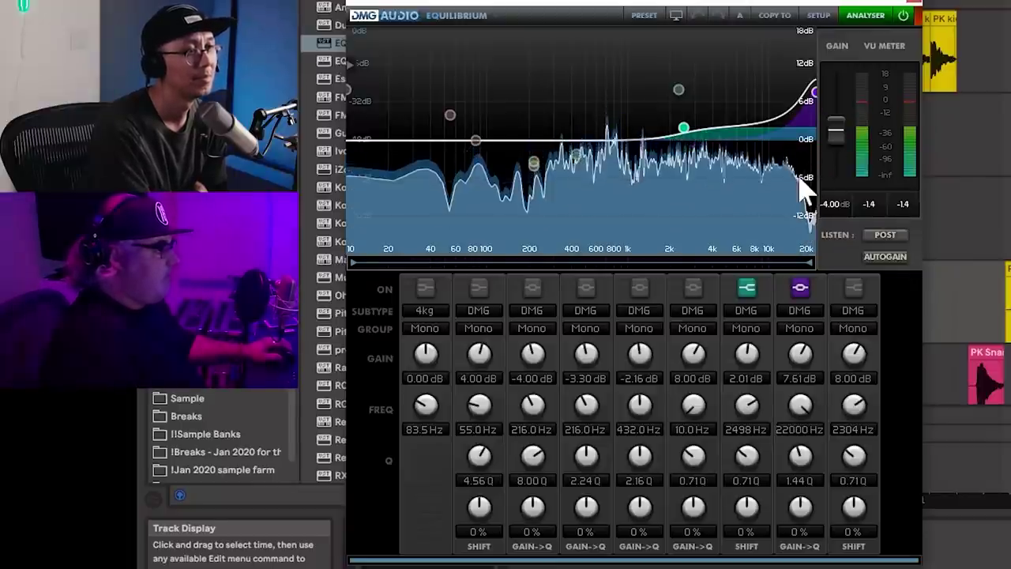
{"action": "left_click", "coordinate": [917, 6]}
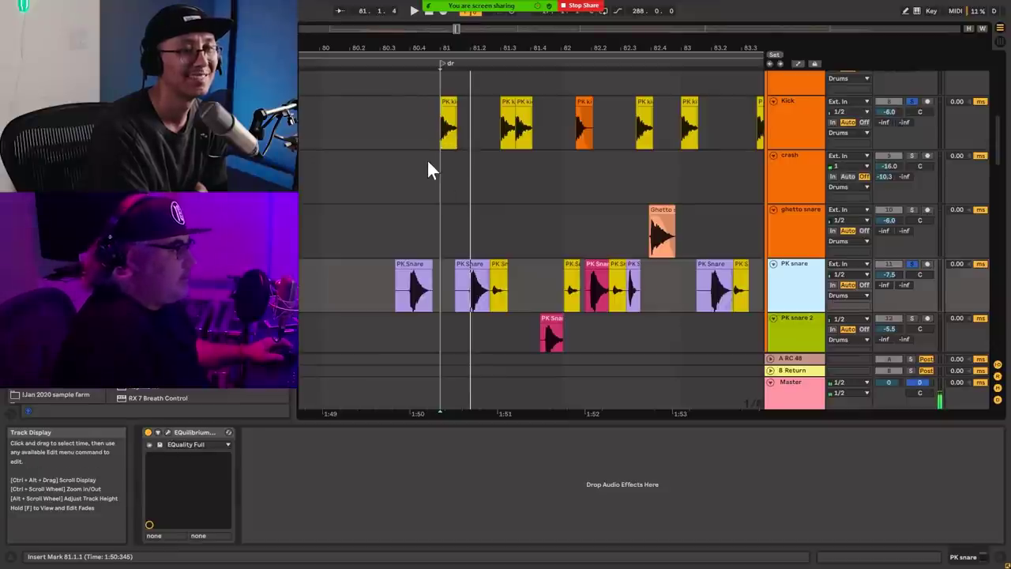
- Set the insert marker to 81.1.1 on the nut break hats track and play the soloed drums from there
{"action": "scroll", "coordinate": [537, 245], "scroll_direction": "up", "scroll_amount": 4}
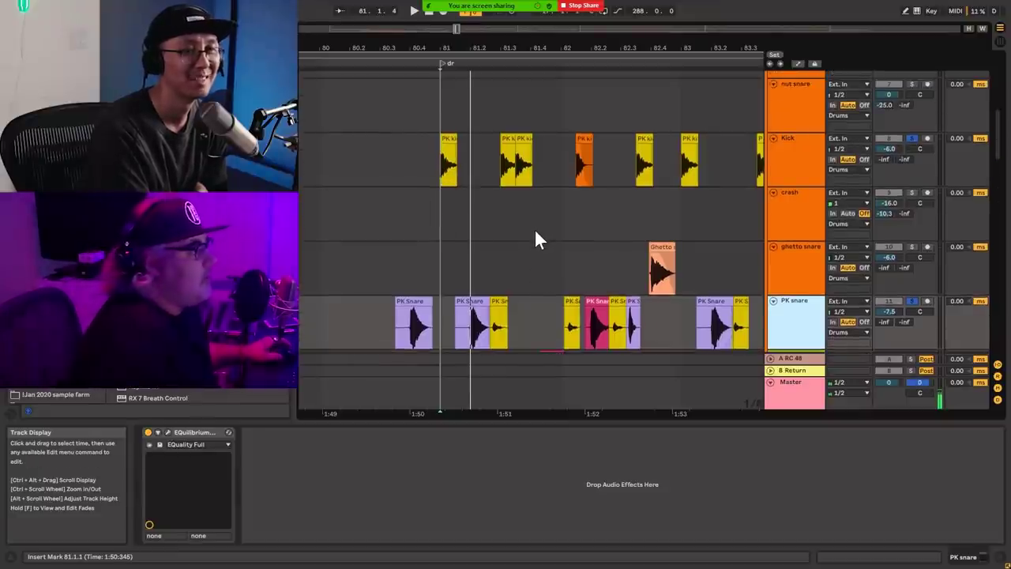
{"action": "scroll", "coordinate": [536, 234], "scroll_direction": "up", "scroll_amount": 8}
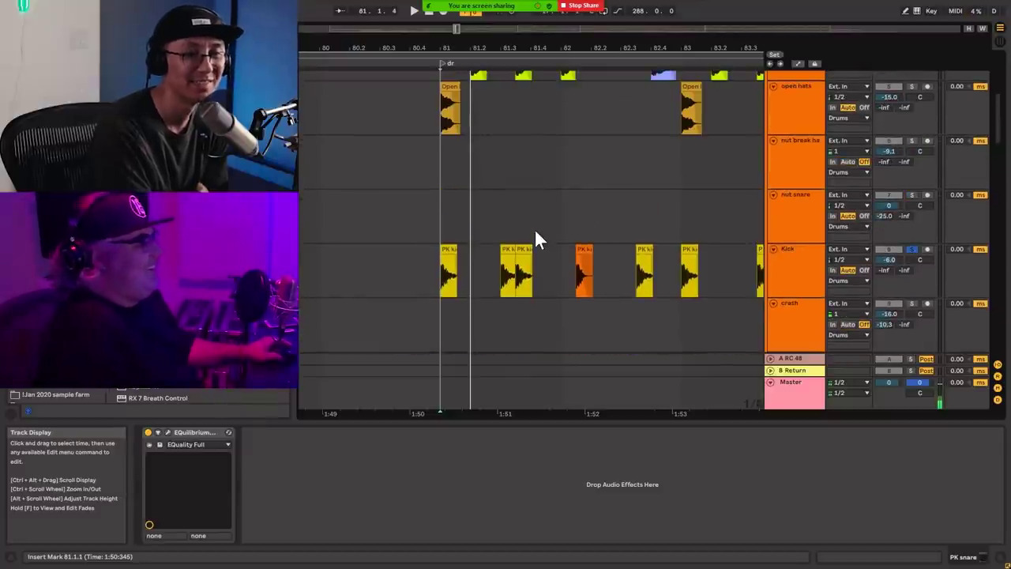
{"action": "scroll", "coordinate": [553, 228], "scroll_direction": "up", "scroll_amount": 4}
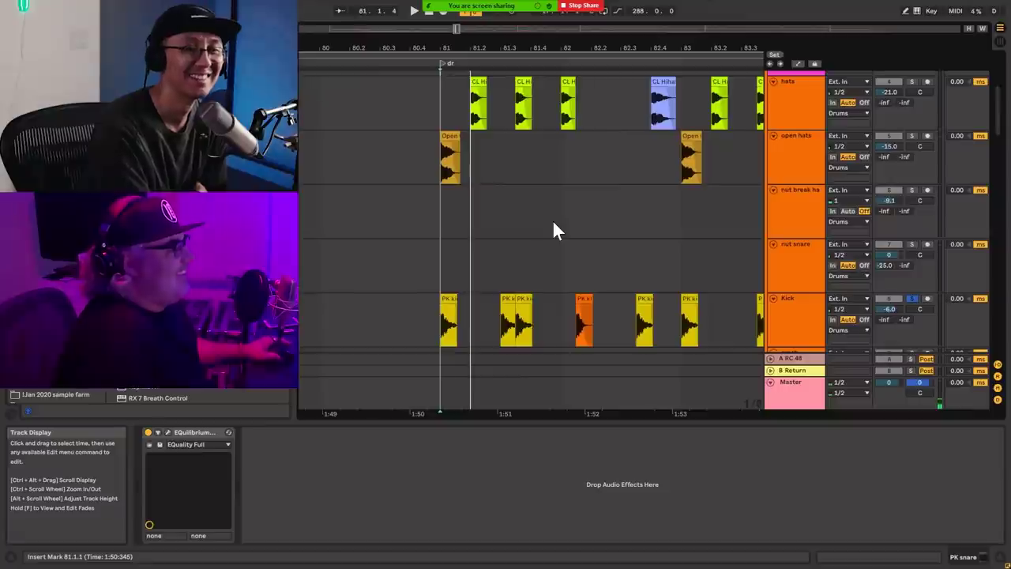
{"action": "scroll", "coordinate": [553, 229], "scroll_direction": "up", "scroll_amount": 1}
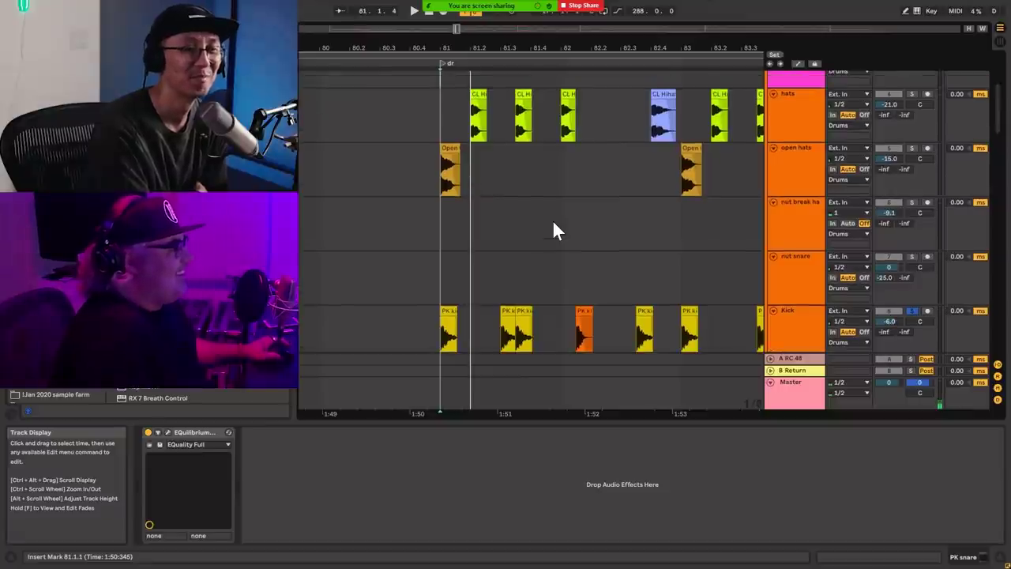
{"action": "left_click", "coordinate": [438, 229]}
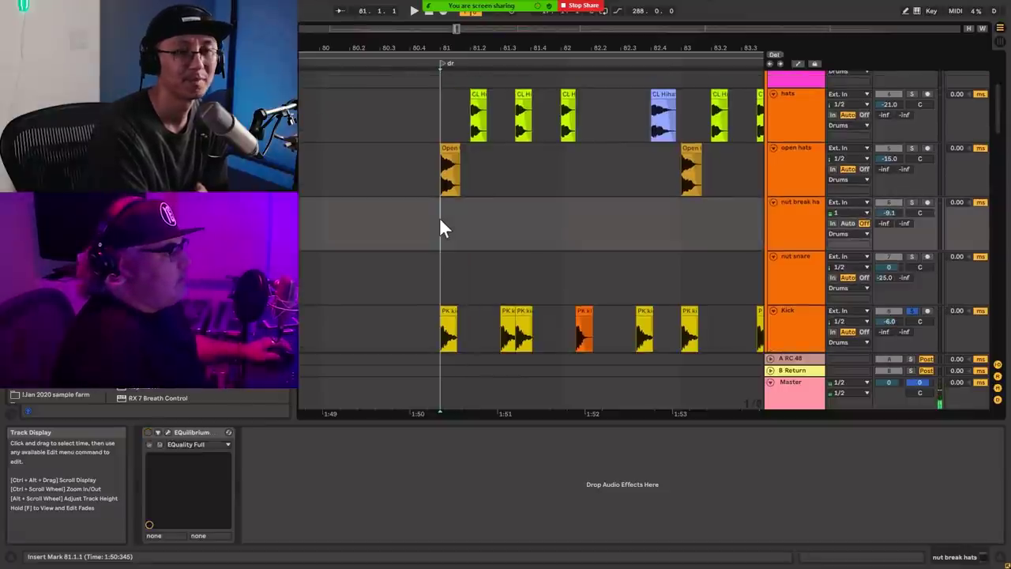
{"action": "key", "text": "space"}
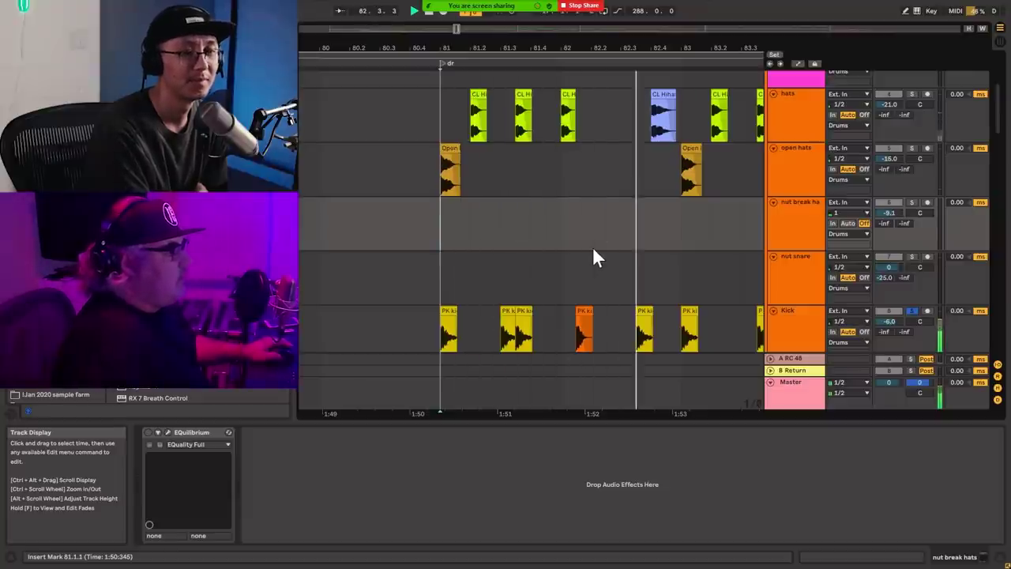
- Open the EQuilibrium equalizers of PK snare and PK snare 2, and inspect the 697.3 Hz band on PK snare 2
{"action": "scroll", "coordinate": [594, 253], "scroll_direction": "down", "scroll_amount": 5}
{"action": "scroll", "coordinate": [561, 301], "scroll_direction": "down", "scroll_amount": 5}
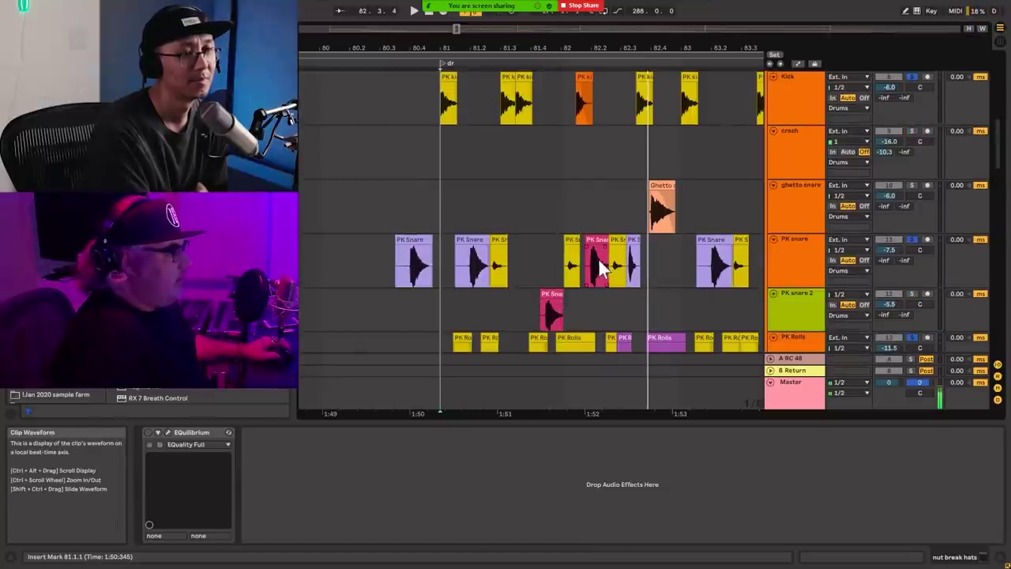
{"action": "left_click", "coordinate": [796, 265]}
{"action": "left_click", "coordinate": [168, 432]}
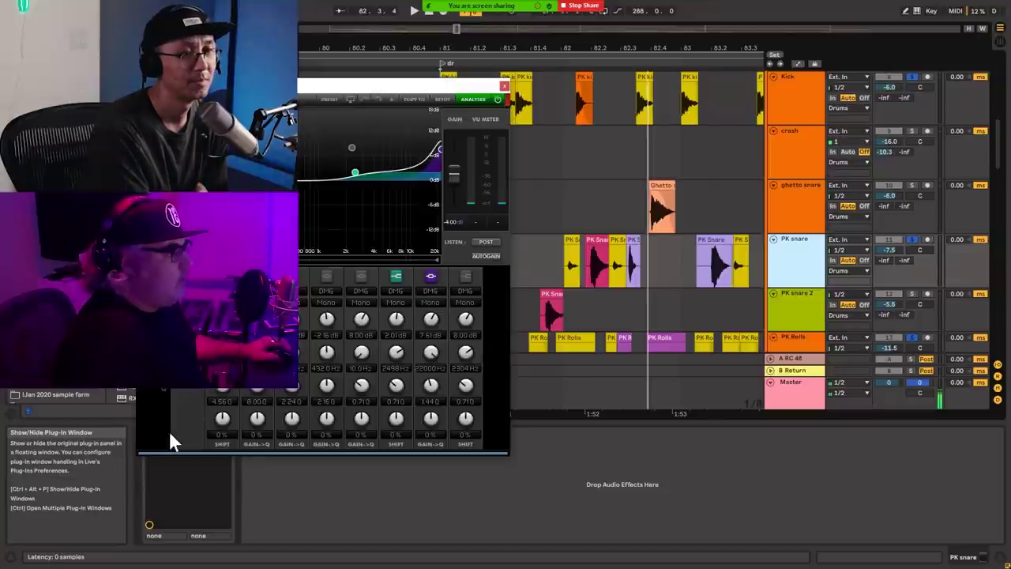
{"action": "left_click", "coordinate": [789, 308]}
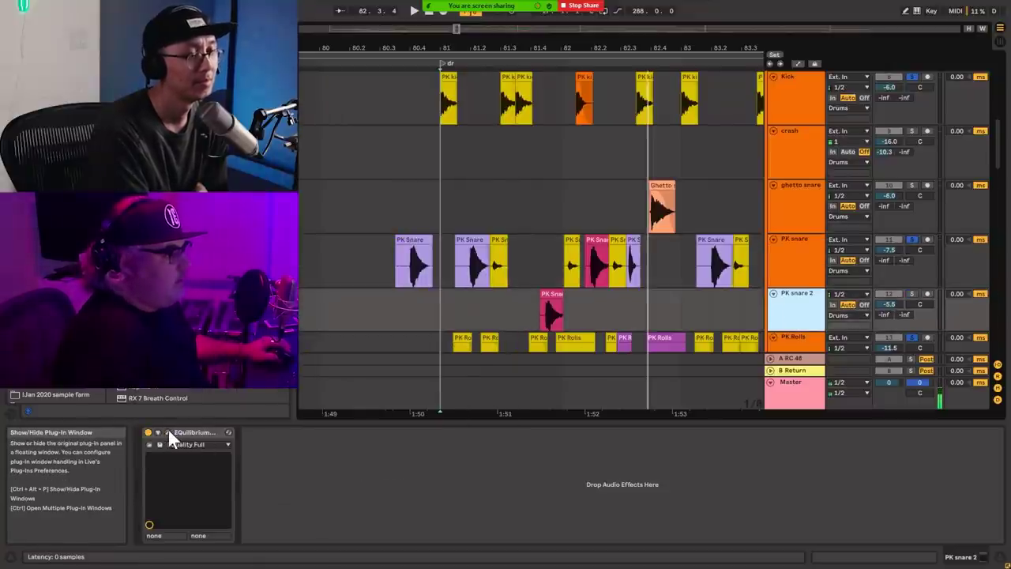
{"action": "left_click", "coordinate": [169, 434]}
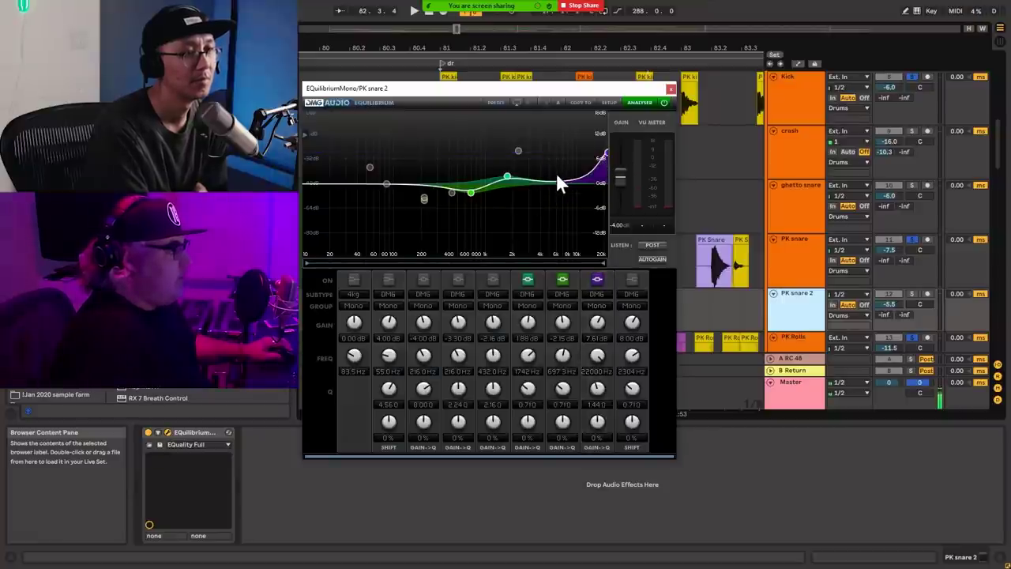
{"action": "mouse_move", "coordinate": [462, 196]}
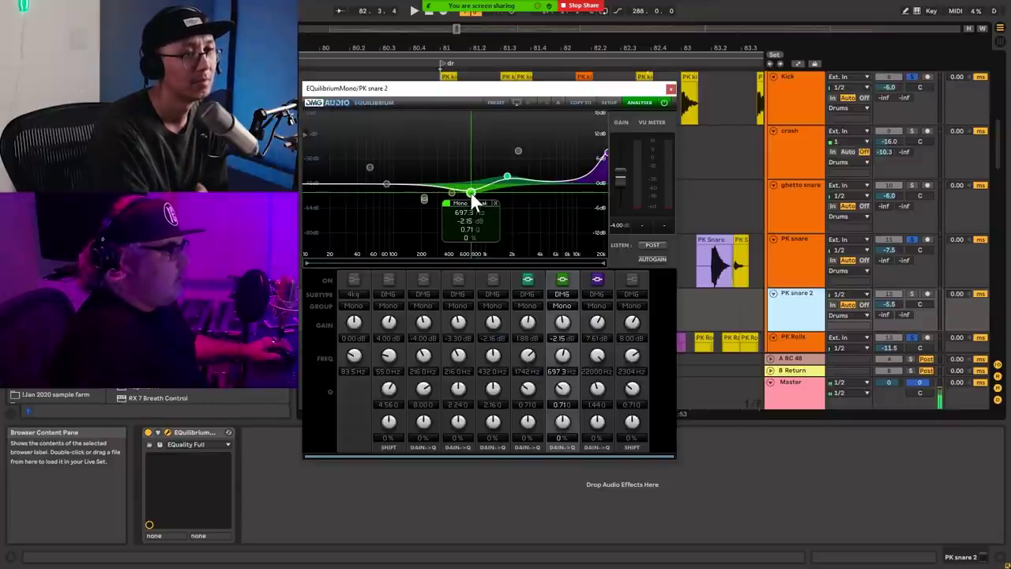
- Close the PK snare 2 equalizer and audition the soloed kick and snare layers from 81.1.3 and 81.2.1
{"action": "left_click", "coordinate": [671, 90]}
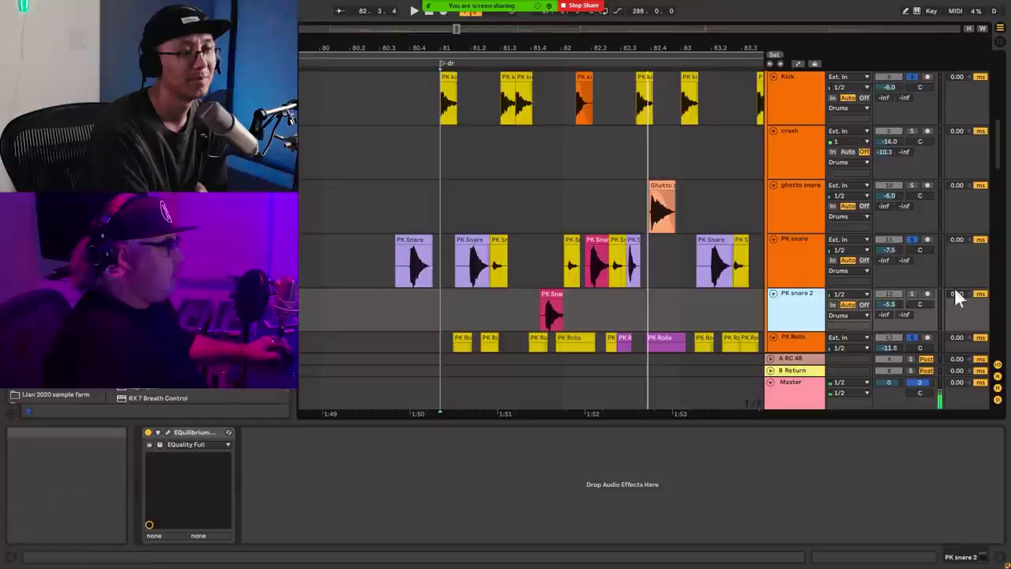
{"action": "left_click", "coordinate": [454, 299]}
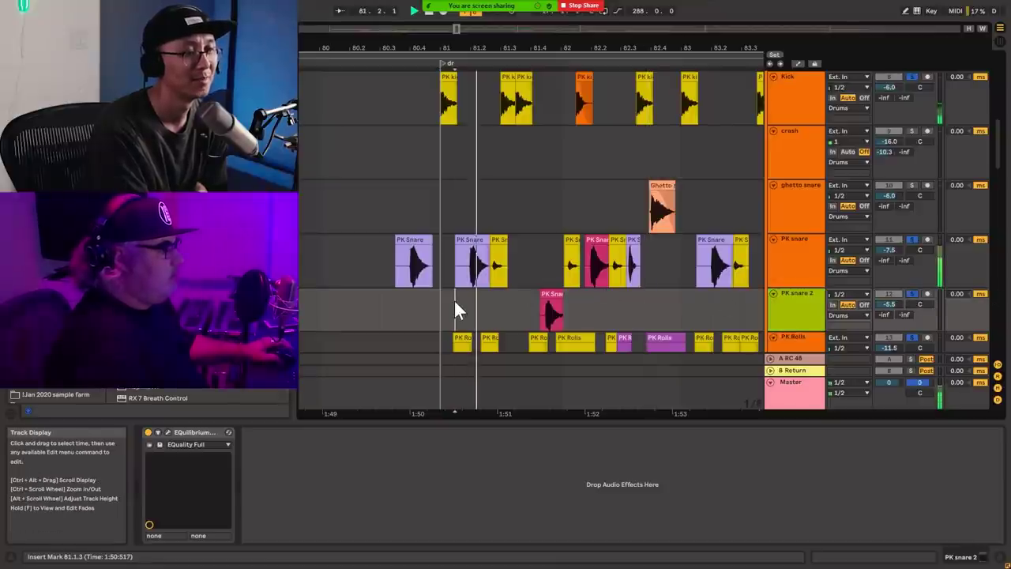
{"action": "left_click", "coordinate": [500, 301]}
{"action": "left_click", "coordinate": [473, 305]}
{"action": "key", "text": "space"}
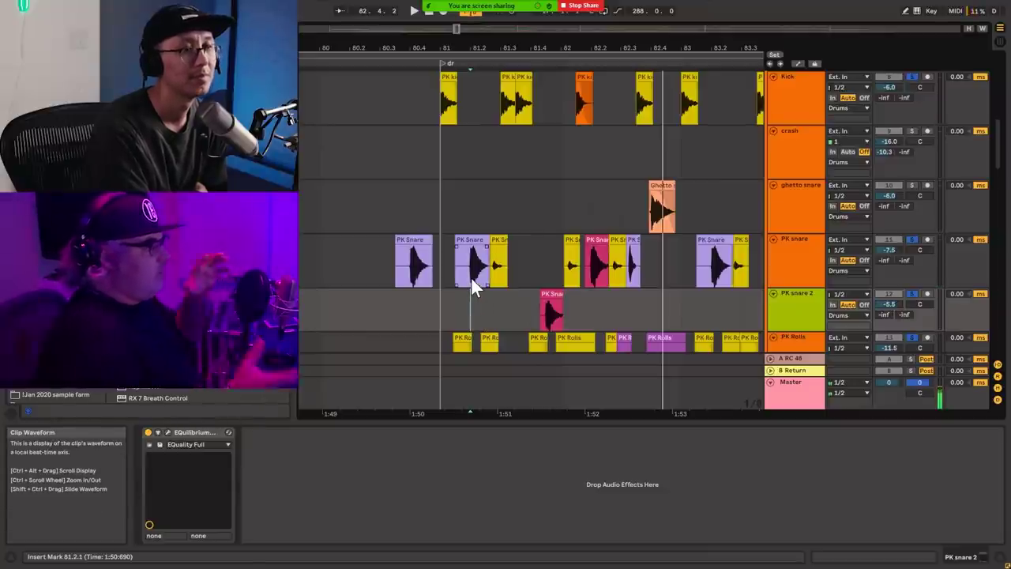
- Play the soloed kick and snares from 81.1.1 on the ghetto snare track and review the PK Rolls and cold kick tracks
{"action": "left_click", "coordinate": [436, 224]}
{"action": "key", "text": "space"}
{"action": "key", "text": "space"}
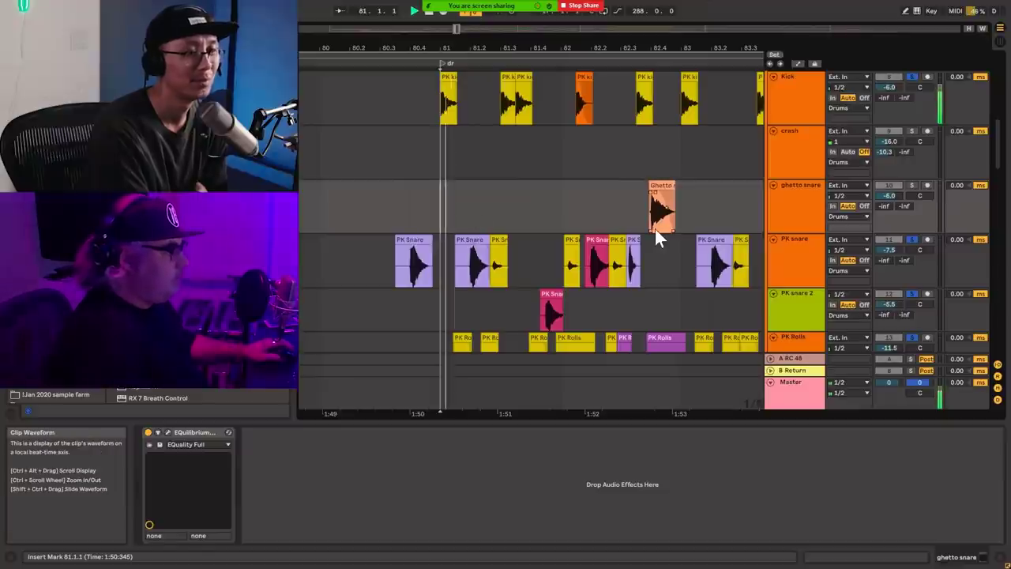
{"action": "scroll", "coordinate": [735, 272], "scroll_direction": "up", "scroll_amount": 5}
{"action": "scroll", "coordinate": [734, 272], "scroll_direction": "down", "scroll_amount": 3}
{"action": "scroll", "coordinate": [734, 273], "scroll_direction": "down", "scroll_amount": 6}
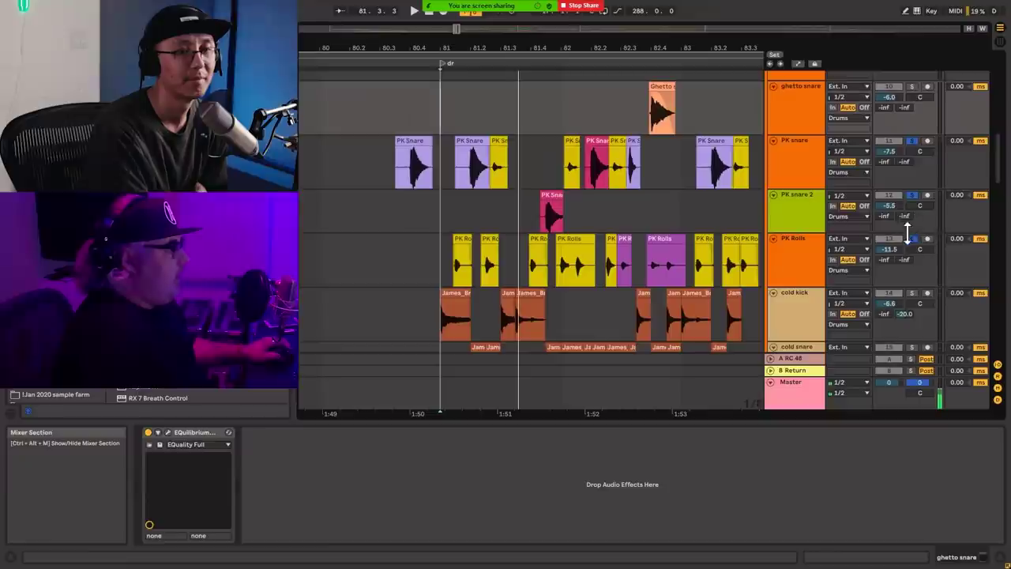
{"action": "scroll", "coordinate": [702, 283], "scroll_direction": "up", "scroll_amount": 8}
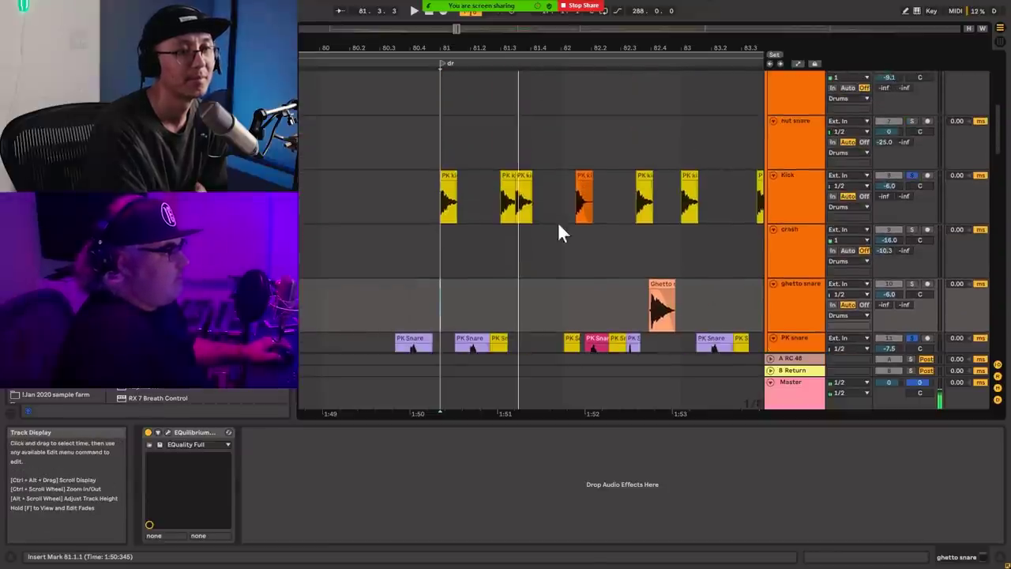
- Audition the hats and open hats together with the soloed drums from 81.1.1 on the hats track
{"action": "scroll", "coordinate": [680, 199], "scroll_direction": "up", "scroll_amount": 10}
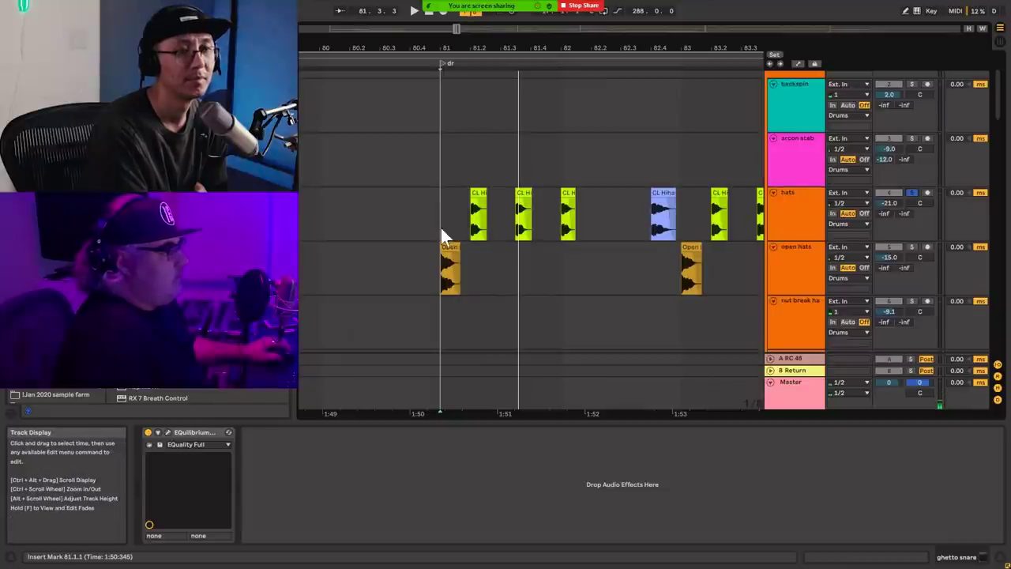
{"action": "left_click", "coordinate": [439, 226]}
{"action": "key", "text": "space"}
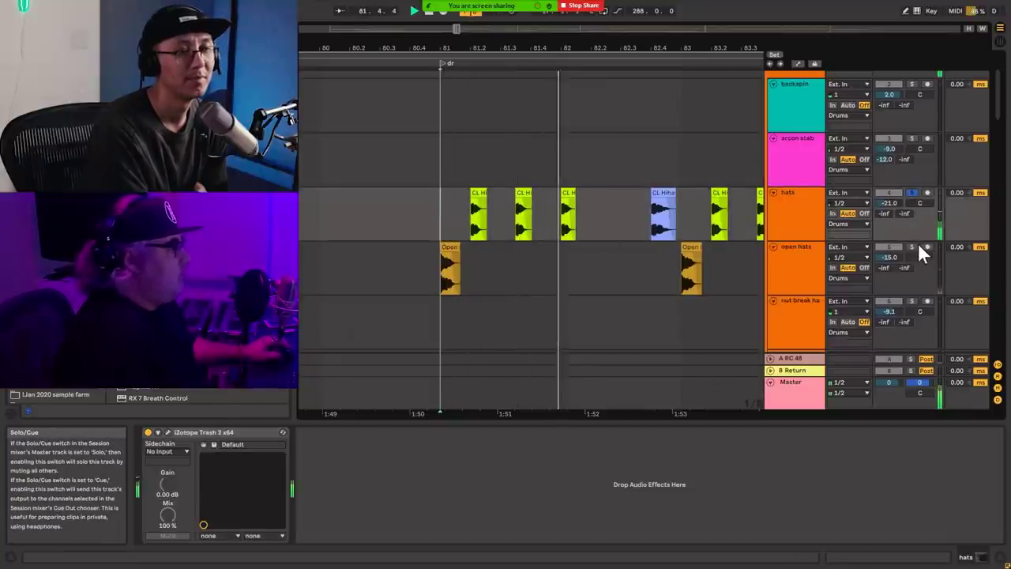
{"action": "scroll", "coordinate": [755, 265], "scroll_direction": "down", "scroll_amount": 9}
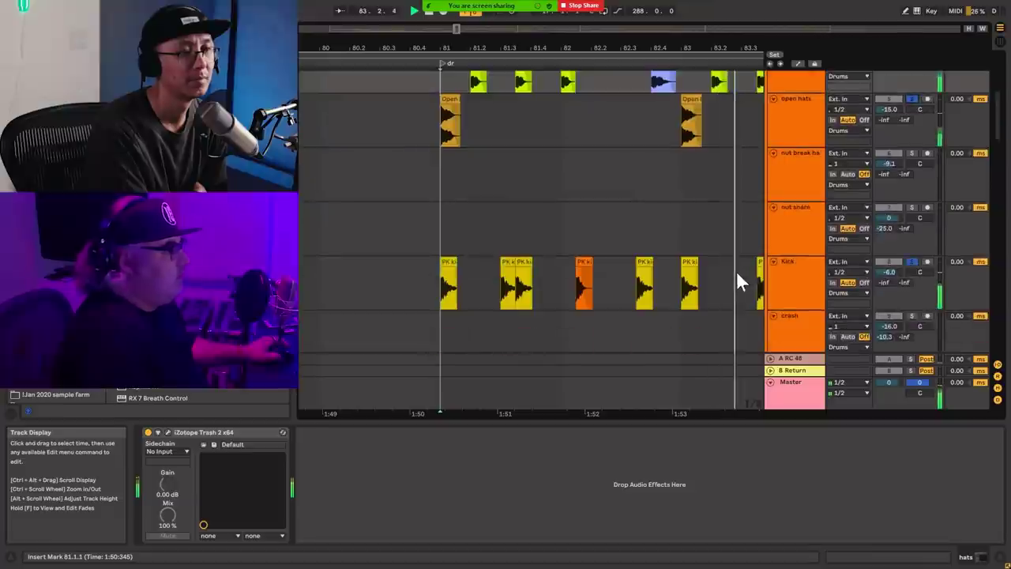
{"action": "scroll", "coordinate": [715, 304], "scroll_direction": "down", "scroll_amount": 9}
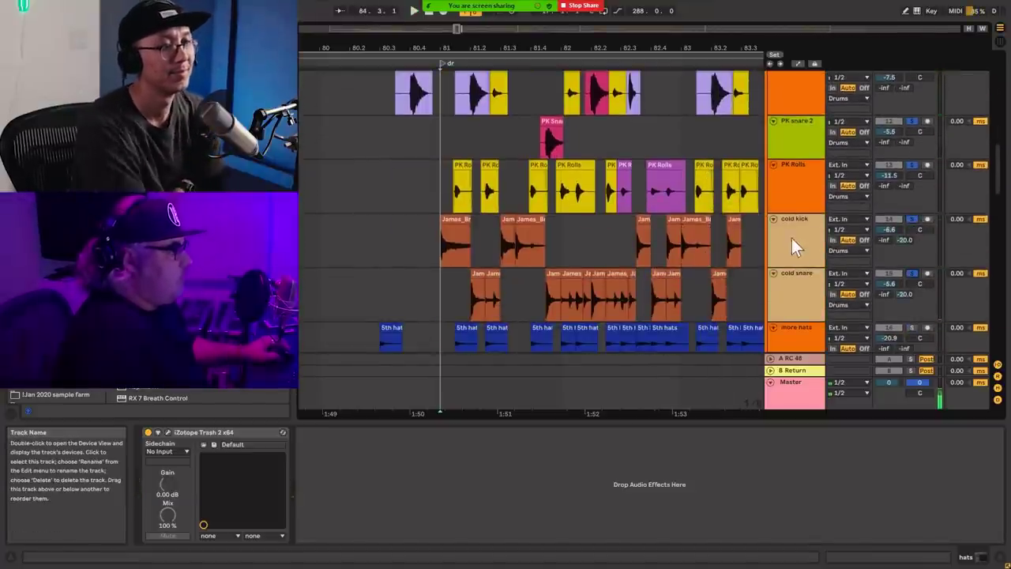
- Audition the cold kick and cold snare layers from 81.1.1, and review the more hats and rolls tracks
{"action": "key", "text": "space"}
{"action": "left_click", "coordinate": [437, 238]}
{"action": "key", "text": "space"}
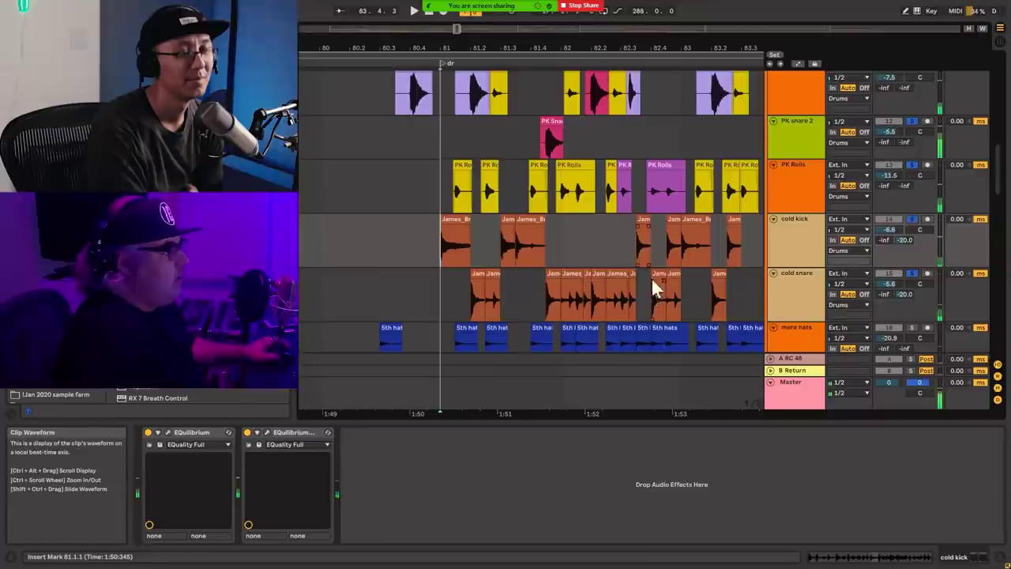
{"action": "scroll", "coordinate": [649, 264], "scroll_direction": "up", "scroll_amount": 2}
{"action": "scroll", "coordinate": [639, 280], "scroll_direction": "down", "scroll_amount": 15}
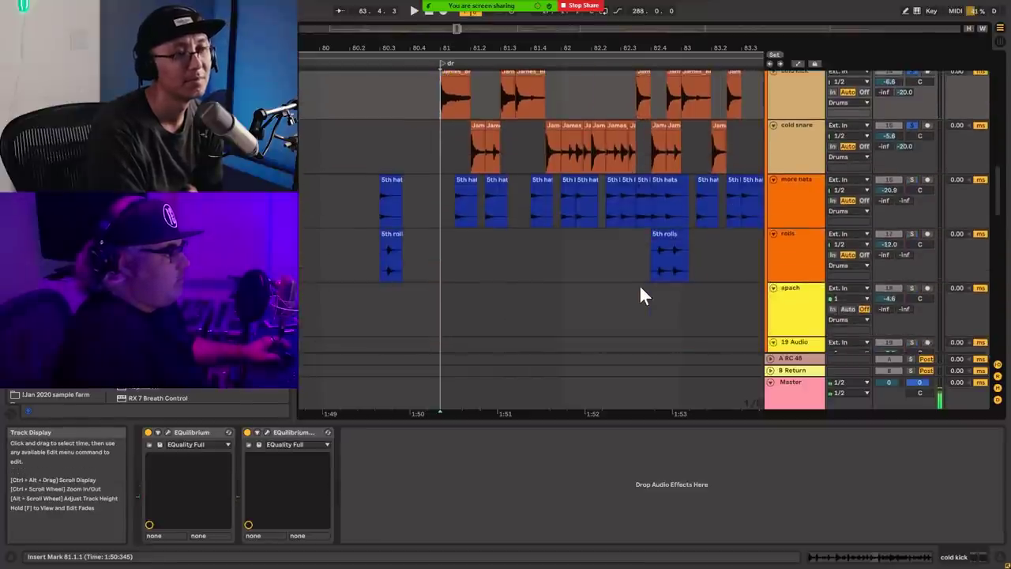
{"action": "scroll", "coordinate": [698, 279], "scroll_direction": "up", "scroll_amount": 15}
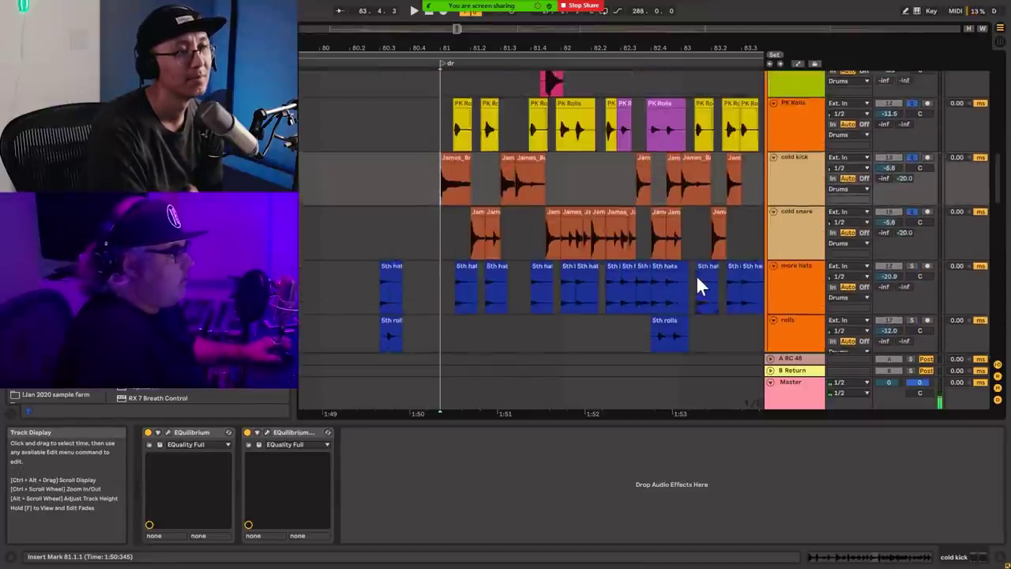
- Review the soloed hats tracks and audition the ghetto snare with the other drums from 82.1.1
{"action": "scroll", "coordinate": [696, 274], "scroll_direction": "up", "scroll_amount": 8}
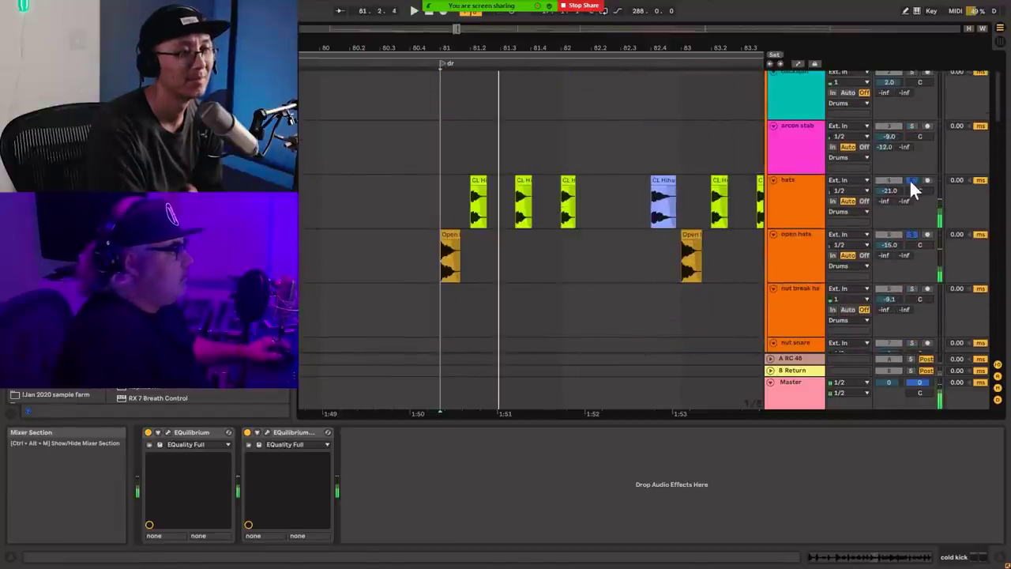
{"action": "scroll", "coordinate": [1002, 97], "scroll_direction": "up", "scroll_amount": 2}
{"action": "left_click_drag", "start_coordinate": [1002, 96], "coordinate": [986, 162]}
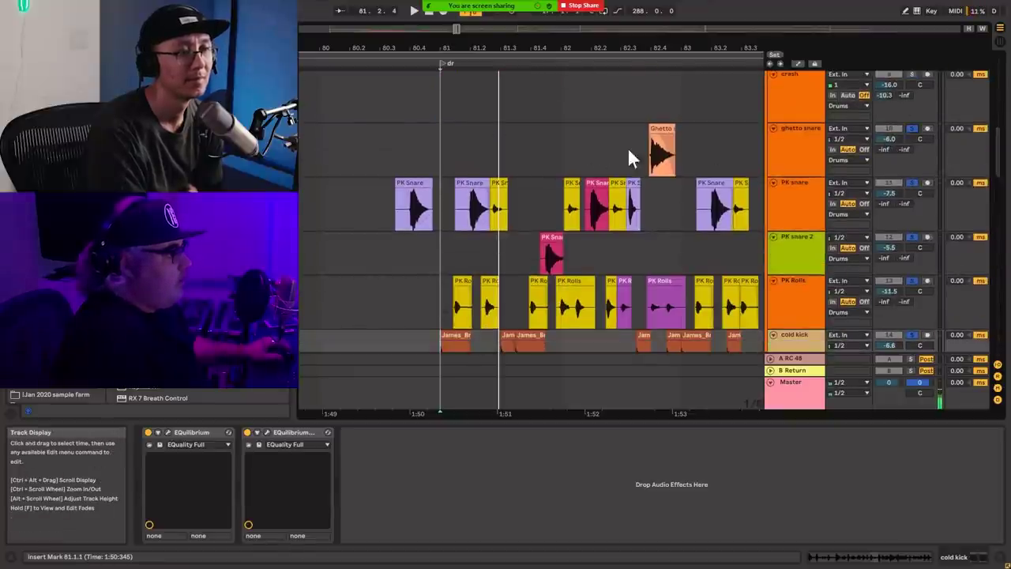
{"action": "left_click", "coordinate": [564, 162]}
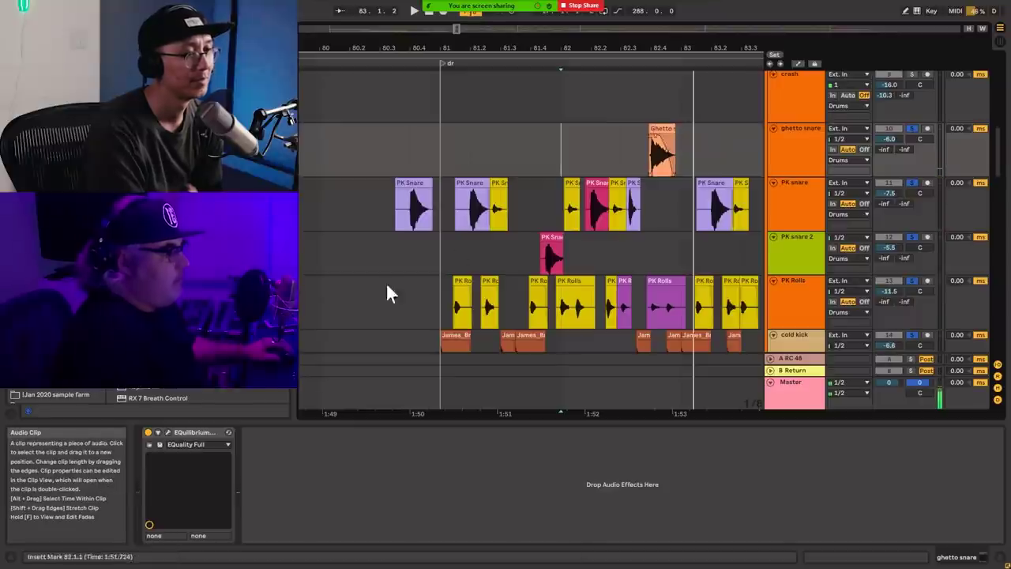
- Open the ghetto snare's EQuilibrium equalizer, inspect its 714 Hz band while playing from 81.4.3, and close the plug-in
{"action": "left_click", "coordinate": [167, 432]}
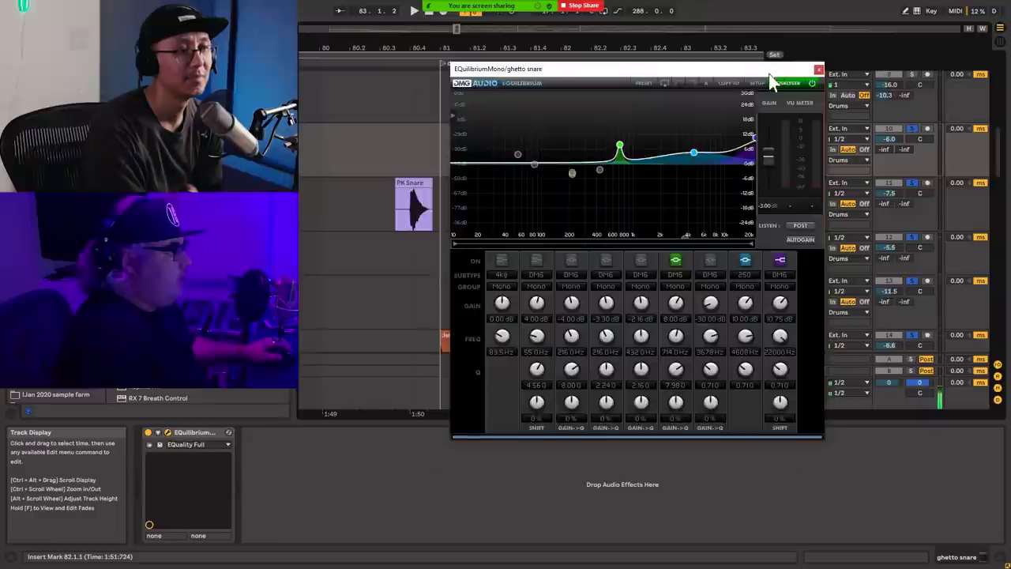
{"action": "left_click_drag", "start_coordinate": [772, 70], "coordinate": [630, 193]}
{"action": "left_click", "coordinate": [663, 131]}
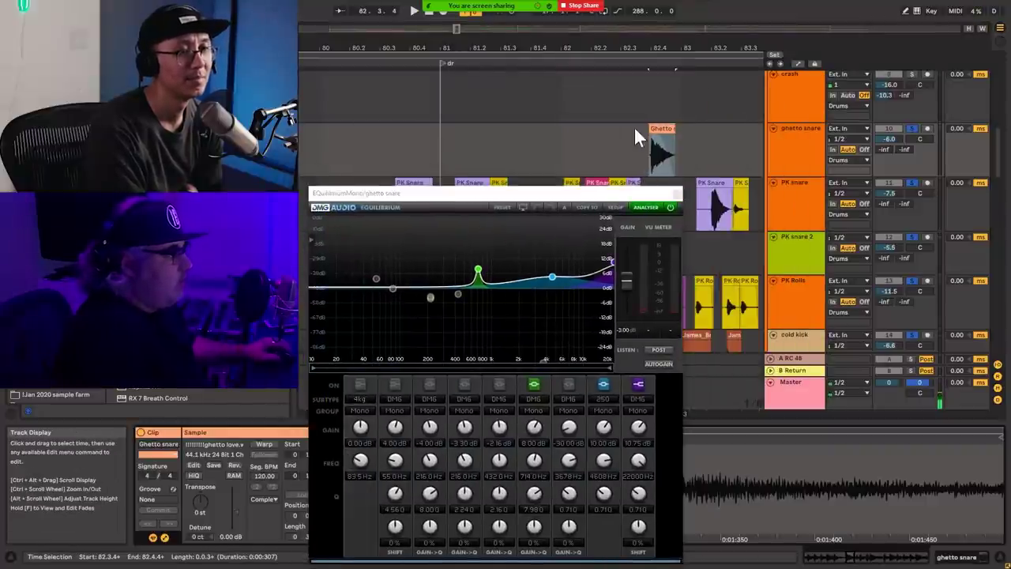
{"action": "left_click", "coordinate": [635, 134]}
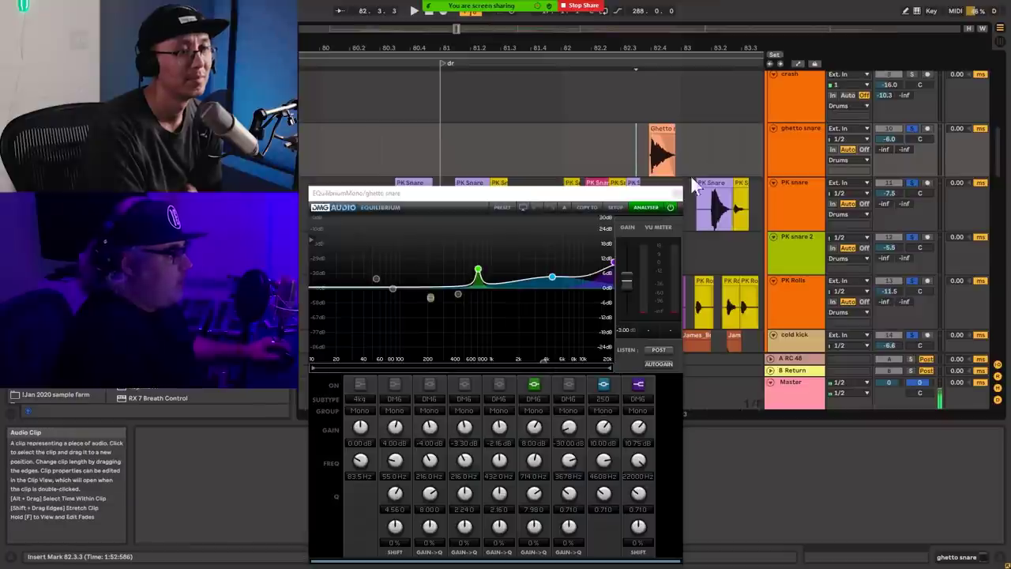
{"action": "left_click", "coordinate": [545, 145]}
{"action": "mouse_move", "coordinate": [478, 272]}
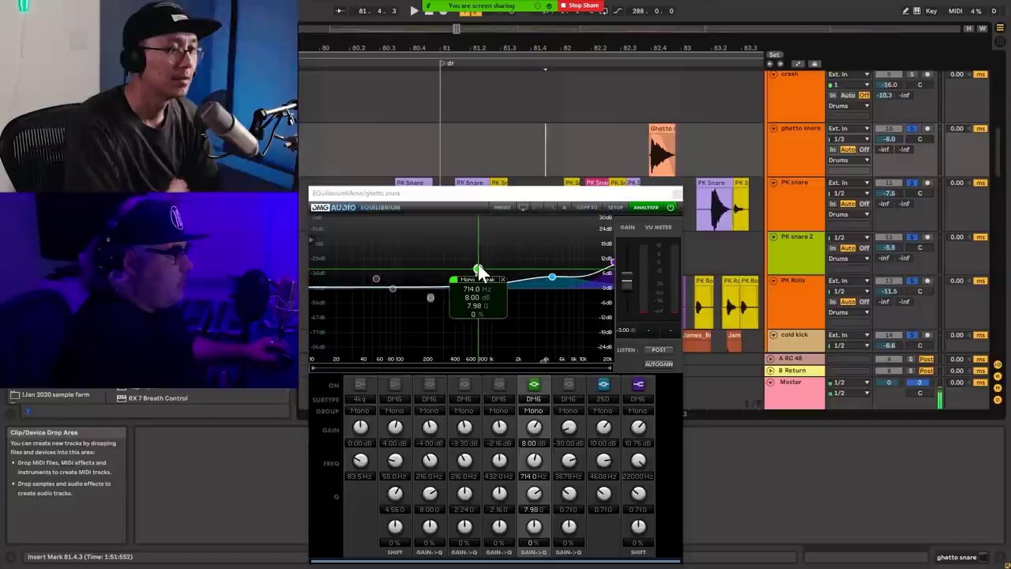
{"action": "key", "text": "space"}
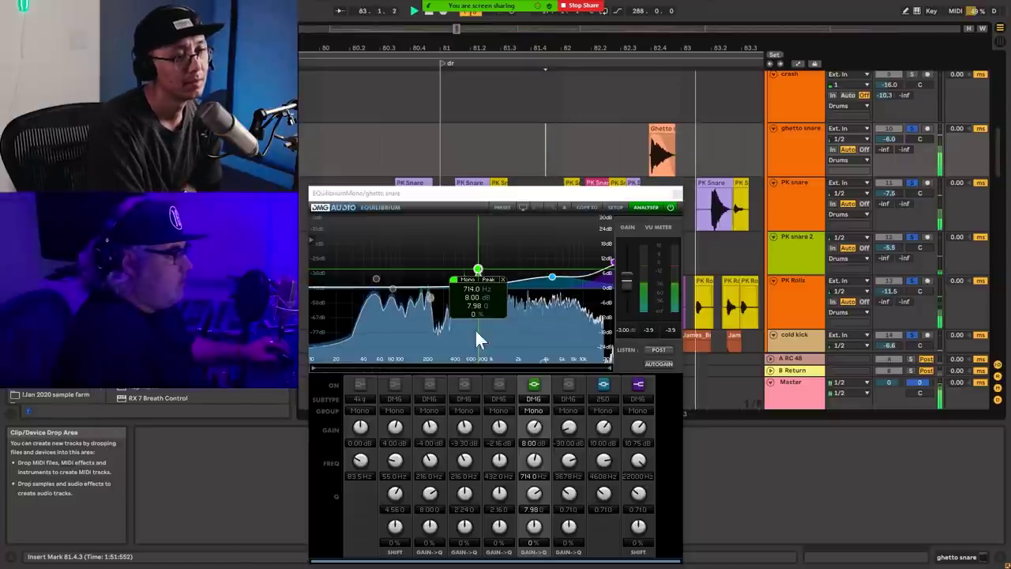
{"action": "left_click", "coordinate": [675, 191]}
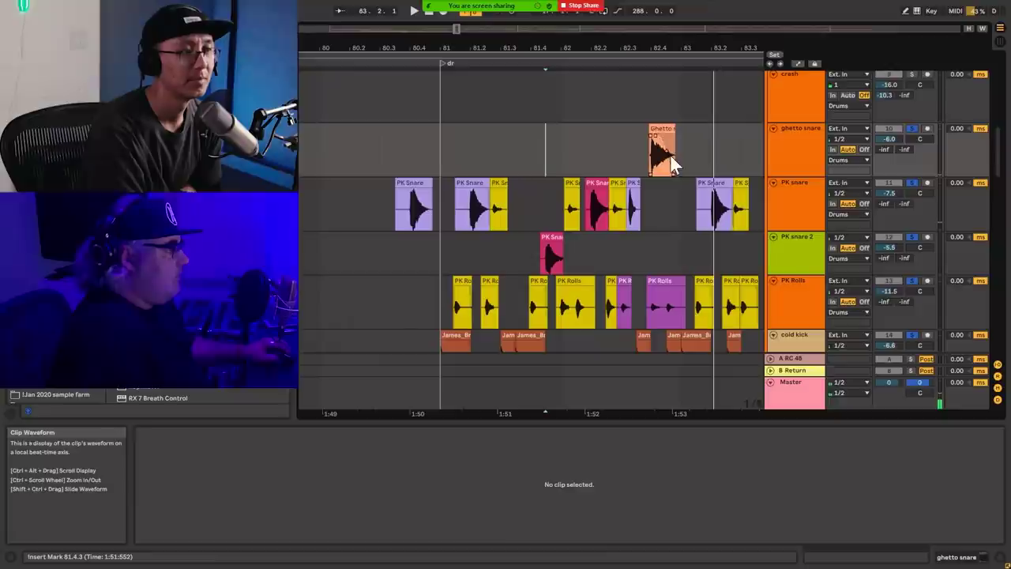
- Place the insert marker at 81.1.1 on the ghetto snare track, and audition the nut snare section from 115.2.1
{"action": "left_click", "coordinate": [439, 159]}
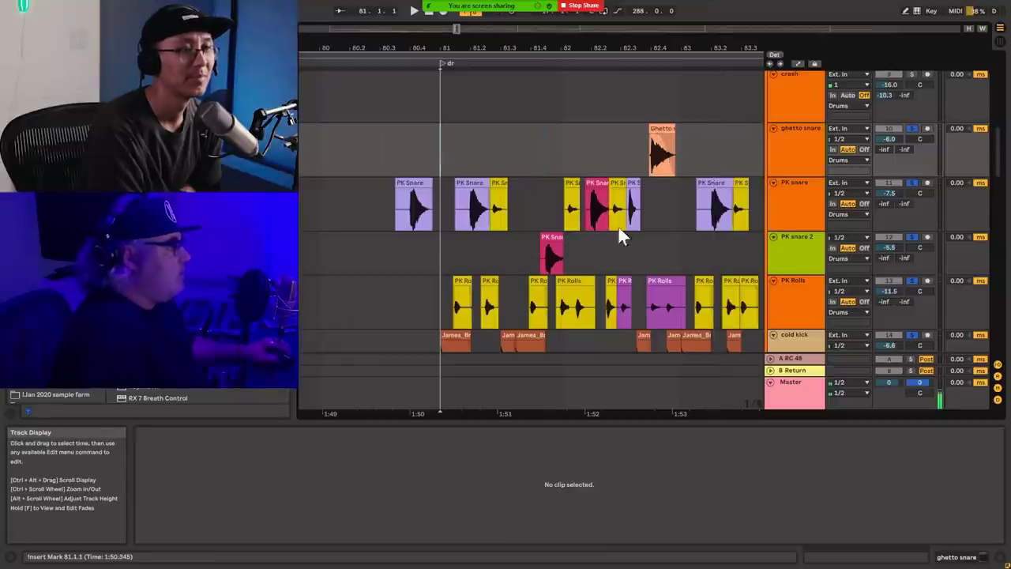
{"action": "left_click_drag", "start_coordinate": [458, 33], "coordinate": [457, 32]}
{"action": "scroll", "coordinate": [331, 210], "scroll_direction": "up", "scroll_amount": 5}
{"action": "left_click", "coordinate": [331, 210]}
{"action": "key", "text": "space"}
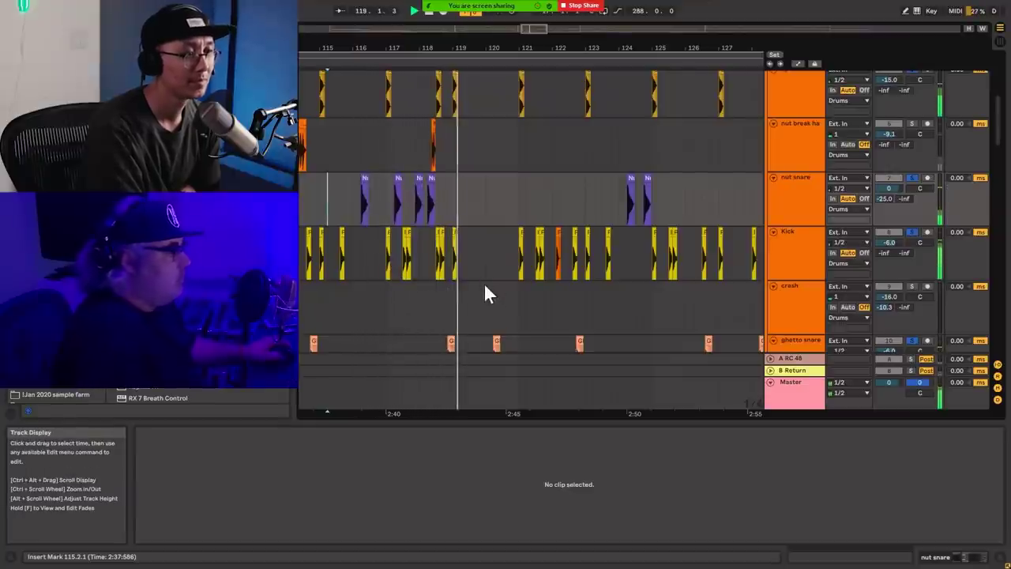
{"action": "key", "text": "space"}
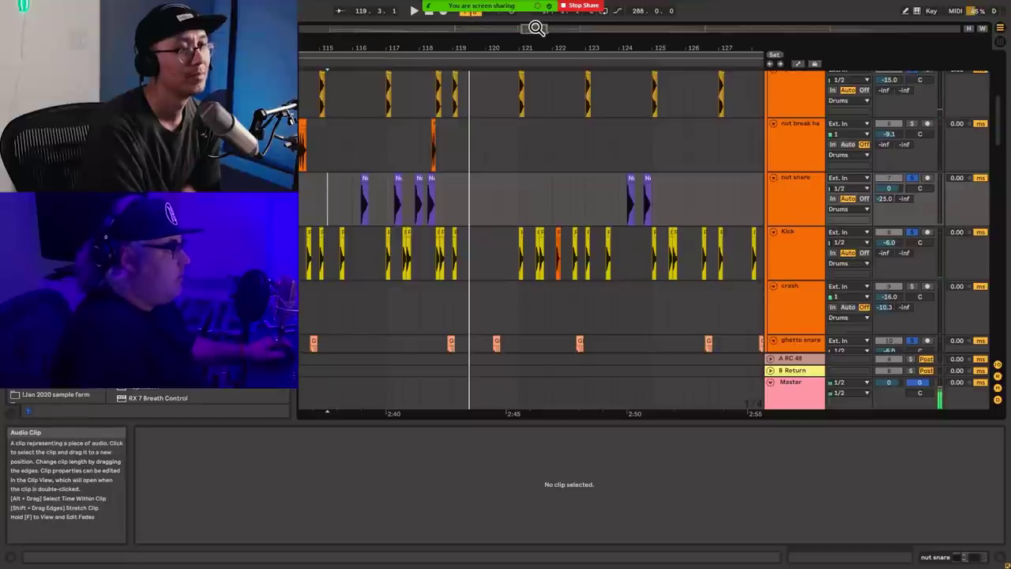
- Show the nut snare track's devices around bar 113 and open its EQuilibrium equalizer to inspect the boosted bands
{"action": "scroll", "coordinate": [537, 28], "scroll_direction": "up", "scroll_amount": 8}
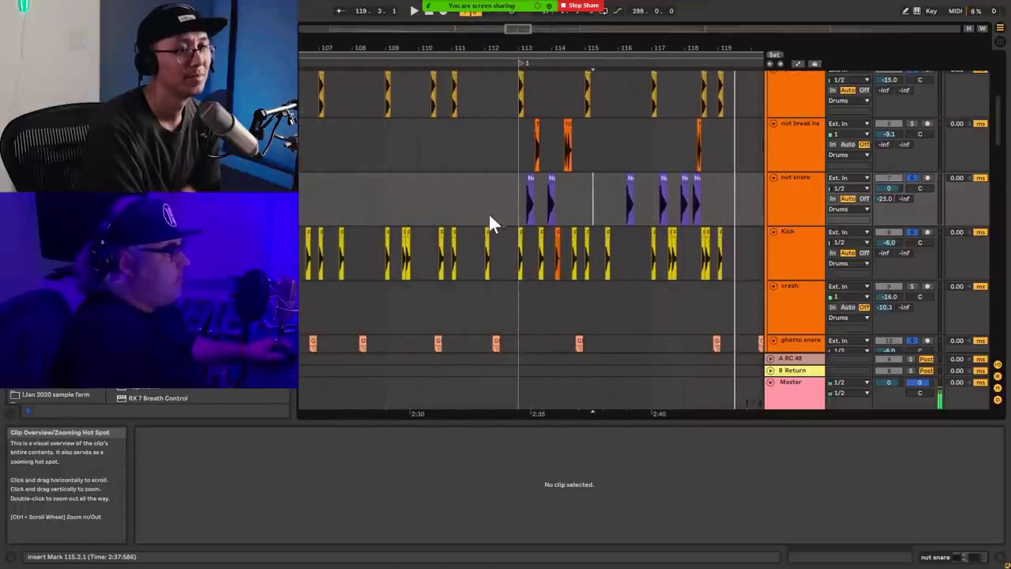
{"action": "left_click", "coordinate": [788, 207]}
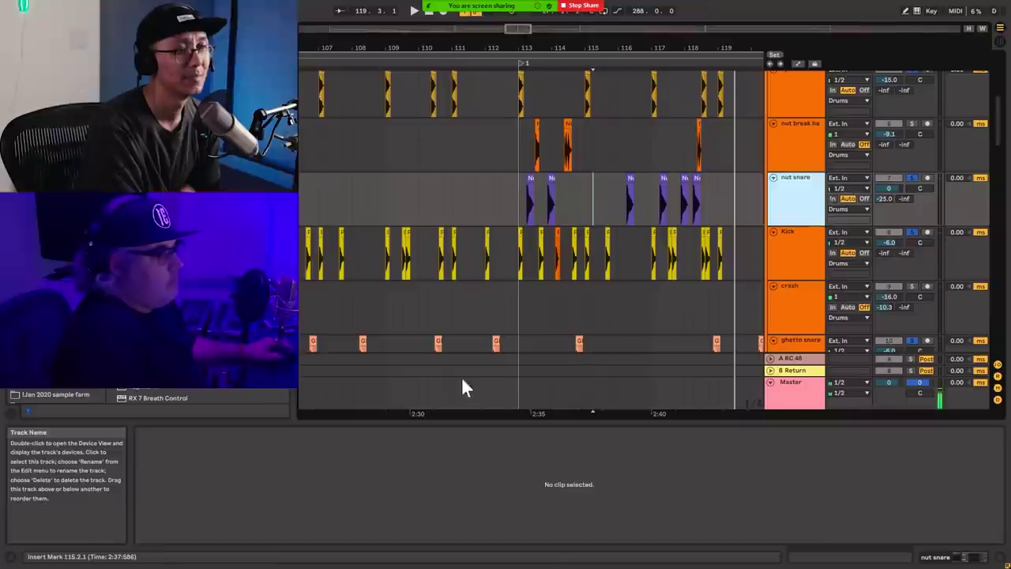
{"action": "left_click", "coordinate": [531, 198]}
{"action": "double_click", "coordinate": [791, 207]}
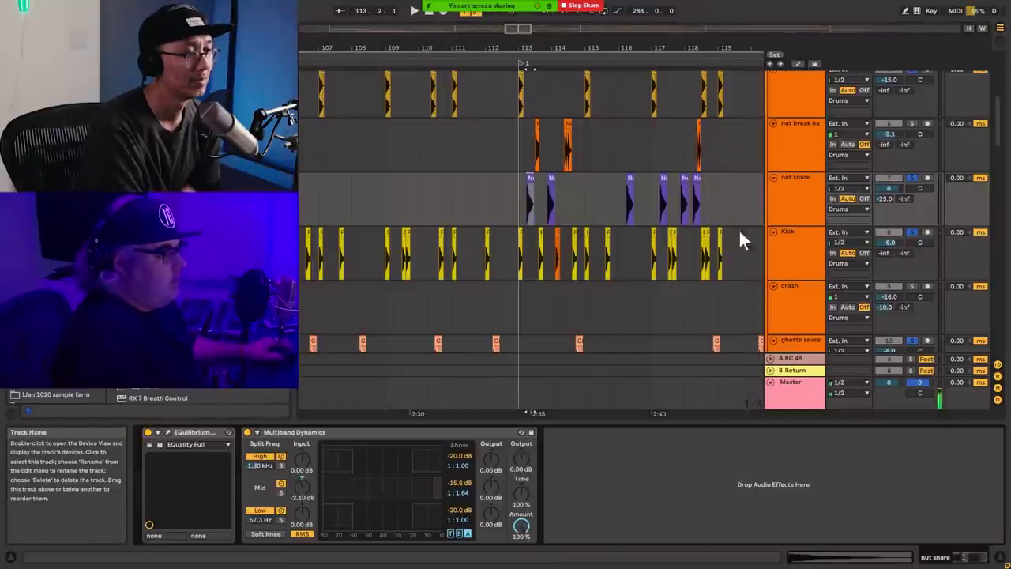
{"action": "left_click", "coordinate": [166, 429]}
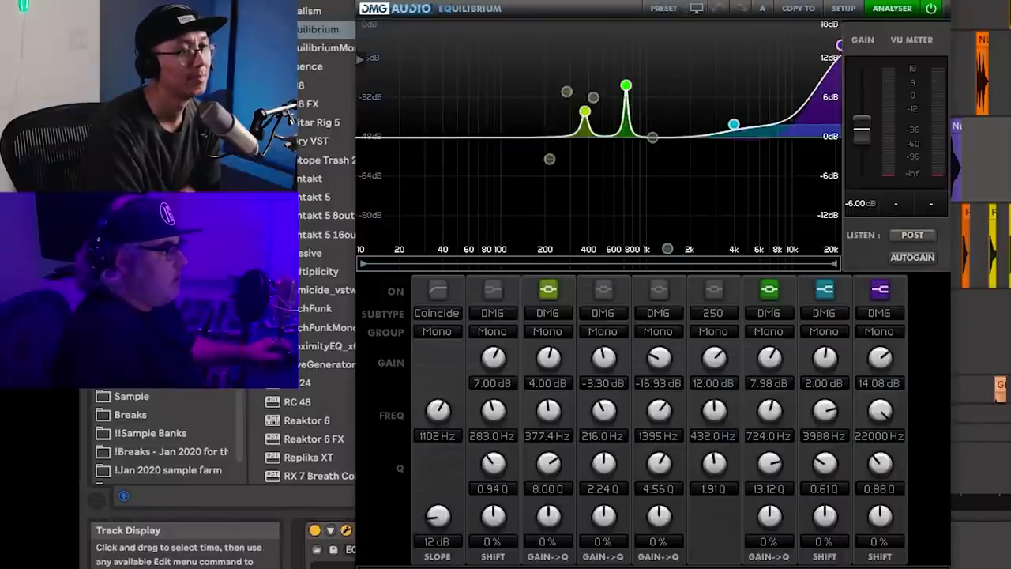
{"action": "key", "text": "space"}
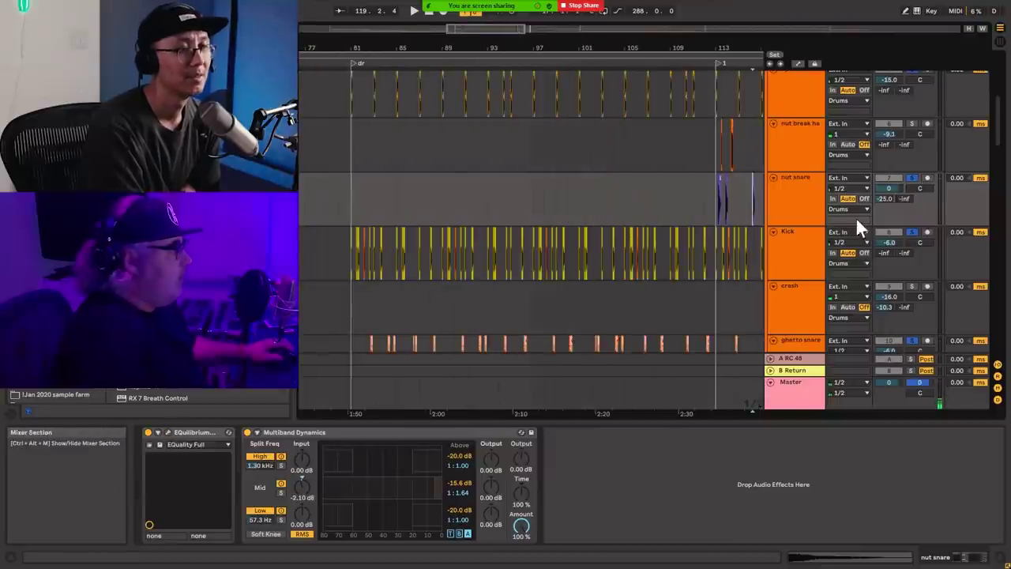
- Review the vocal and layers tracks around bar 81, and audition the UGH vocal with the drums from 84.4.1
{"action": "scroll", "coordinate": [885, 253], "scroll_direction": "down", "scroll_amount": 10}
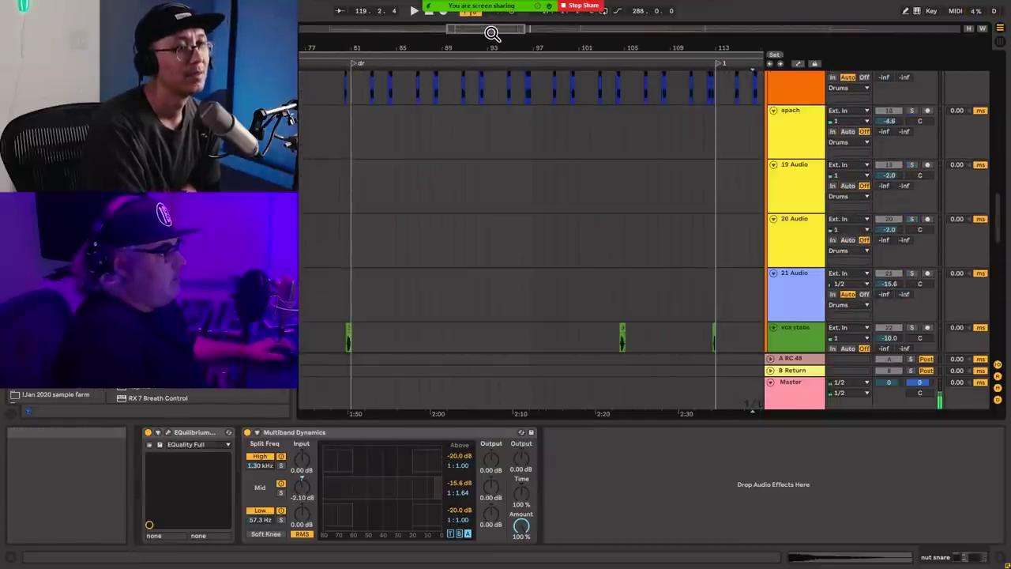
{"action": "scroll", "coordinate": [490, 34], "scroll_direction": "down", "scroll_amount": 5}
{"action": "scroll", "coordinate": [487, 34], "scroll_direction": "down", "scroll_amount": 3}
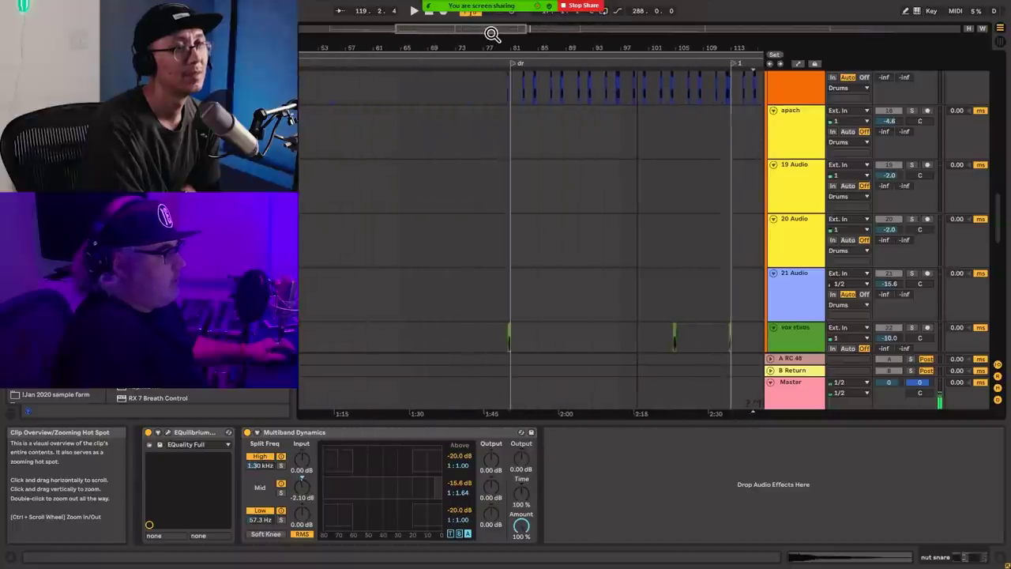
{"action": "scroll", "coordinate": [474, 158], "scroll_direction": "down", "scroll_amount": 10}
{"action": "left_click", "coordinate": [399, 191]}
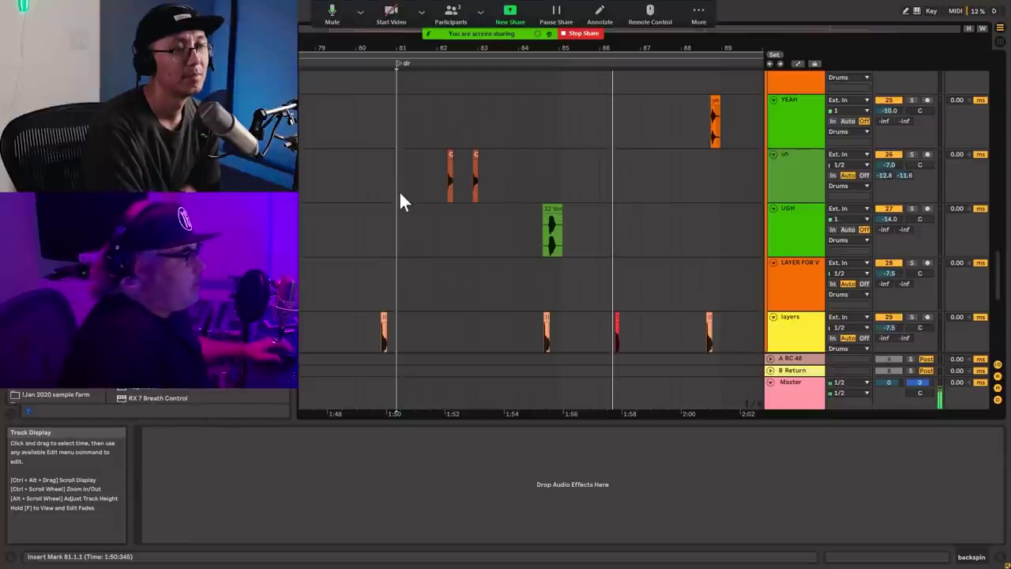
{"action": "left_click", "coordinate": [549, 239]}
{"action": "key", "text": "space"}
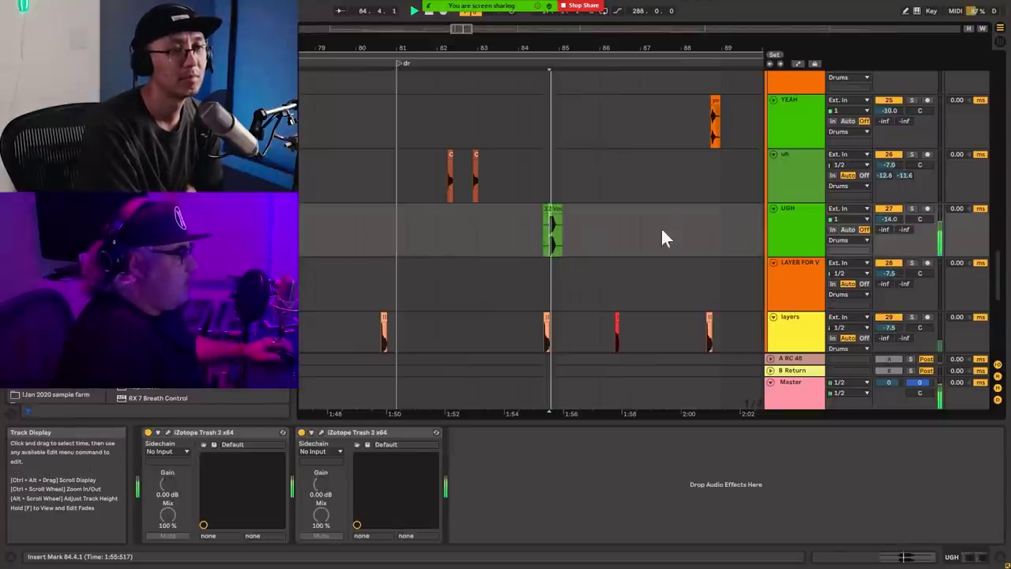
{"action": "left_click_drag", "start_coordinate": [1000, 277], "coordinate": [996, 115]}
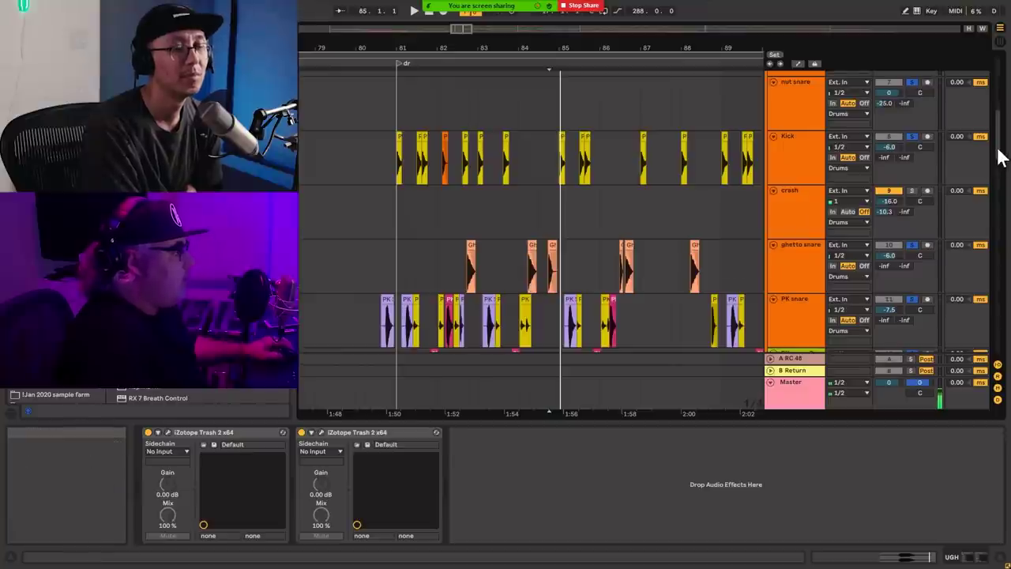
- Audition the layers track's clip beneath the UGH vocal in bar 84, starting ahead of the clip and from 84.3.3
{"action": "scroll", "coordinate": [1000, 165], "scroll_direction": "down", "scroll_amount": 5}
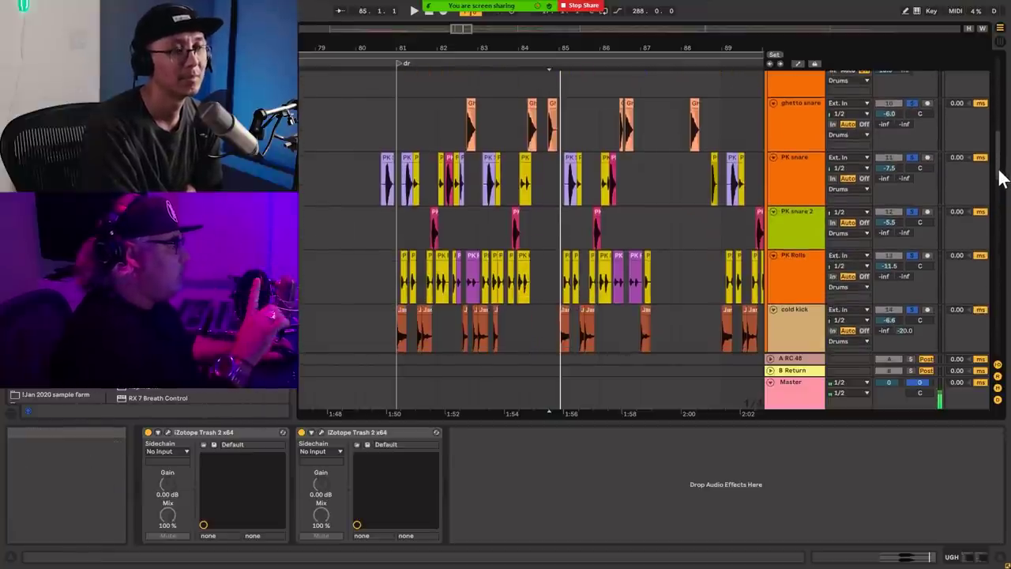
{"action": "left_click_drag", "start_coordinate": [1000, 169], "coordinate": [1006, 340]}
{"action": "left_click", "coordinate": [535, 245]}
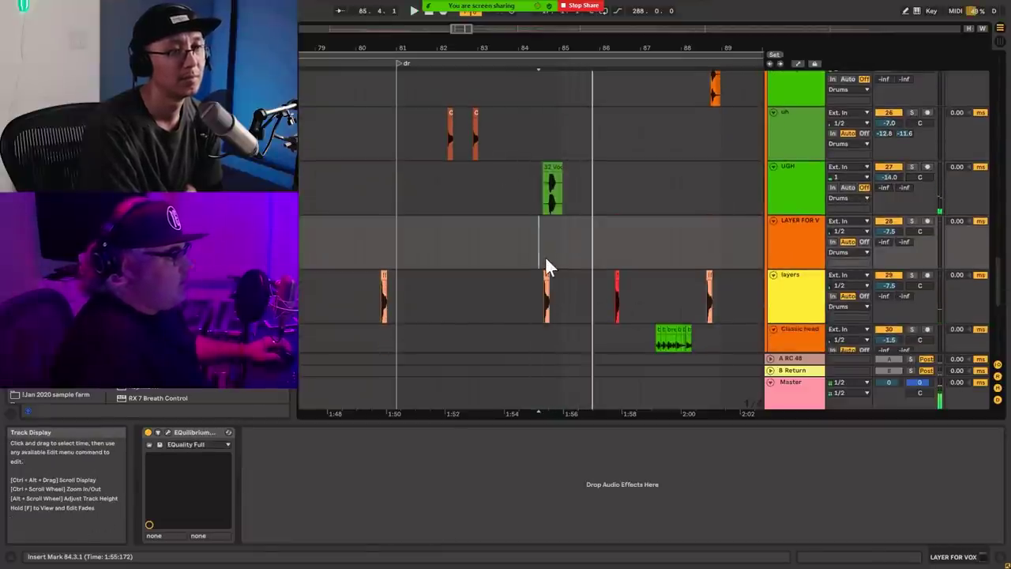
{"action": "scroll", "coordinate": [552, 259], "scroll_direction": "up", "scroll_amount": 5}
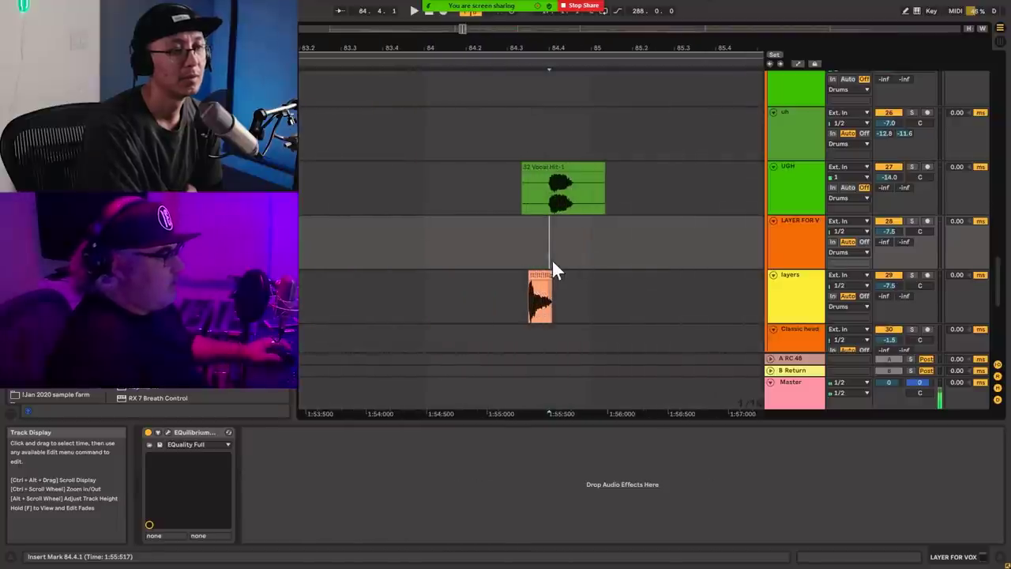
{"action": "left_click", "coordinate": [495, 302]}
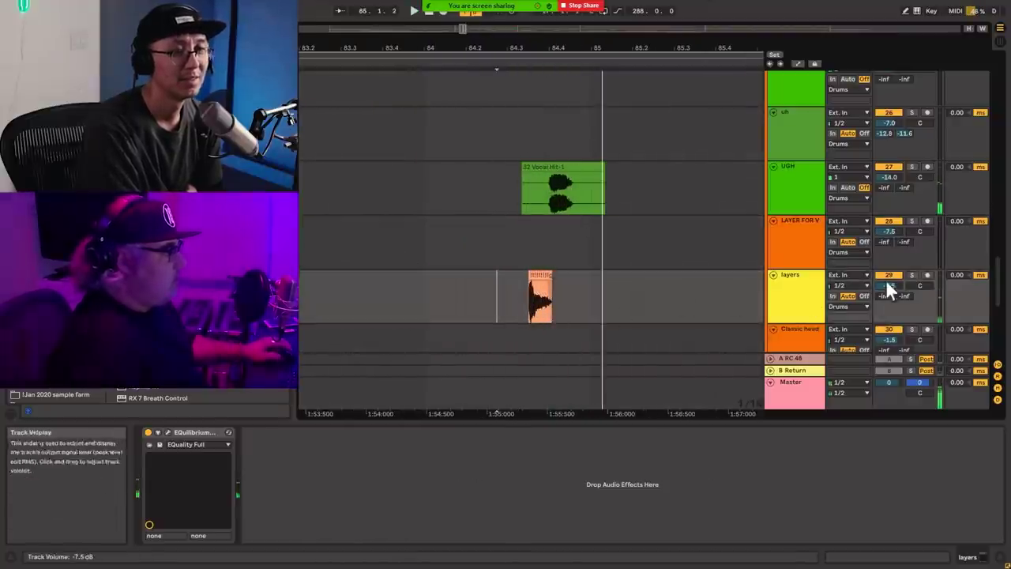
{"action": "left_click", "coordinate": [528, 296]}
{"action": "key", "text": "space"}
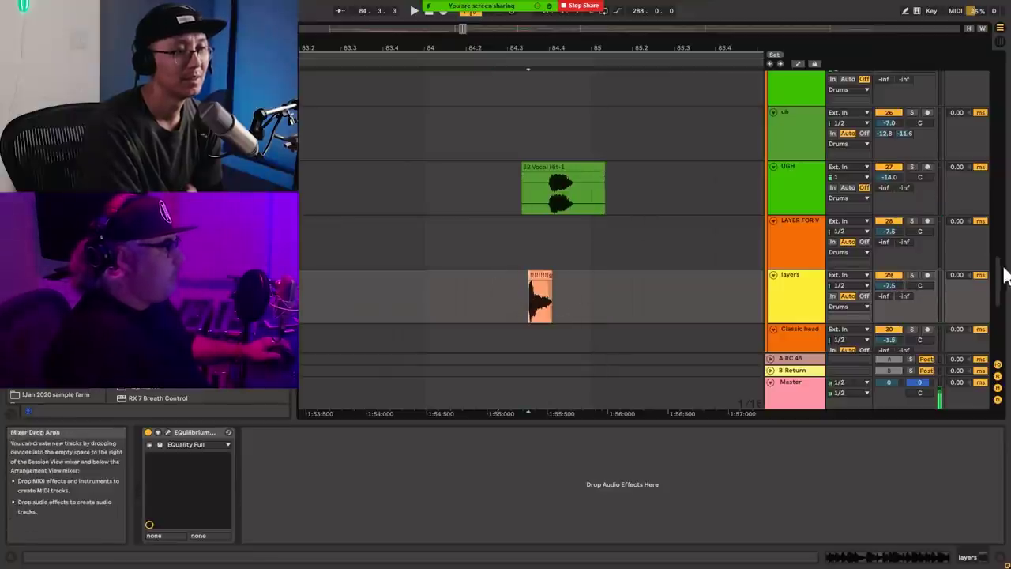
- Audition the Classic headz break clip from 87.2.3
{"action": "left_click_drag", "start_coordinate": [997, 285], "coordinate": [973, 225]}
{"action": "left_click_drag", "start_coordinate": [482, 29], "coordinate": [458, 31]}
{"action": "scroll", "coordinate": [530, 190], "scroll_direction": "down", "scroll_amount": 3}
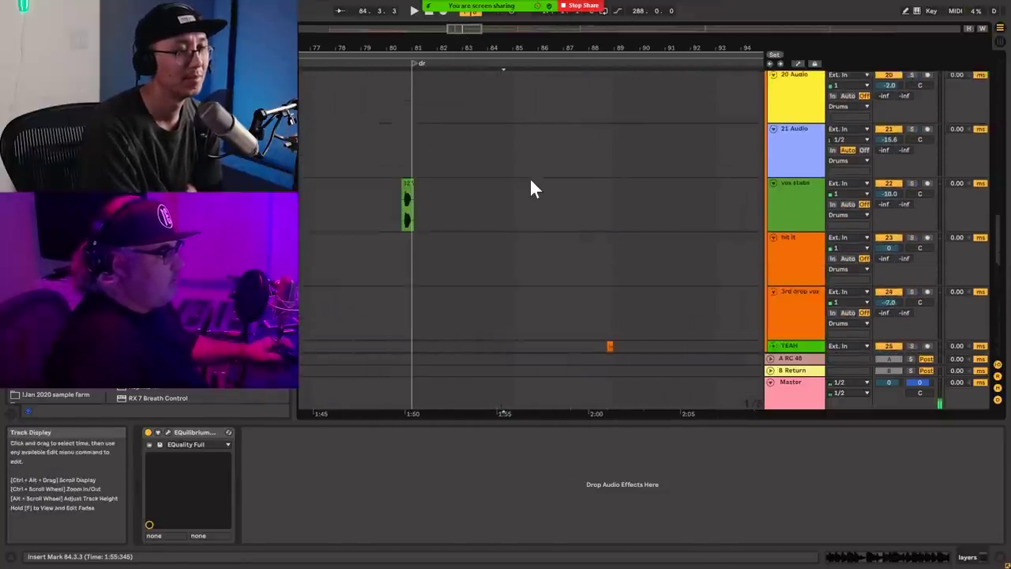
{"action": "scroll", "coordinate": [531, 186], "scroll_direction": "down", "scroll_amount": 10}
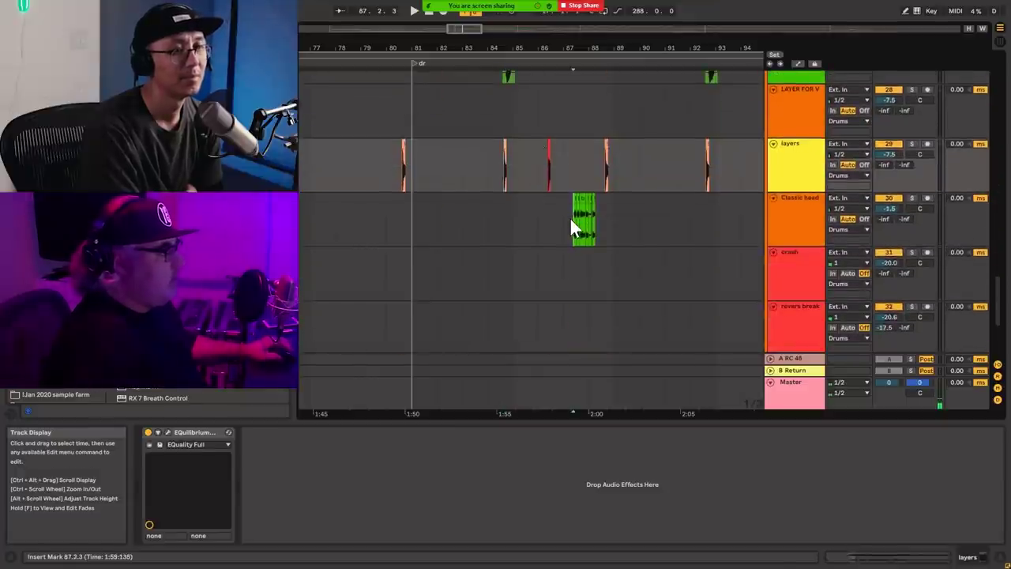
{"action": "left_click", "coordinate": [573, 220]}
{"action": "key", "text": "space"}
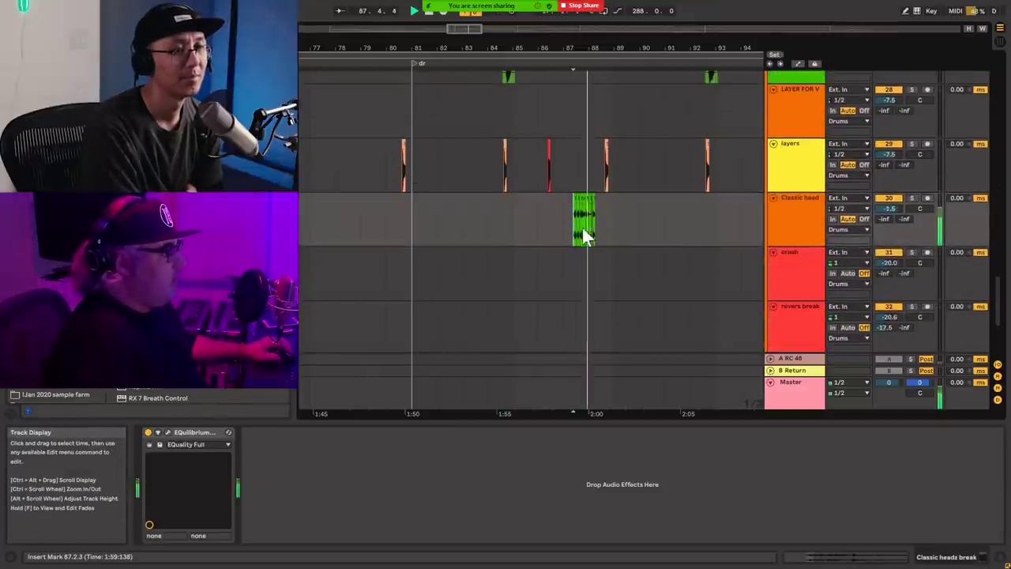
{"action": "left_click_drag", "start_coordinate": [475, 28], "coordinate": [513, 267]}
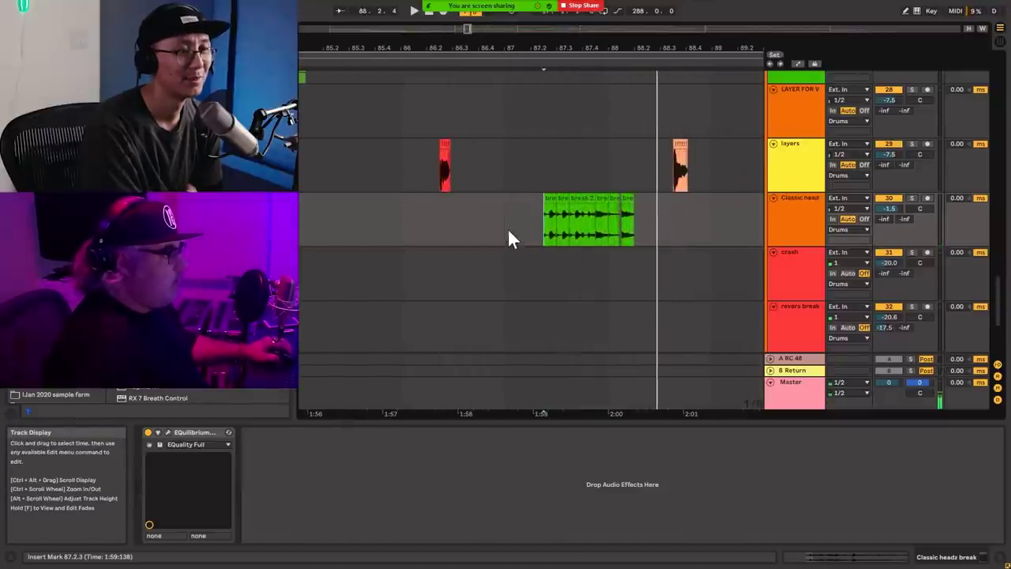
- Audition the lead-in to the Classic headz break from just before bar 87 and from 87.2.1
{"action": "left_click", "coordinate": [503, 228]}
{"action": "key", "text": "space"}
{"action": "key", "text": "space"}
{"action": "key", "text": "space"}
{"action": "left_click", "coordinate": [532, 175]}
{"action": "key", "text": "space"}
{"action": "key", "text": "space"}
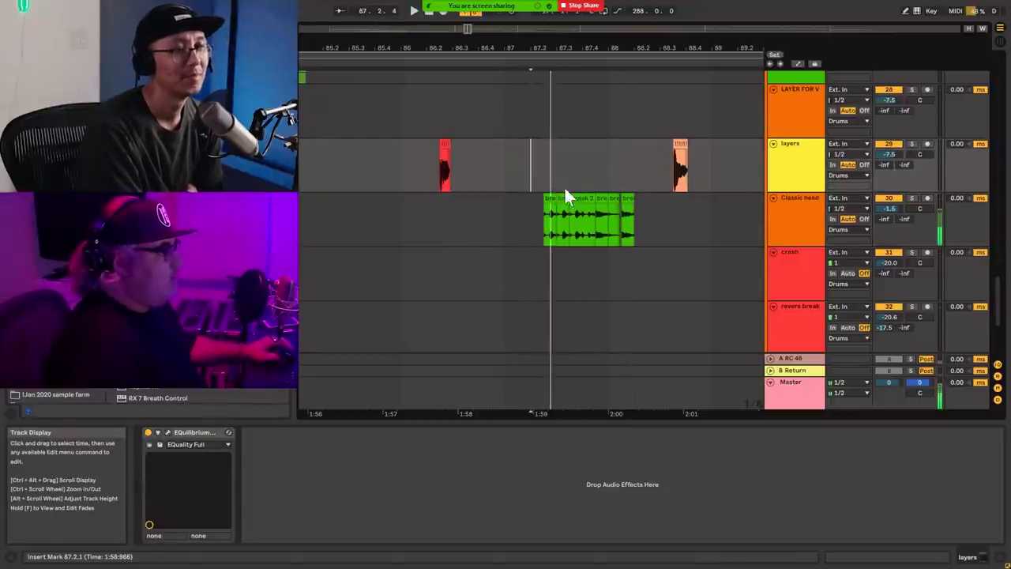
- Switch to the YouTube video of Blues VIP, return to Ableton Live, and place the insert marker at 81.1.1 on the backspin track
{"action": "key", "text": "alt+Tab"}
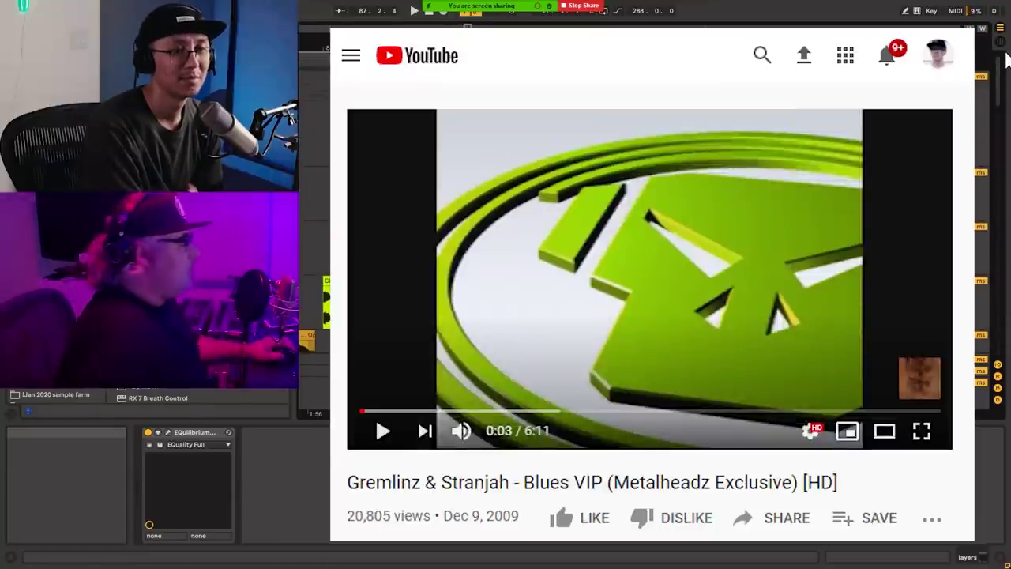
{"action": "key", "text": "alt+Tab"}
{"action": "left_click_drag", "start_coordinate": [467, 28], "coordinate": [461, 28]}
{"action": "left_click", "coordinate": [419, 197]}
{"action": "left_click_drag", "start_coordinate": [999, 97], "coordinate": [999, 128]}
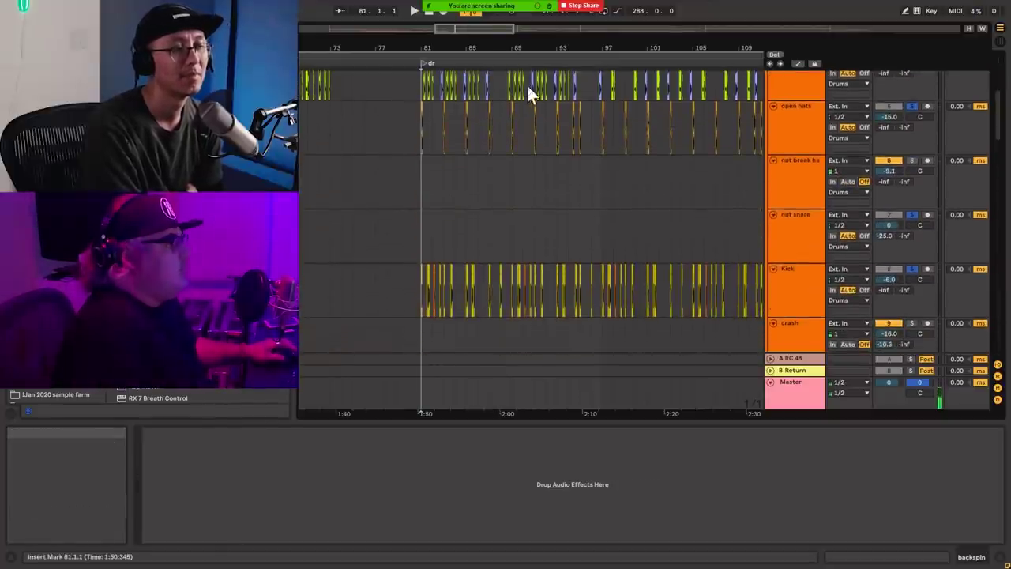
- Review the arcon stab, hats and open hats clips from bar 81, placing the insert marker at 81.1.1 and 82.3.1 on arcon stab
{"action": "scroll", "coordinate": [525, 198], "scroll_direction": "up", "scroll_amount": 5}
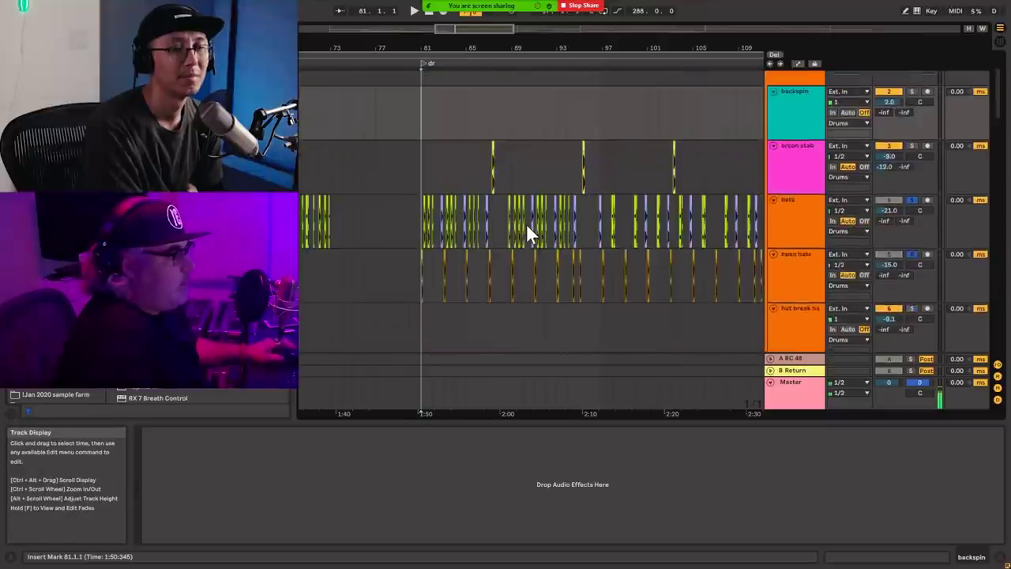
{"action": "left_click", "coordinate": [420, 245]}
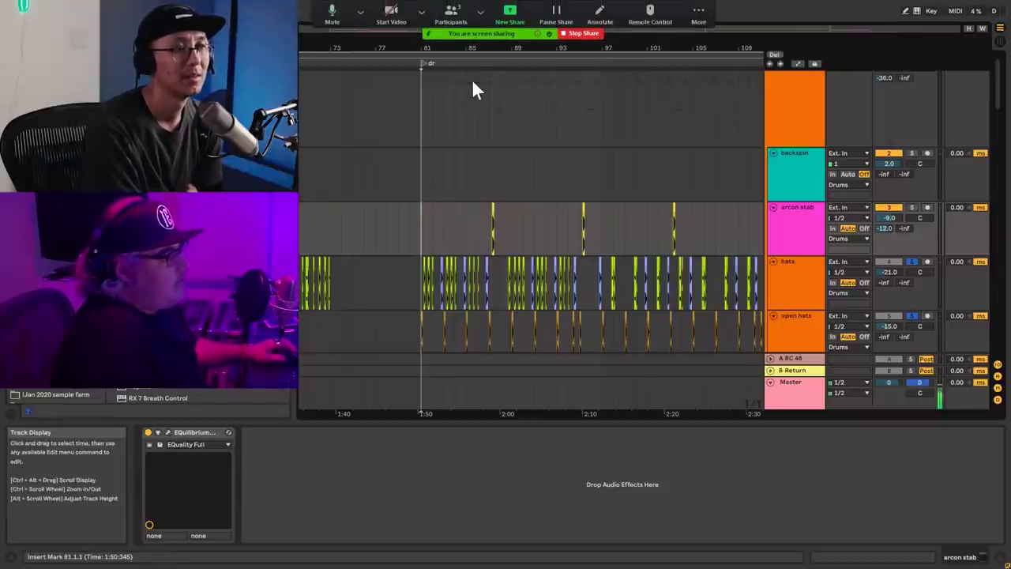
{"action": "left_click_drag", "start_coordinate": [463, 34], "coordinate": [465, 33]}
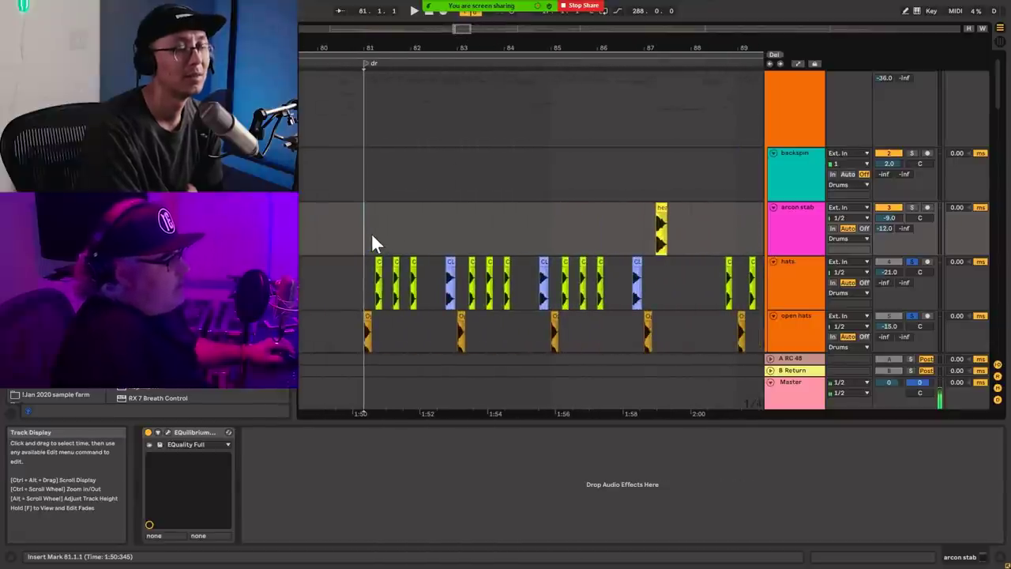
{"action": "left_click", "coordinate": [434, 227]}
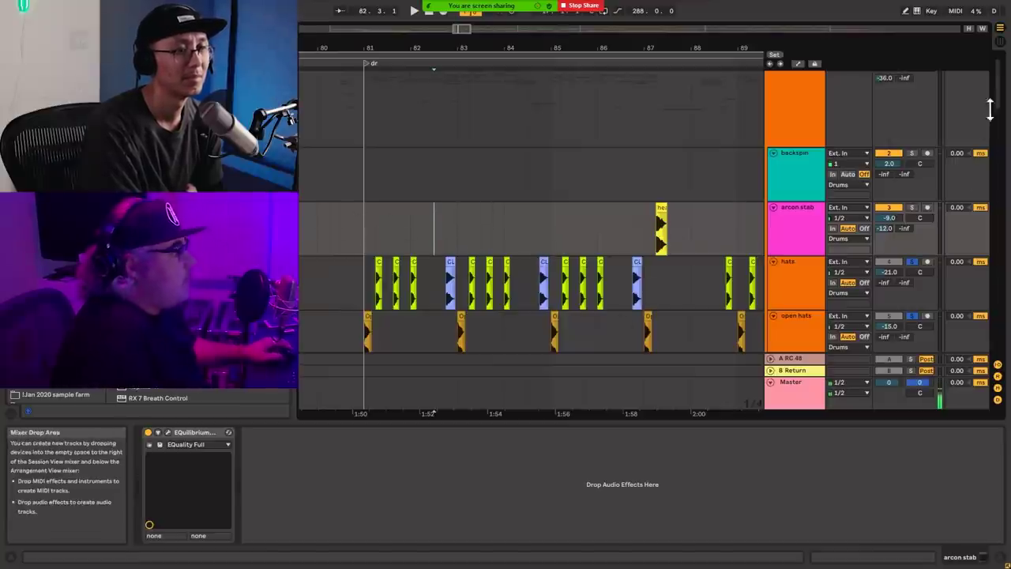
- Review the PK snare, cold kick, cold snare, more hats and rolls tracks from 81.1.1
{"action": "scroll", "coordinate": [984, 124], "scroll_direction": "down", "scroll_amount": 5}
{"action": "left_click", "coordinate": [366, 231]}
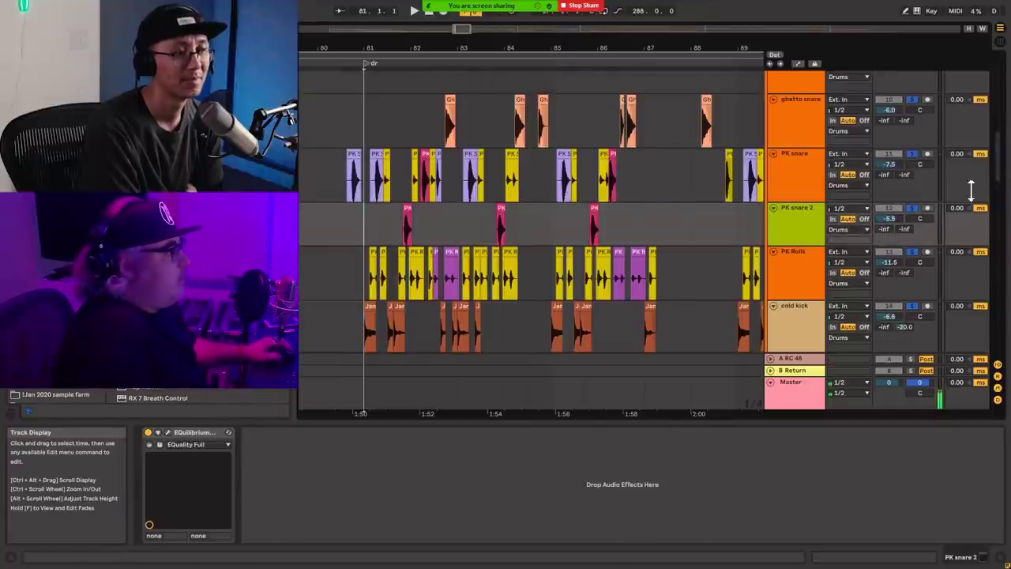
{"action": "left_click_drag", "start_coordinate": [1000, 165], "coordinate": [1000, 197]}
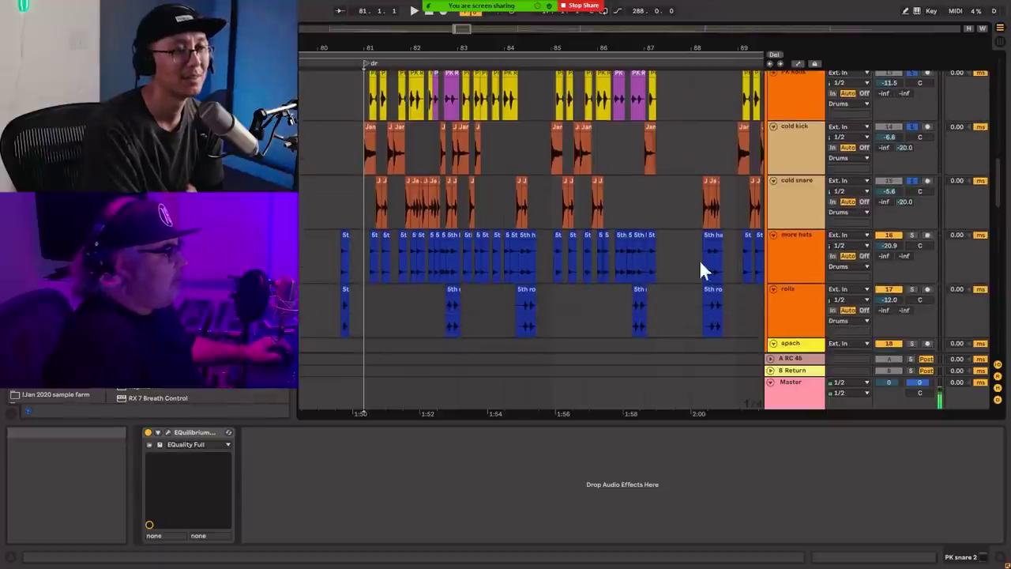
{"action": "scroll", "coordinate": [622, 262], "scroll_direction": "down", "scroll_amount": 3}
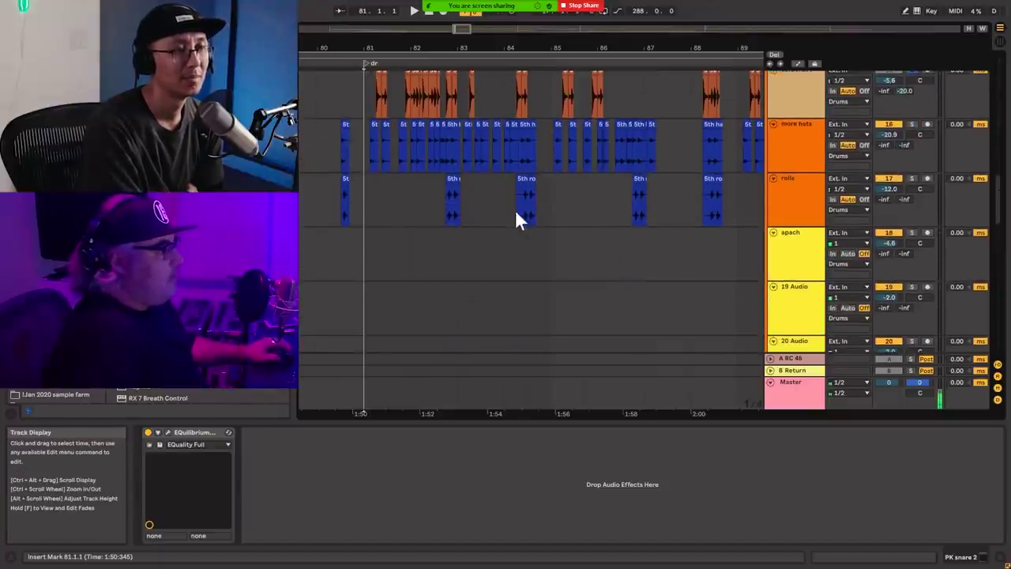
- Place the insert marker at 84.2.1 on the rolls track, and lengthen the fade-out of the cold snare clip ending at 84.3
{"action": "left_click", "coordinate": [515, 207]}
{"action": "scroll", "coordinate": [515, 207], "scroll_direction": "up", "scroll_amount": 8}
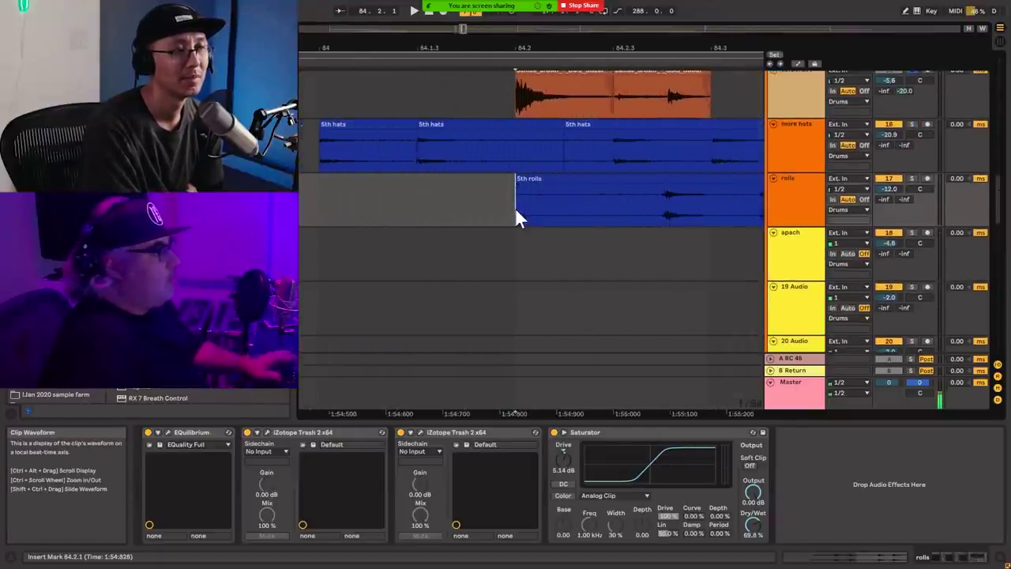
{"action": "scroll", "coordinate": [691, 128], "scroll_direction": "up", "scroll_amount": 2}
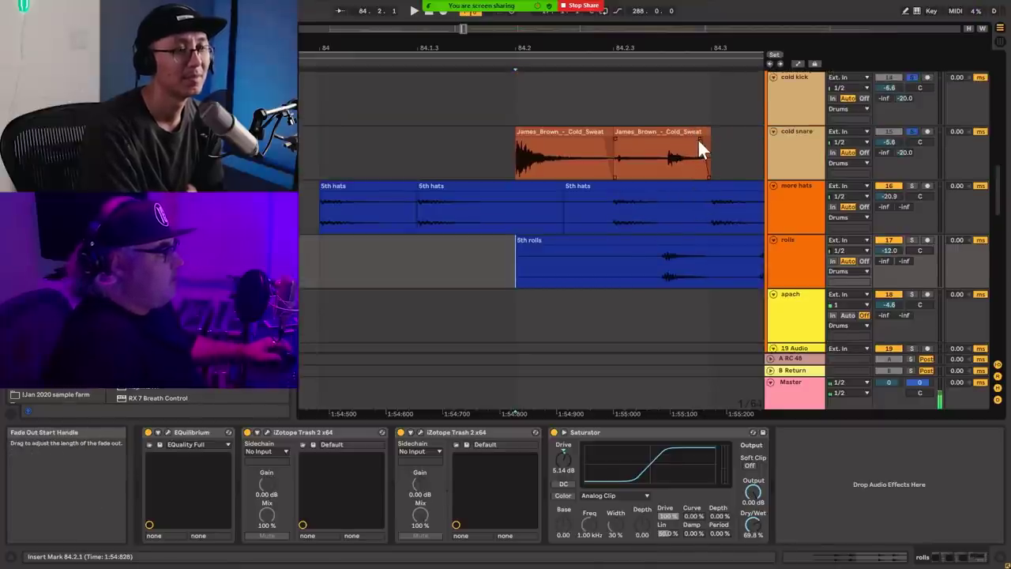
{"action": "left_click_drag", "start_coordinate": [700, 136], "coordinate": [670, 137]}
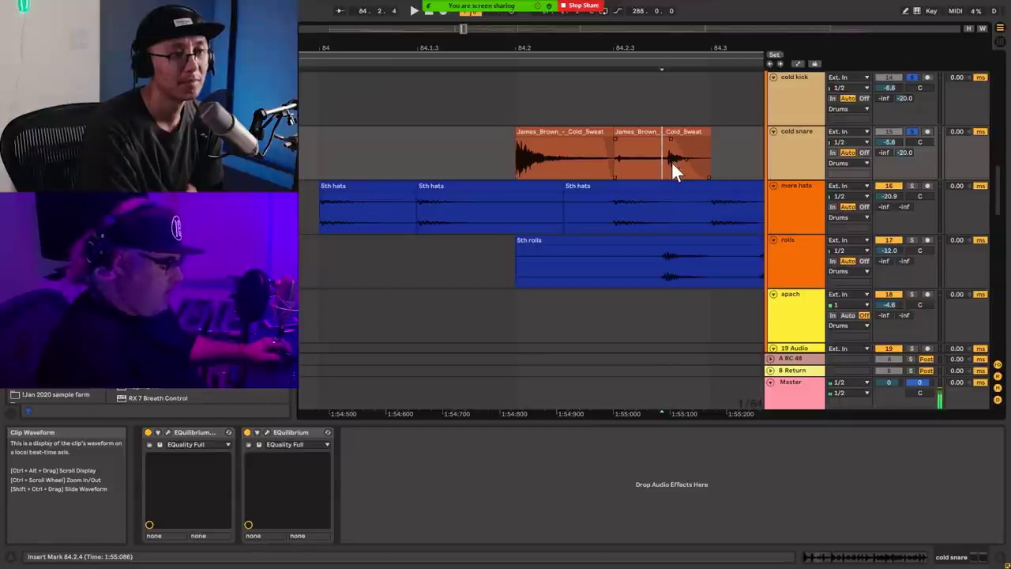
- Try to shift the cold snare slice starting at 84.2.4 slightly earlier, and undo the latest edits
{"action": "left_click", "coordinate": [677, 132]}
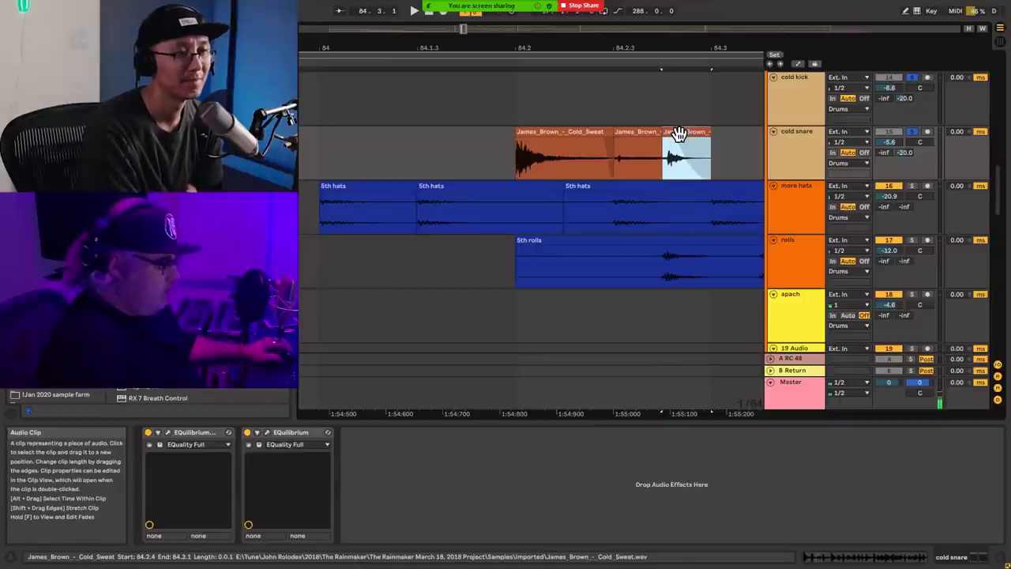
{"action": "left_click_drag", "start_coordinate": [679, 134], "coordinate": [676, 135]}
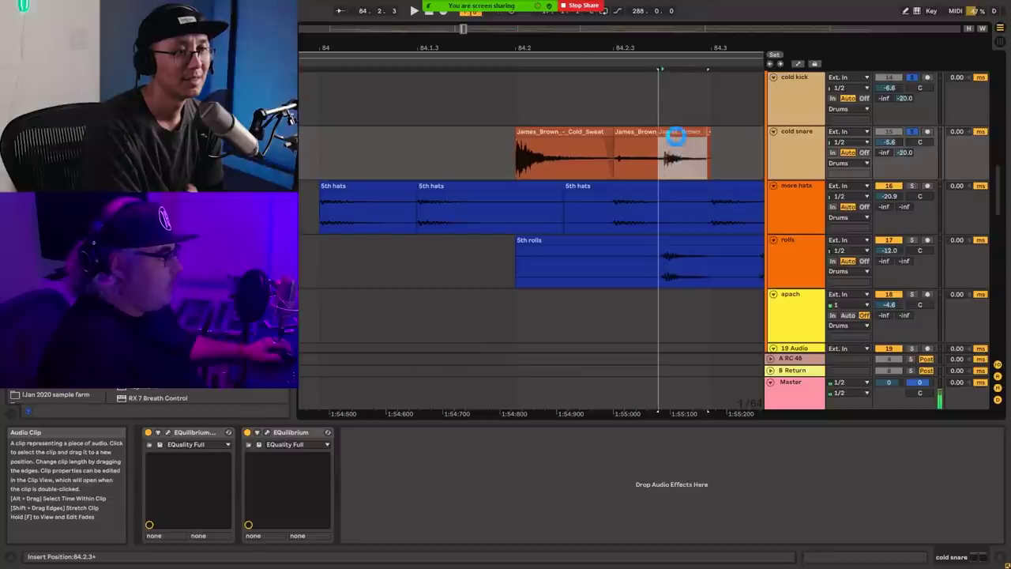
{"action": "key", "text": "ctrl+z"}
{"action": "key", "text": "ctrl+z"}
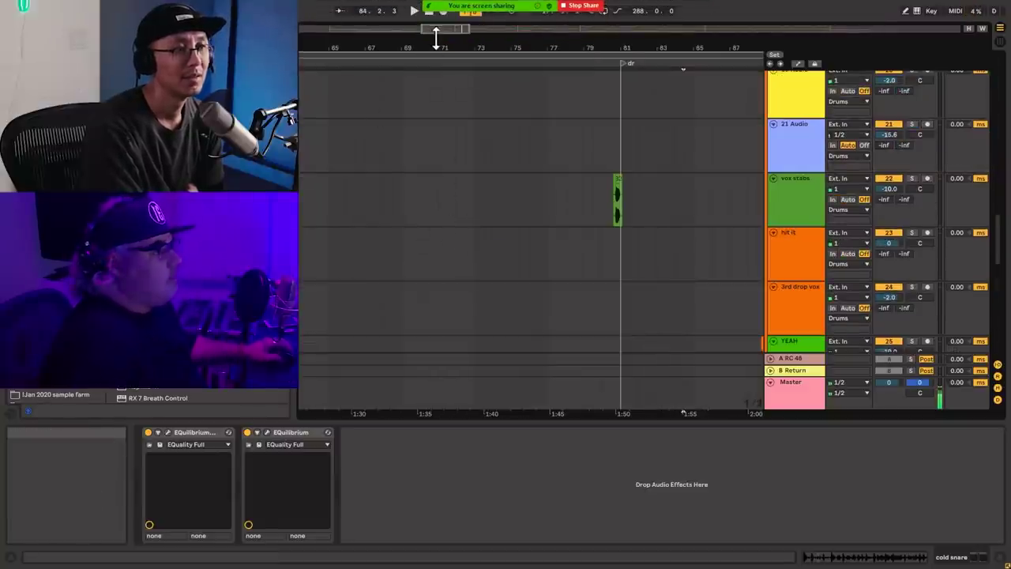
- Unfold the vocals group to show its vocal pad and main vocal tracks across the section around bar 81
{"action": "left_click_drag", "start_coordinate": [442, 29], "coordinate": [502, 122]}
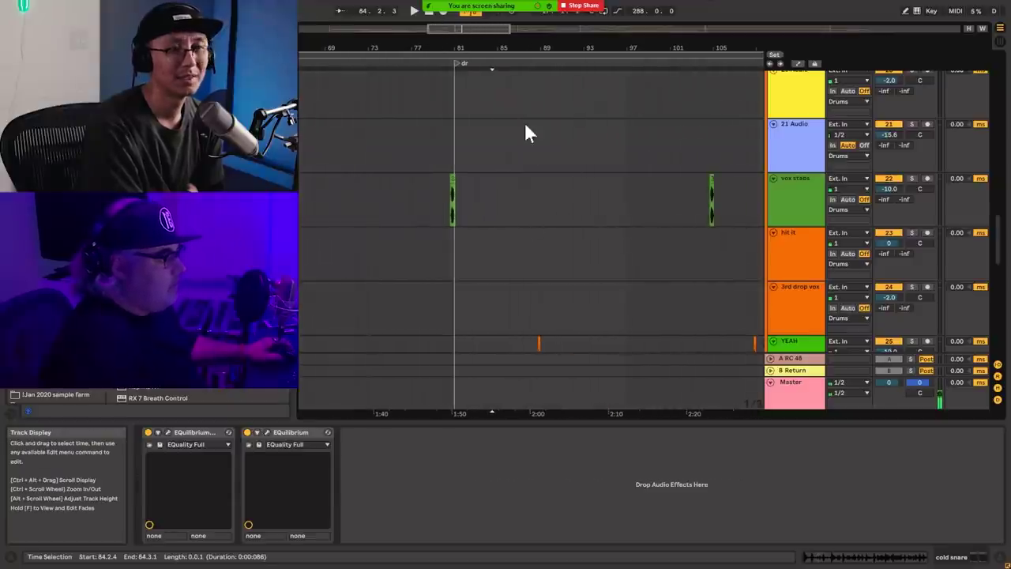
{"action": "left_click_drag", "start_coordinate": [489, 29], "coordinate": [489, 75]}
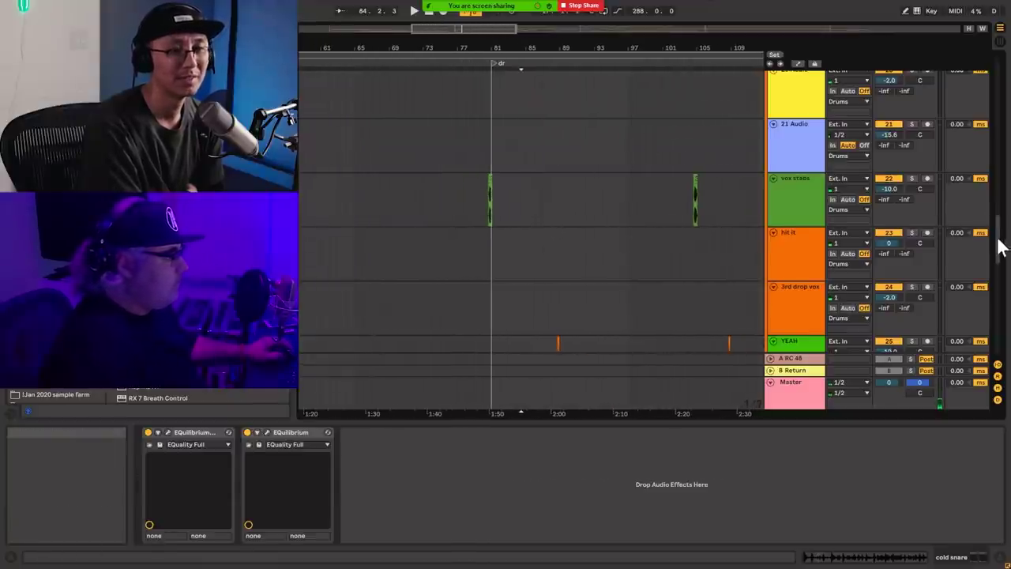
{"action": "left_click_drag", "start_coordinate": [1000, 242], "coordinate": [1000, 322]}
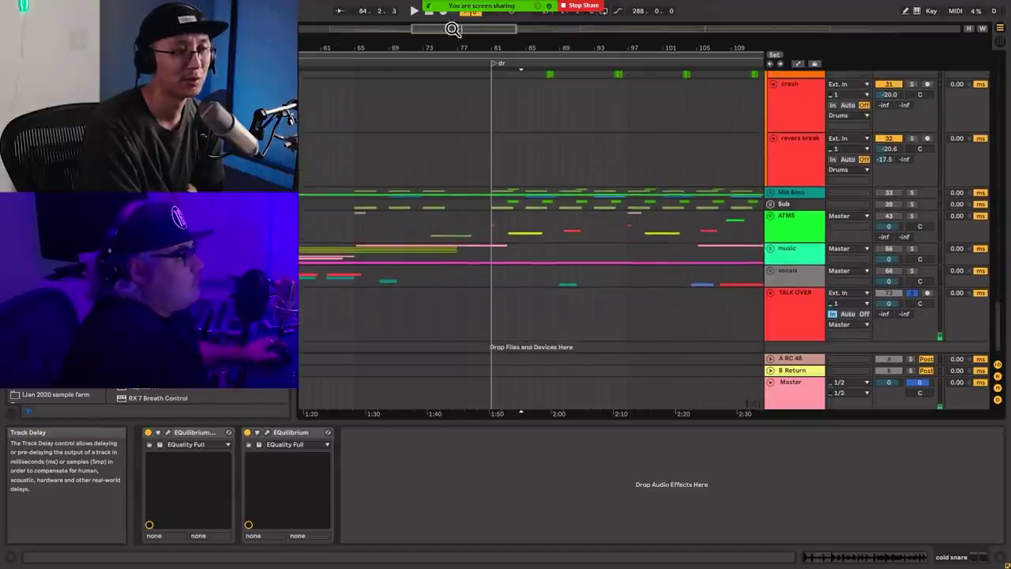
{"action": "left_click_drag", "start_coordinate": [474, 30], "coordinate": [474, 25]}
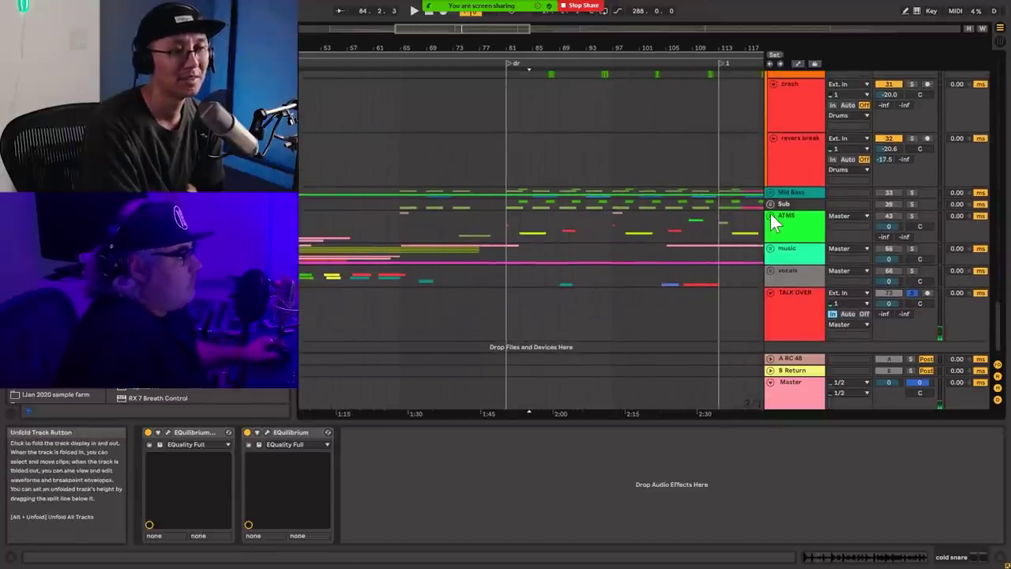
{"action": "left_click", "coordinate": [770, 269]}
{"action": "scroll", "coordinate": [763, 267], "scroll_direction": "down", "scroll_amount": 2}
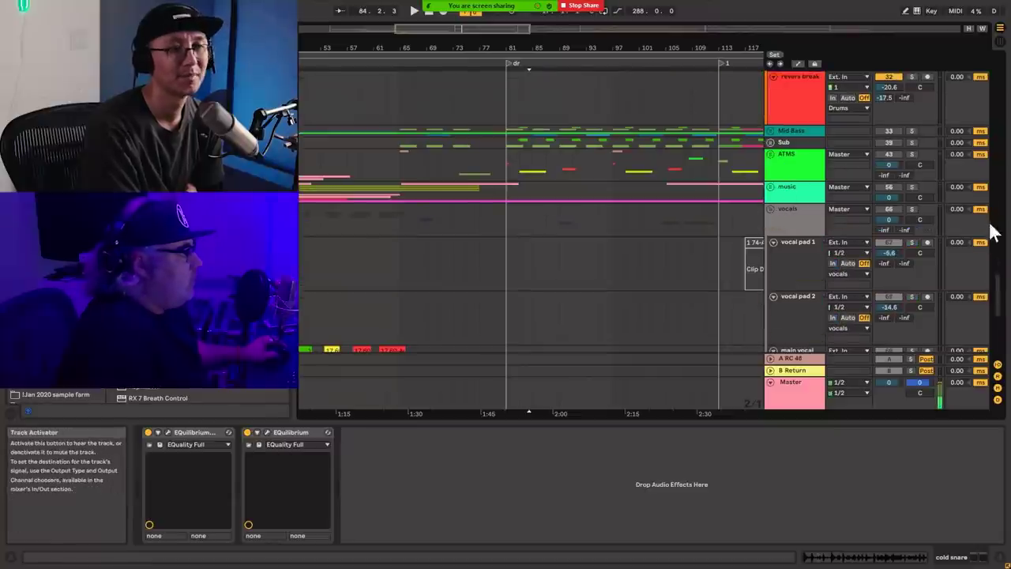
- Clear the solo on the Drums group, and review the main vocal, chorus, tear out and revers vox clips across the arrangement
{"action": "left_click_drag", "start_coordinate": [997, 300], "coordinate": [984, 62]}
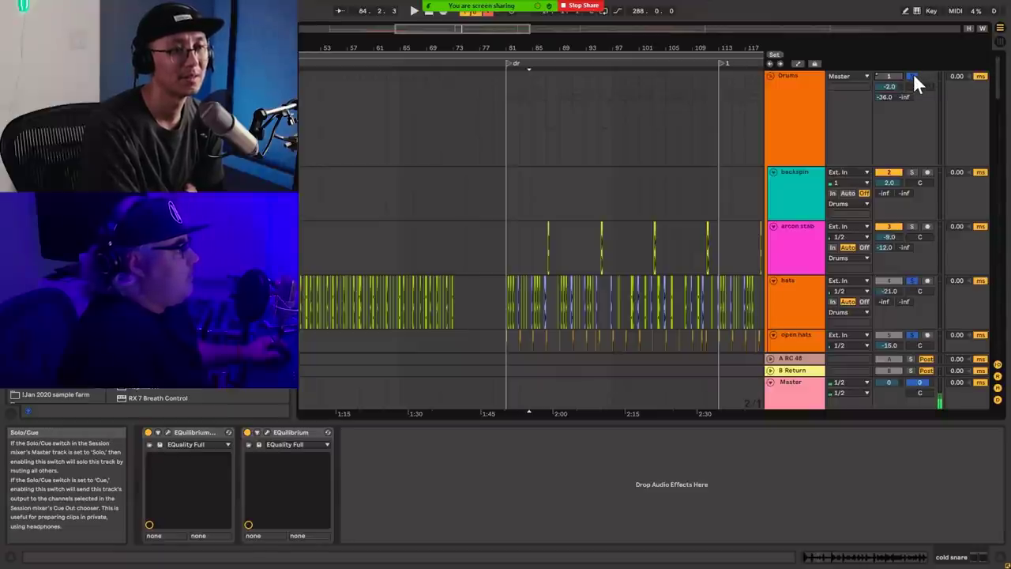
{"action": "scroll", "coordinate": [785, 295], "scroll_direction": "down", "scroll_amount": 10}
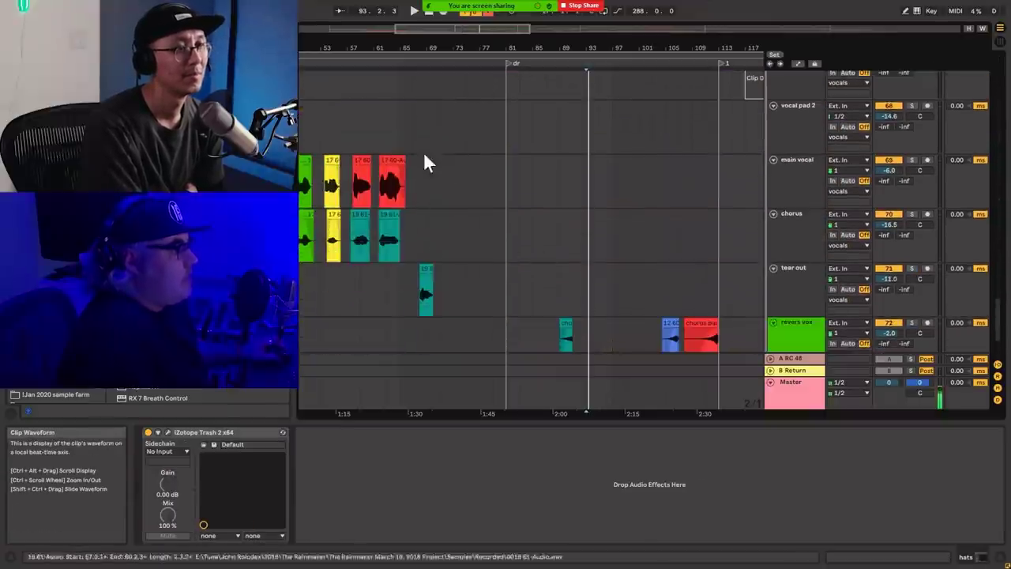
{"action": "left_click_drag", "start_coordinate": [510, 47], "coordinate": [507, 17]}
{"action": "scroll", "coordinate": [684, 226], "scroll_direction": "down", "scroll_amount": 3}
{"action": "scroll", "coordinate": [693, 300], "scroll_direction": "up", "scroll_amount": 2}
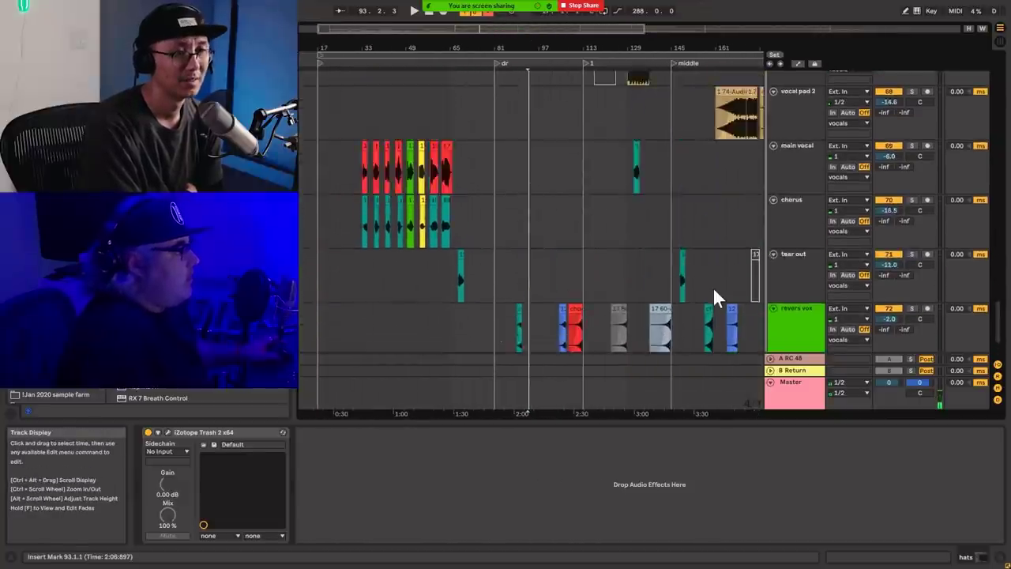
- Solo the vocal pad 2 track and audition its clips from bar 169 and from bar 185
{"action": "scroll", "coordinate": [713, 287], "scroll_direction": "up", "scroll_amount": 1}
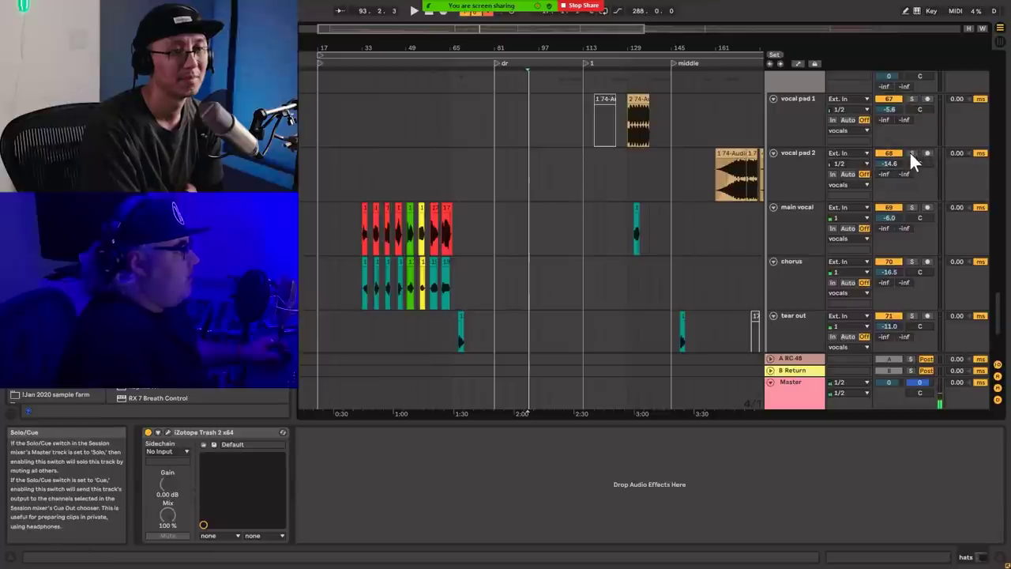
{"action": "left_click", "coordinate": [737, 182]}
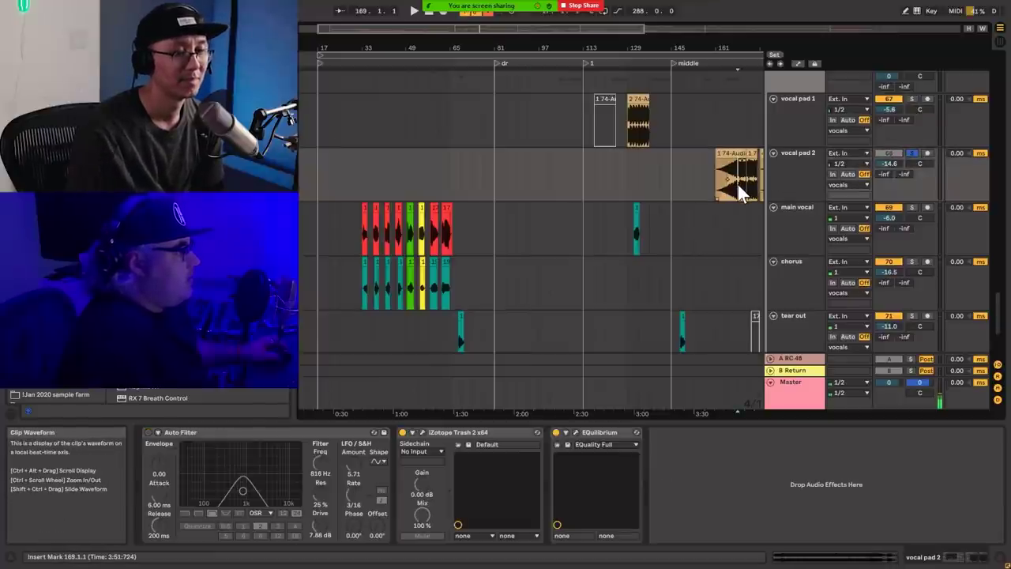
{"action": "key", "text": "ctrl+alt+o"}
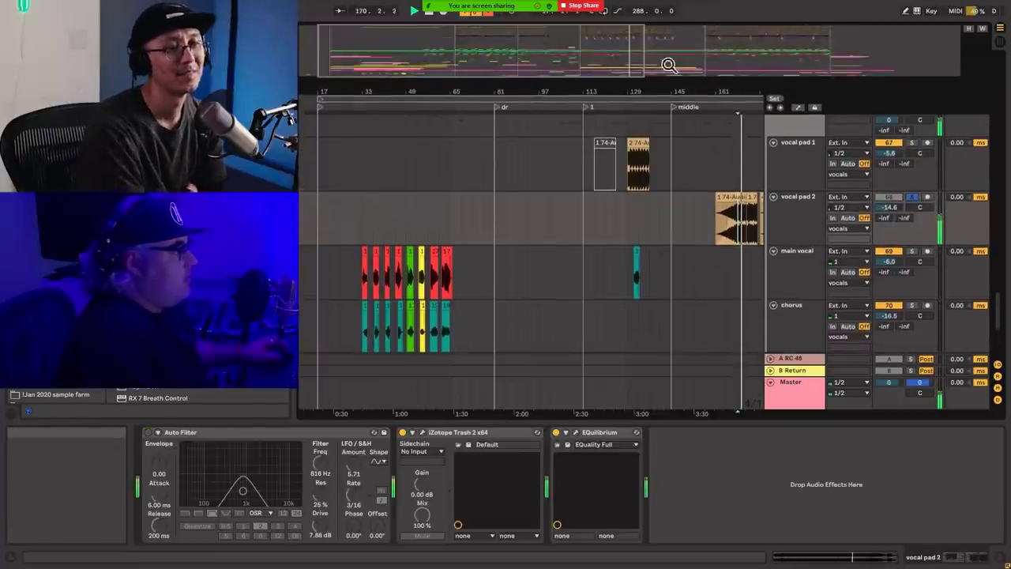
{"action": "left_click_drag", "start_coordinate": [607, 57], "coordinate": [676, 89]}
{"action": "left_click_drag", "start_coordinate": [634, 45], "coordinate": [640, 30]}
{"action": "left_click", "coordinate": [612, 228]}
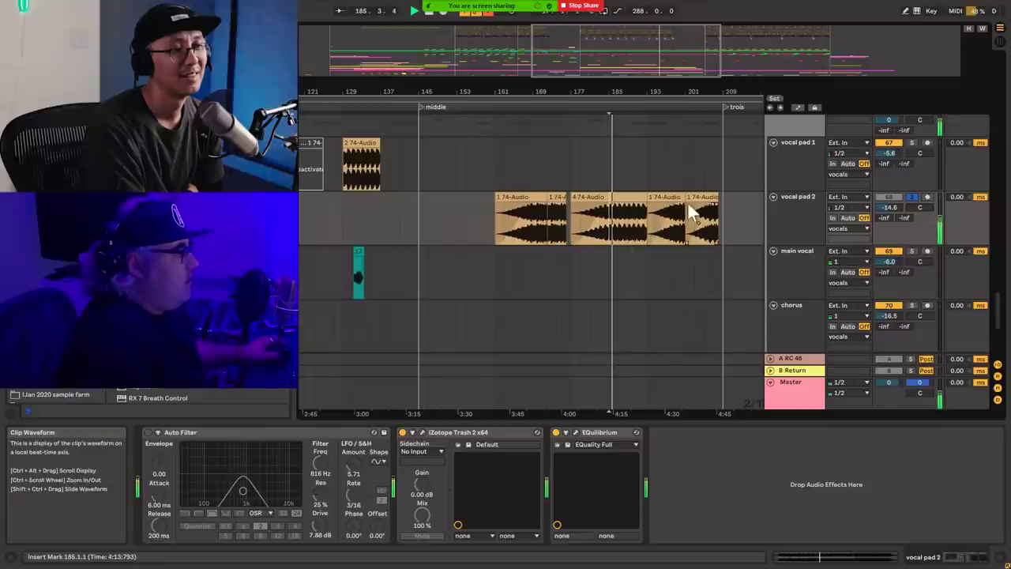
{"action": "left_click_drag", "start_coordinate": [627, 48], "coordinate": [665, 73]}
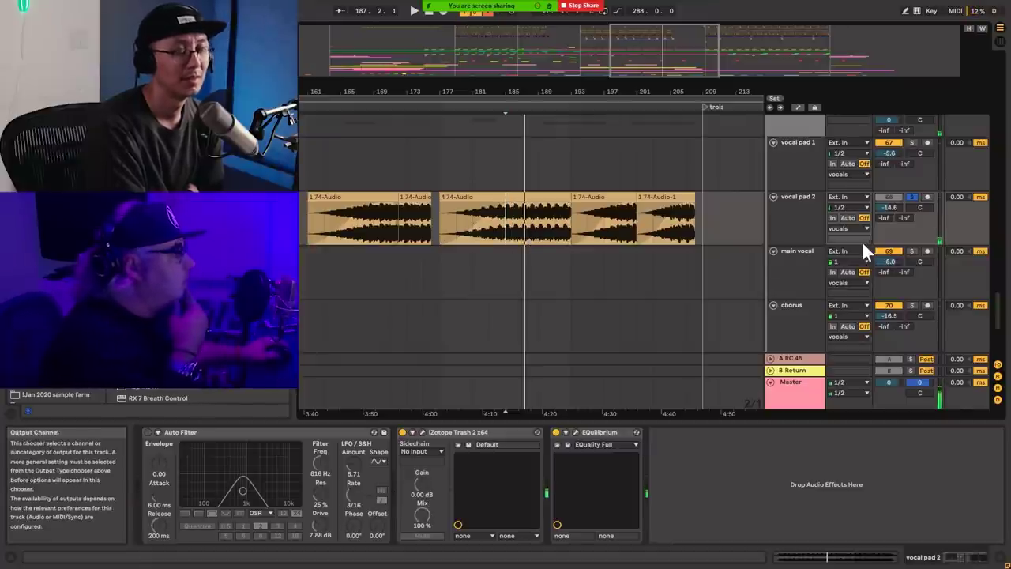
- Open Trash 2 on vocal pad 2 and move the low cut of its Delay module to about 177 Hz
{"action": "left_click", "coordinate": [422, 433]}
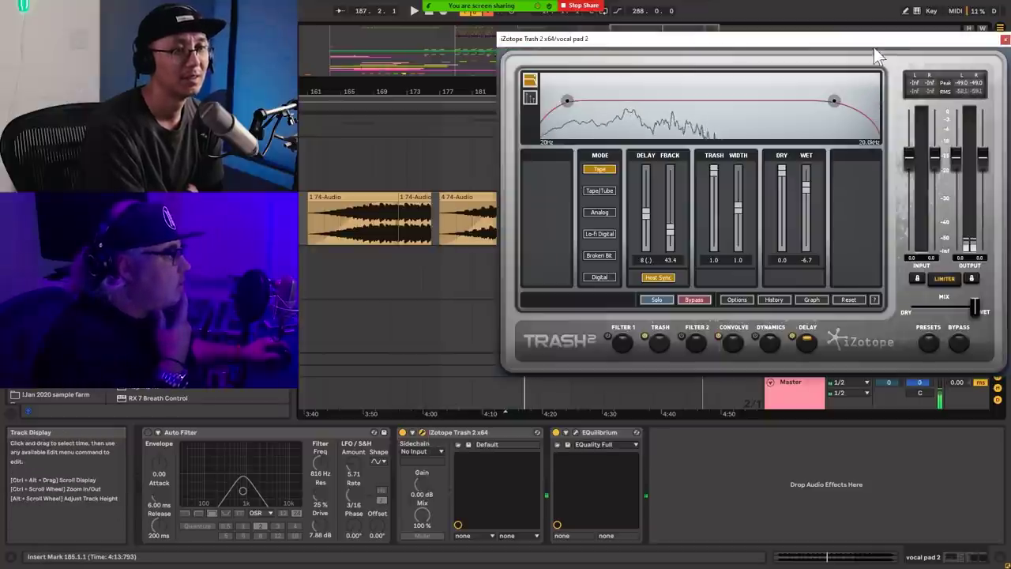
{"action": "left_click_drag", "start_coordinate": [879, 33], "coordinate": [649, 115]}
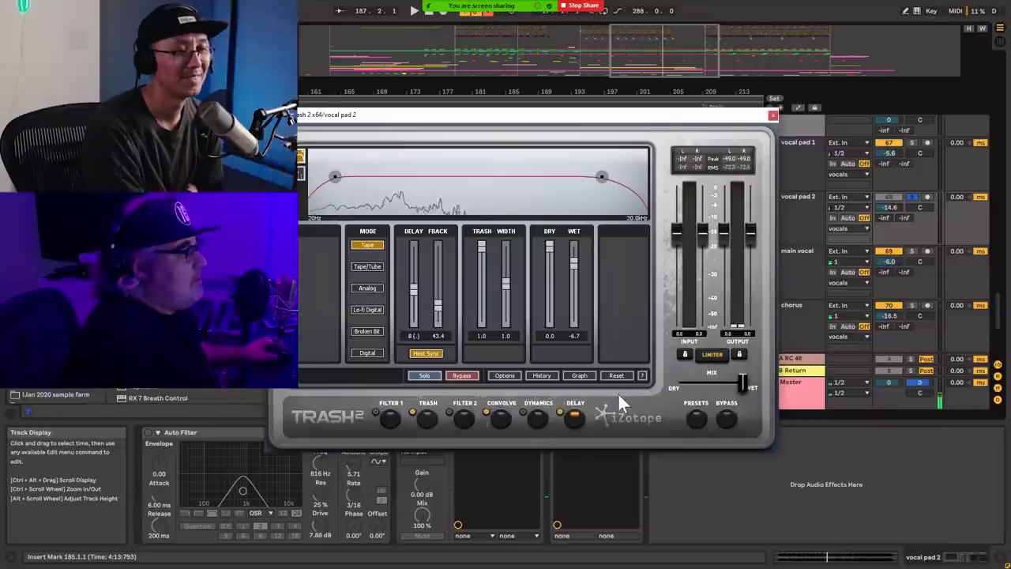
{"action": "left_click", "coordinate": [575, 421]}
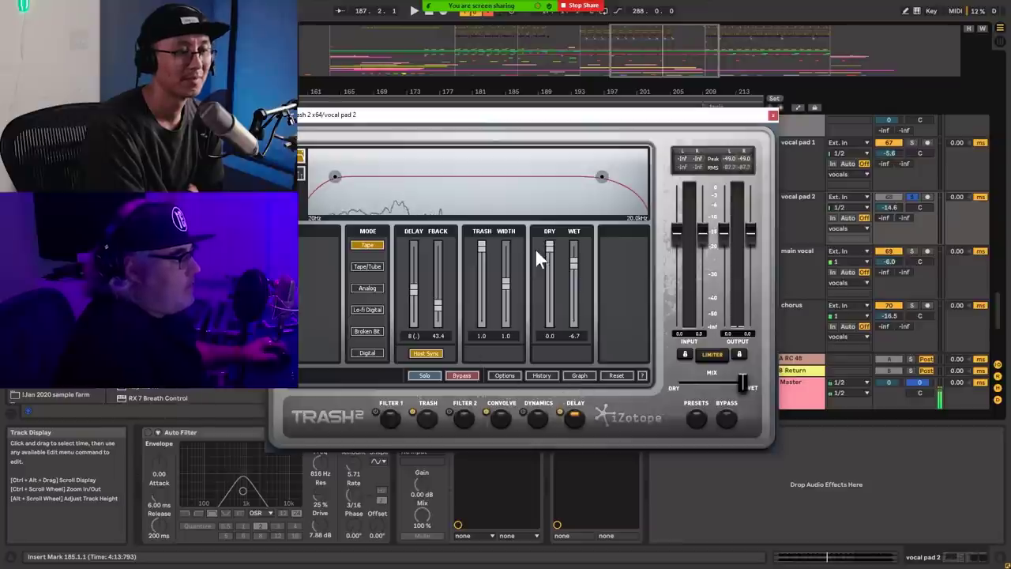
{"action": "left_click_drag", "start_coordinate": [336, 174], "coordinate": [368, 178]}
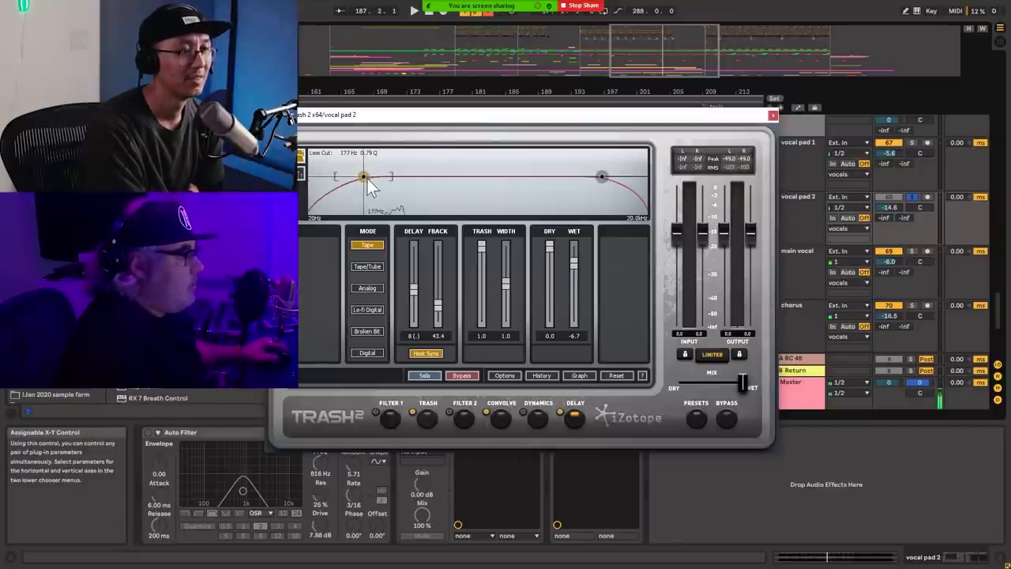
- Inspect the Convolve impulse response list and the Trash waveshaper settings of Trash 2, and close the plug-in
{"action": "left_click", "coordinate": [501, 419]}
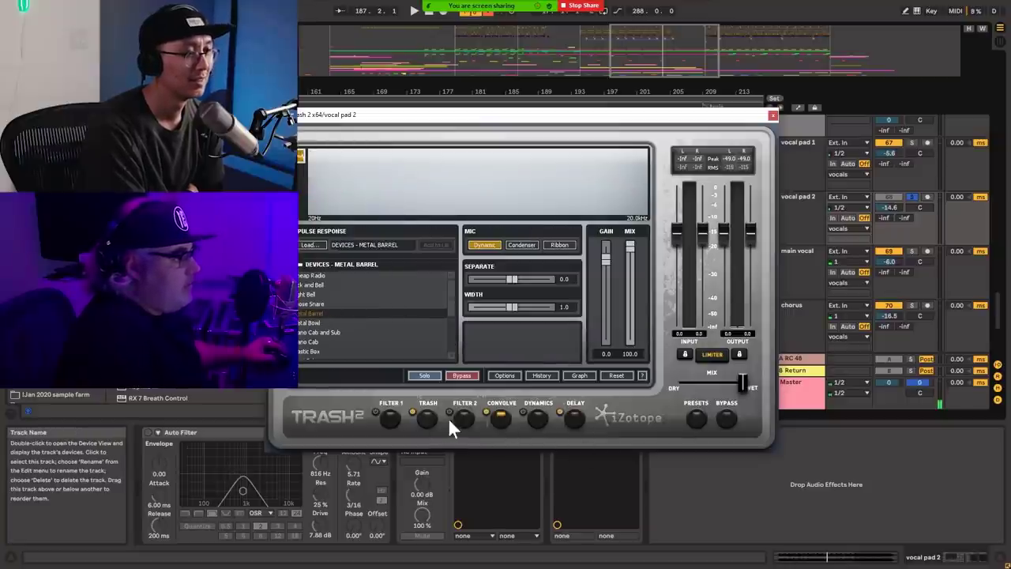
{"action": "left_click", "coordinate": [301, 265]}
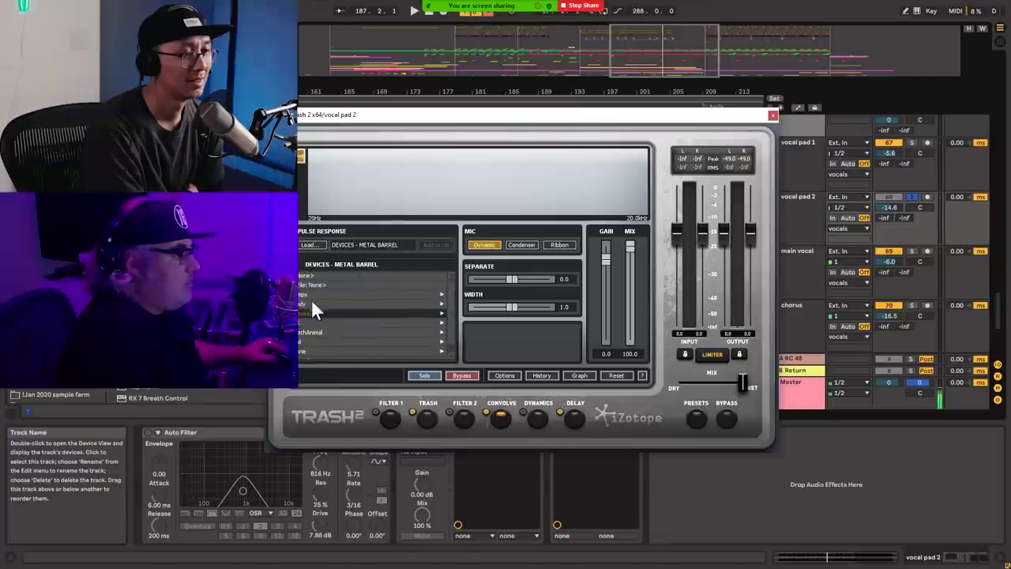
{"action": "left_click", "coordinate": [429, 417]}
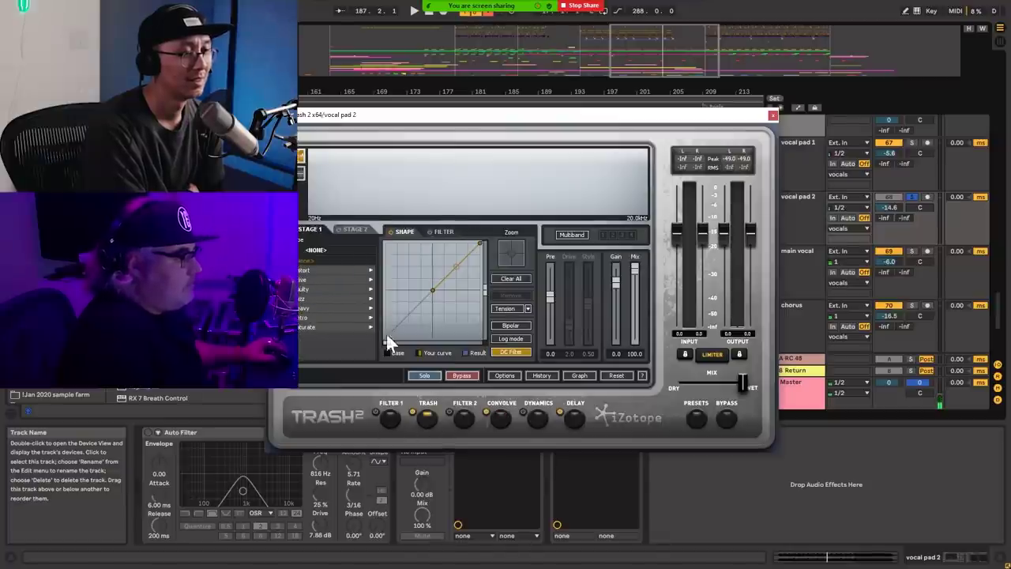
{"action": "left_click", "coordinate": [772, 114]}
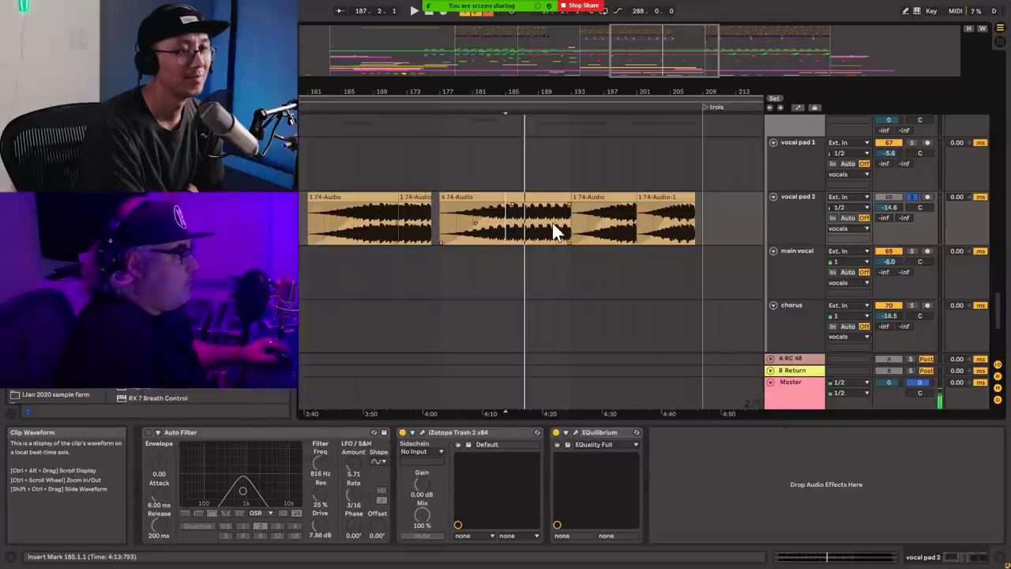
- Play vocal pad 2 from bar 185 and clear its solo to hear it in the full mix through to the trois section
{"action": "key", "text": "space"}
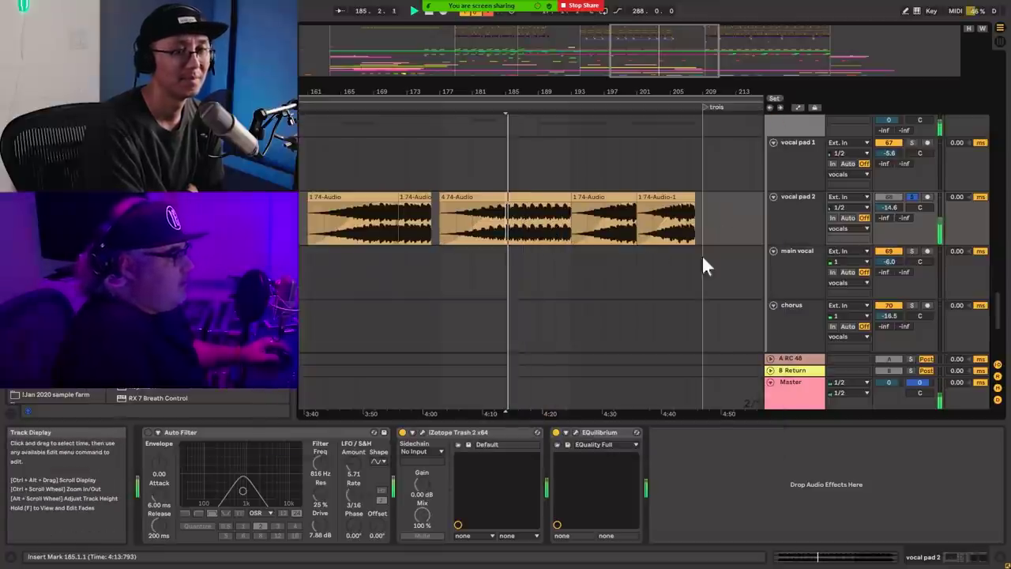
{"action": "left_click", "coordinate": [910, 197]}
{"action": "scroll", "coordinate": [900, 237], "scroll_direction": "up", "scroll_amount": 2}
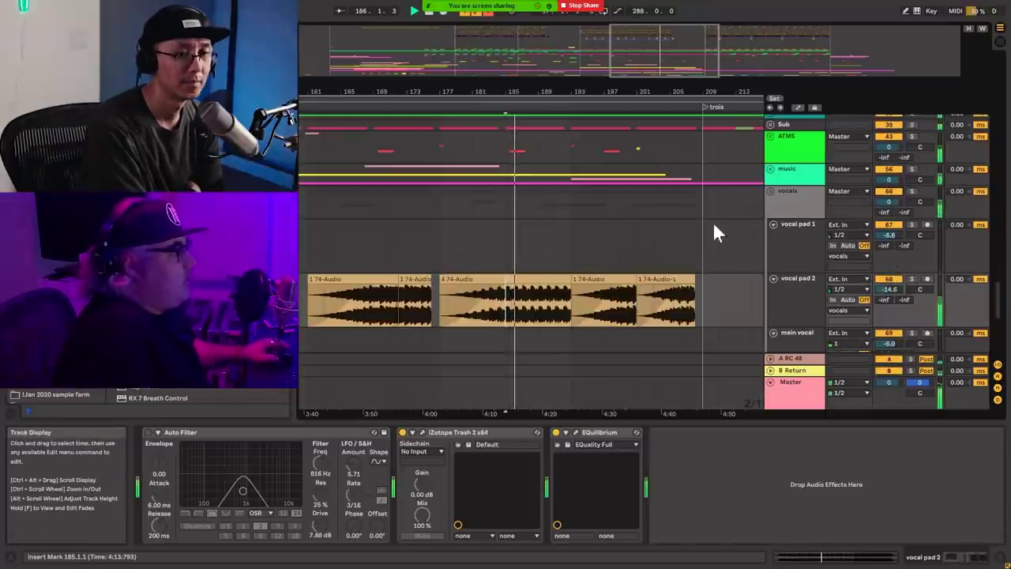
{"action": "mouse_move", "coordinate": [666, 48]}
{"action": "left_mouse_down"}
{"action": "mouse_move", "coordinate": [667, 63]}
{"action": "mouse_move", "coordinate": [690, 49]}
{"action": "mouse_move", "coordinate": [675, 50]}
{"action": "left_mouse_up"}
{"action": "scroll", "coordinate": [603, 285], "scroll_direction": "up", "scroll_amount": 2}
{"action": "scroll", "coordinate": [654, 242], "scroll_direction": "down", "scroll_amount": 2}
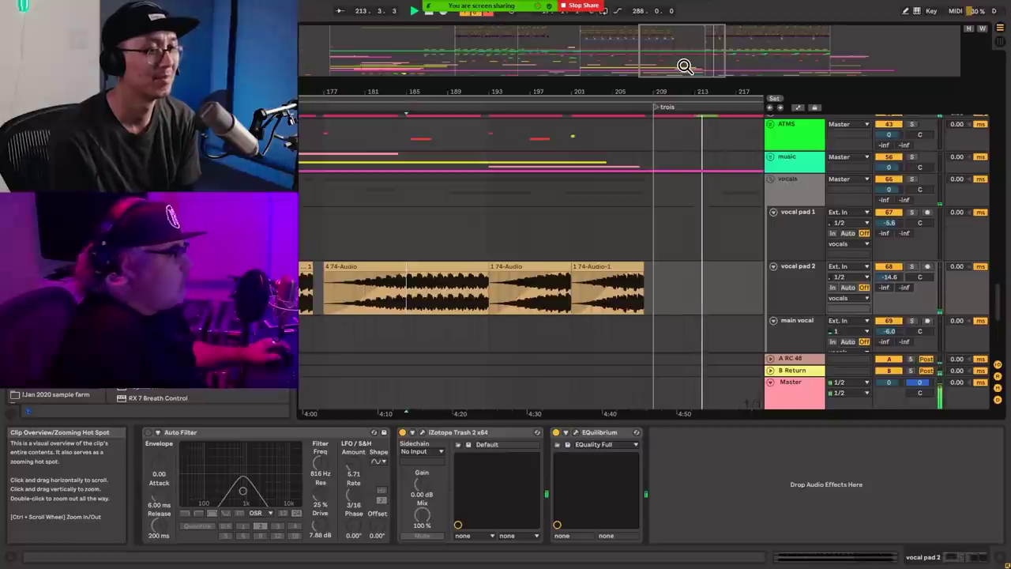
- Stop playback, place the insert marker at bar 185 on vocal pad 1, and bring the drum tracks of the middle section into view
{"action": "scroll", "coordinate": [684, 66], "scroll_direction": "down", "scroll_amount": 3}
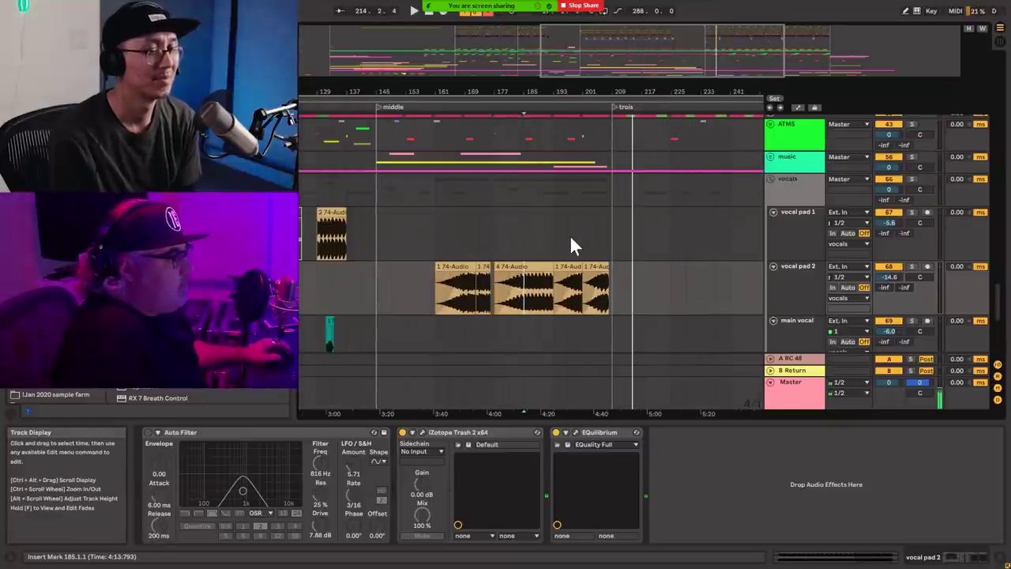
{"action": "scroll", "coordinate": [582, 287], "scroll_direction": "down", "scroll_amount": 3}
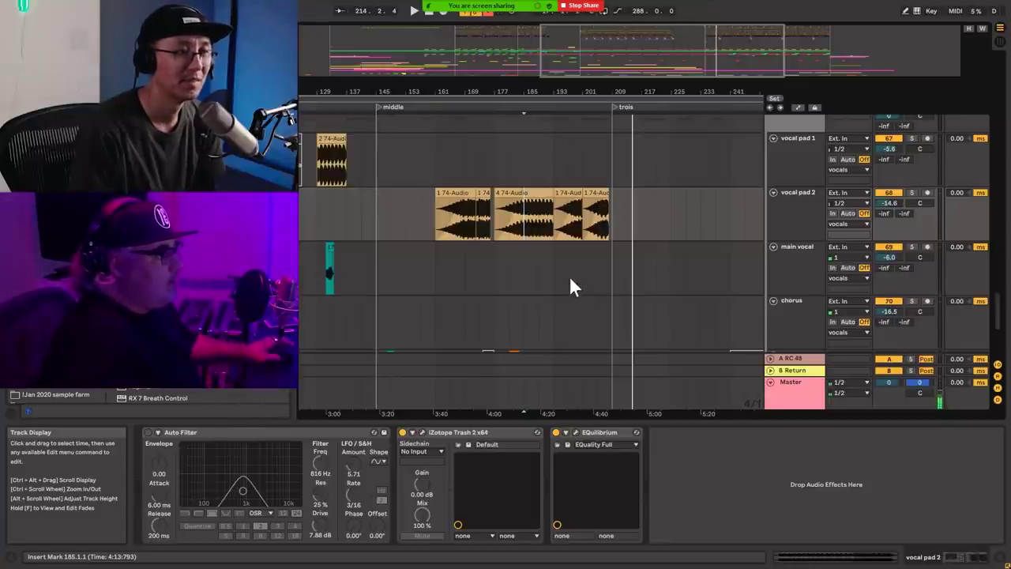
{"action": "left_click", "coordinate": [536, 161]}
{"action": "mouse_move", "coordinate": [995, 322]}
{"action": "left_mouse_down"}
{"action": "mouse_move", "coordinate": [1007, 360]}
{"action": "mouse_move", "coordinate": [1003, 101]}
{"action": "left_mouse_up"}
{"action": "scroll", "coordinate": [579, 277], "scroll_direction": "down", "scroll_amount": 5}
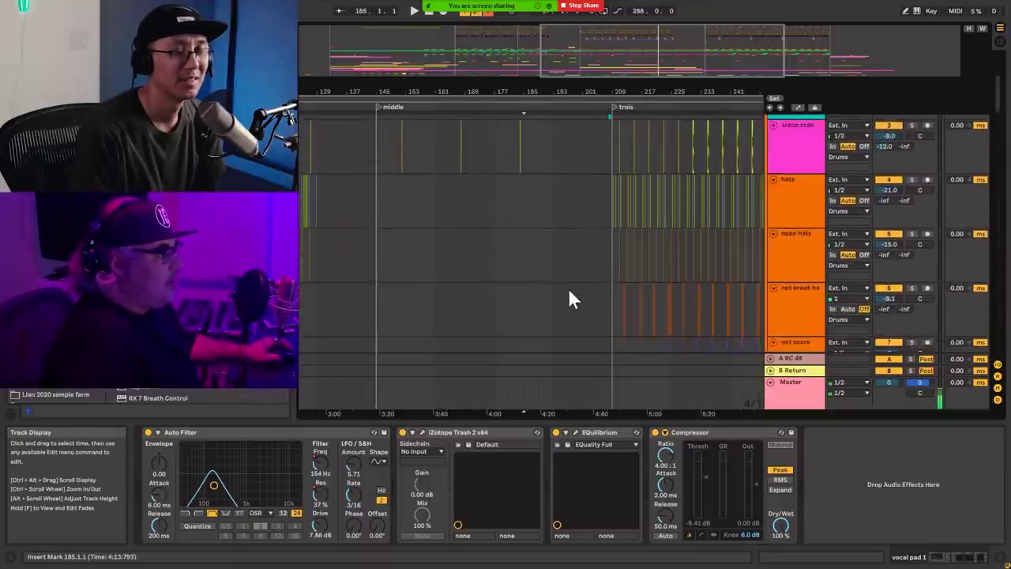
- Place the insert marker at the start of the dr section on the nut snare track, and review the drum layers across the sections
{"action": "left_click", "coordinate": [434, 289]}
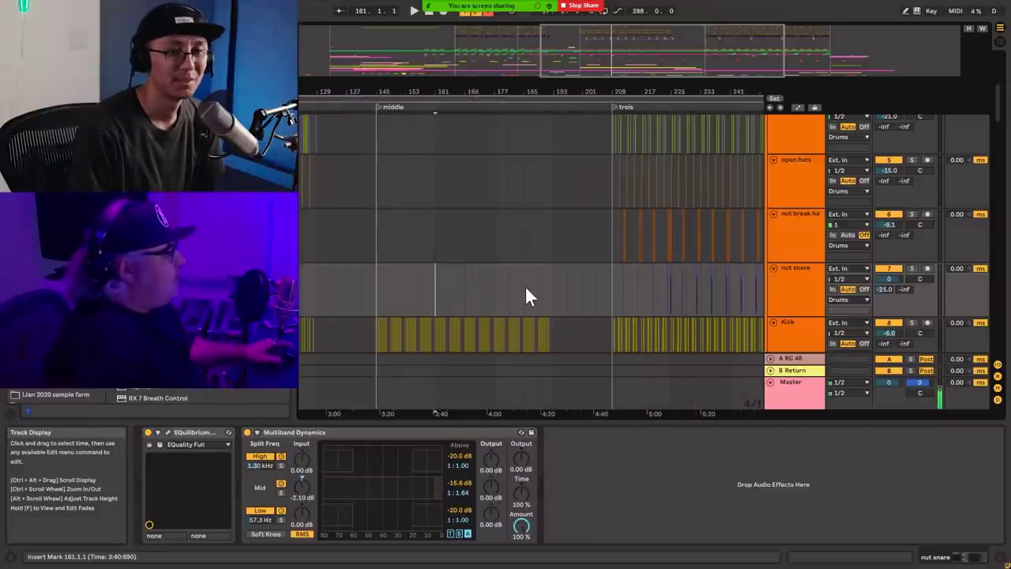
{"action": "left_click_drag", "start_coordinate": [592, 63], "coordinate": [585, 63]}
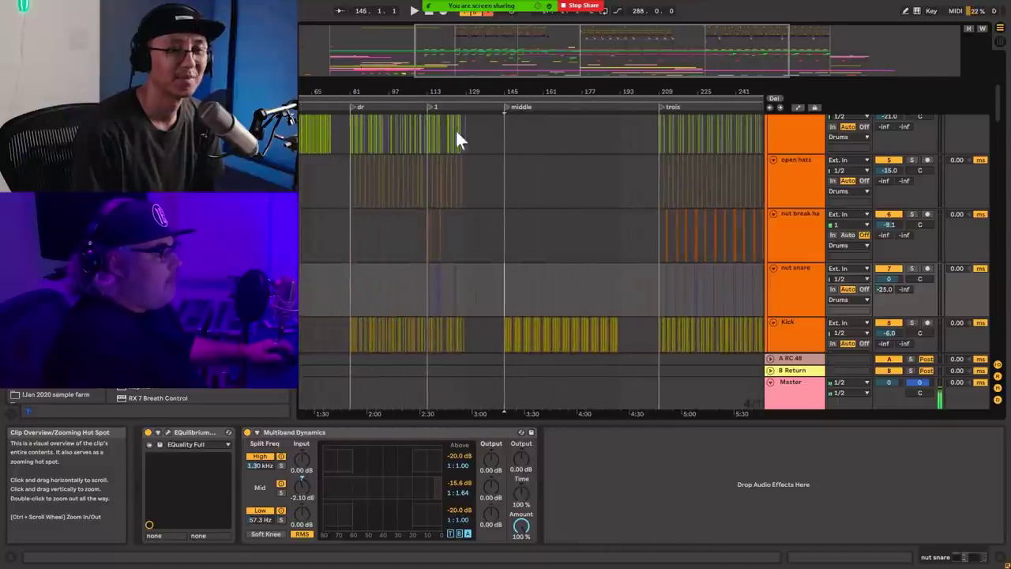
{"action": "left_click", "coordinate": [352, 299]}
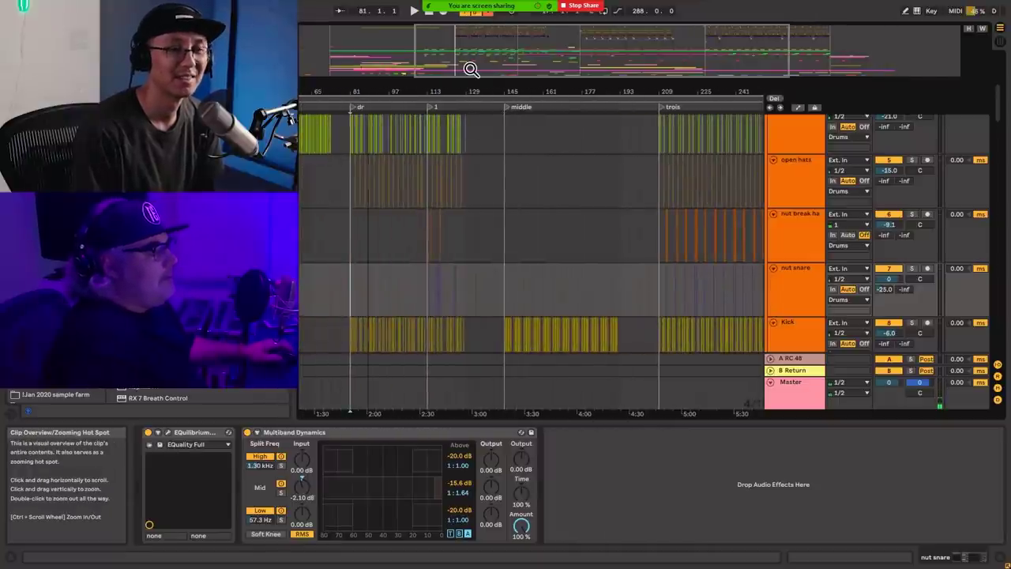
{"action": "scroll", "coordinate": [471, 68], "scroll_direction": "left", "scroll_amount": 3}
{"action": "left_click_drag", "start_coordinate": [471, 68], "coordinate": [426, 69]}
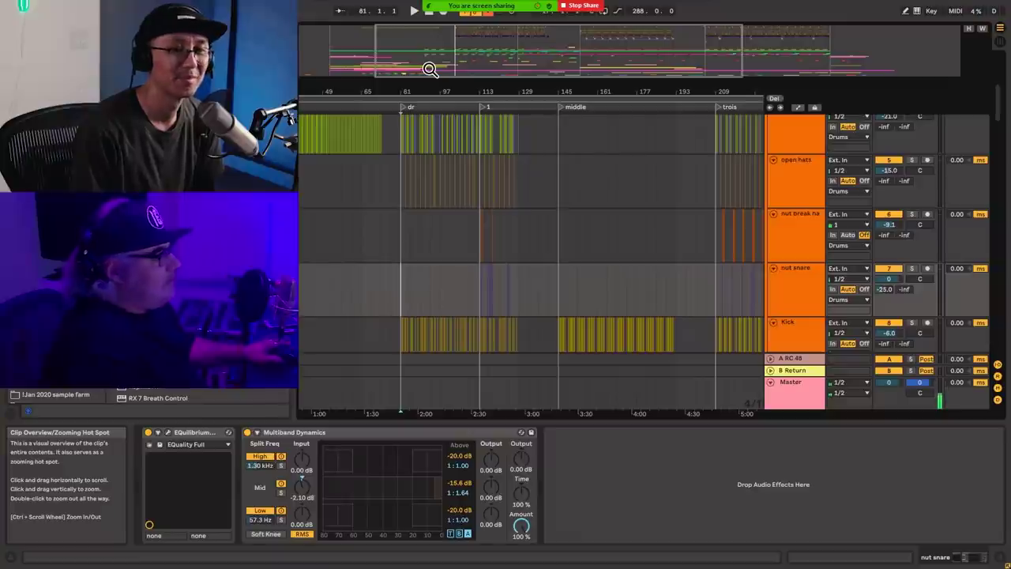